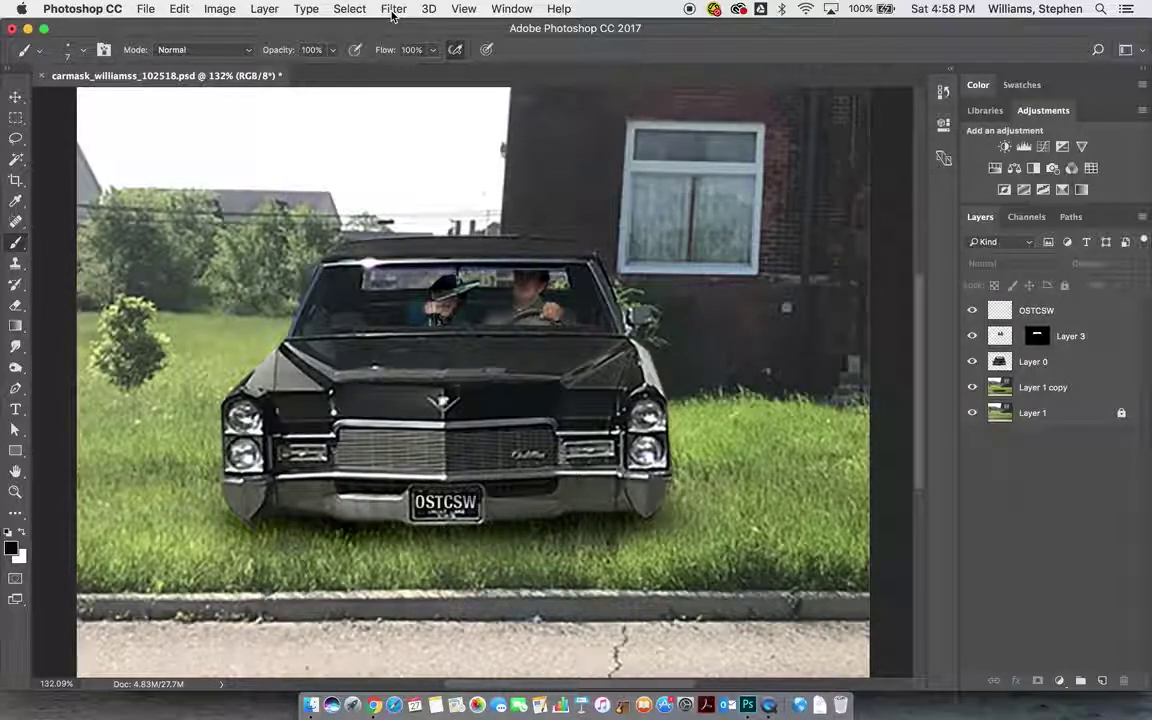
Switch to the Car Mask assignment page in Chrome and read the objective and the document size and orientation requirements
key(super+Tab)
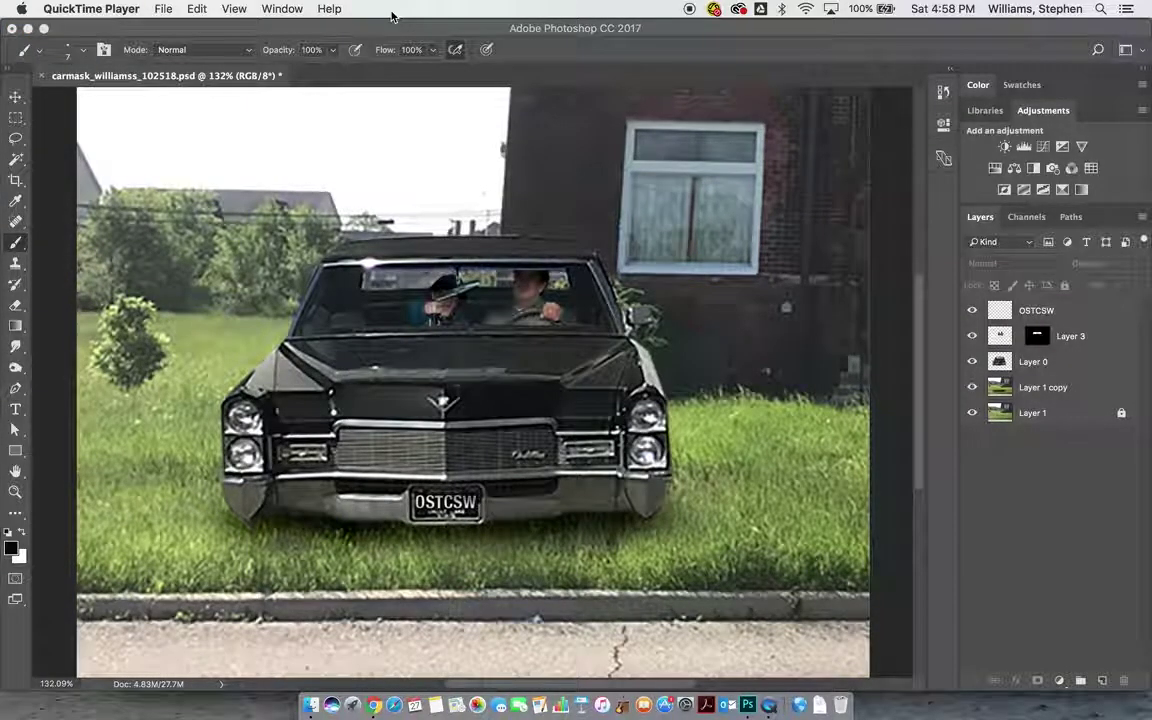
key(super+Tab)
key(super+Tab)
key(super+Tab)
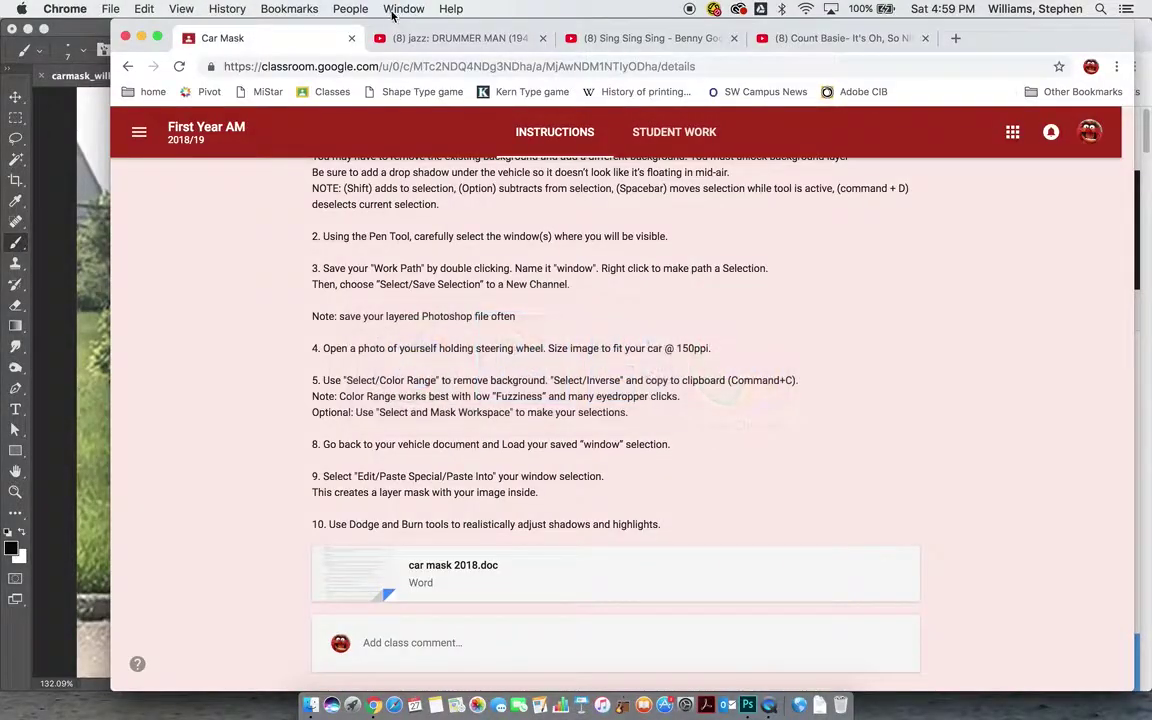
scroll(560, 300, up, 5)
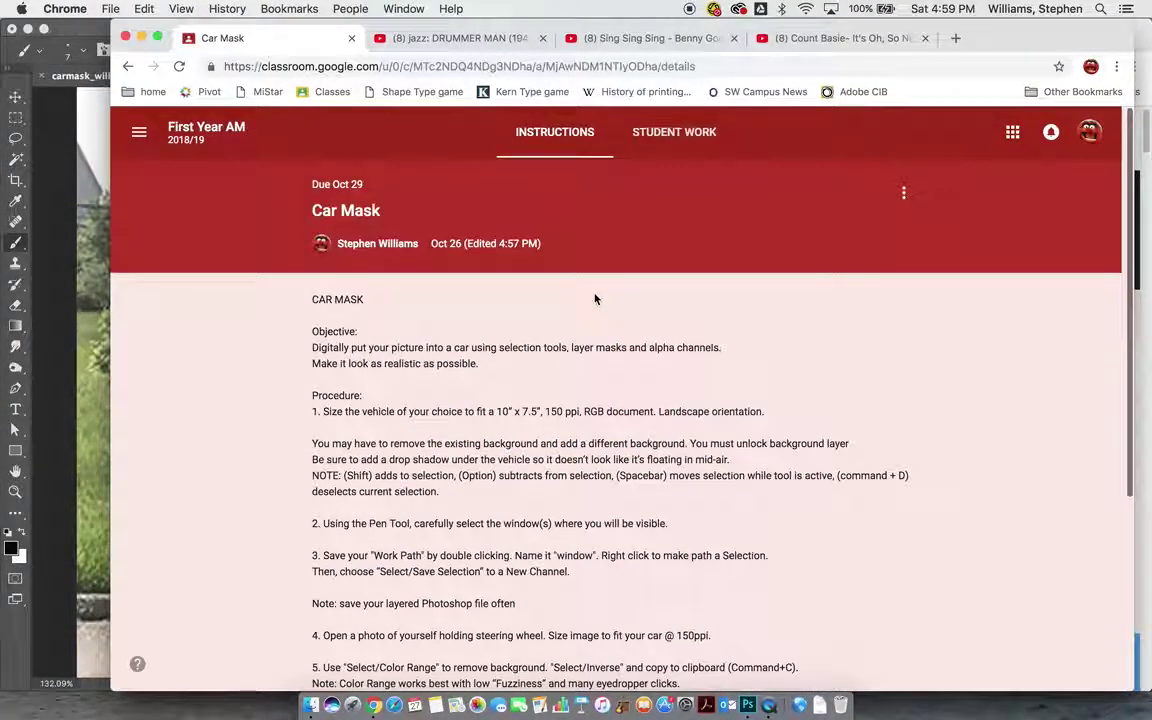
scroll(421, 303, down, 3)
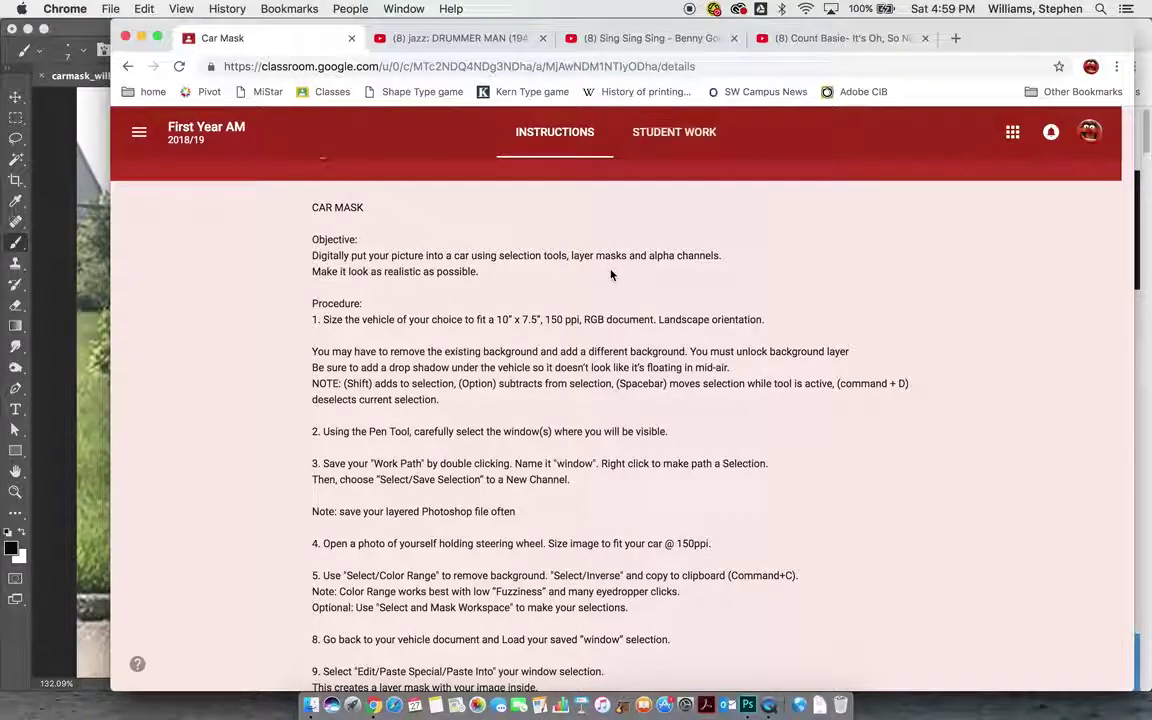
scroll(505, 280, down, 2)
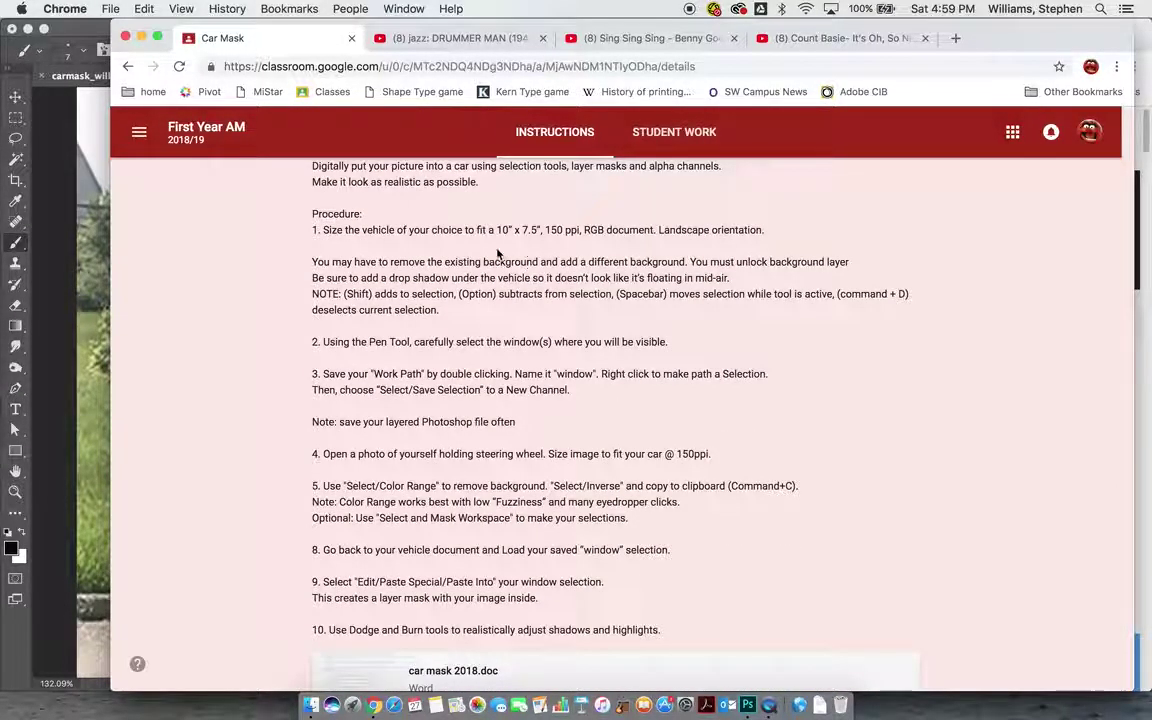
drag(497, 230, 584, 230)
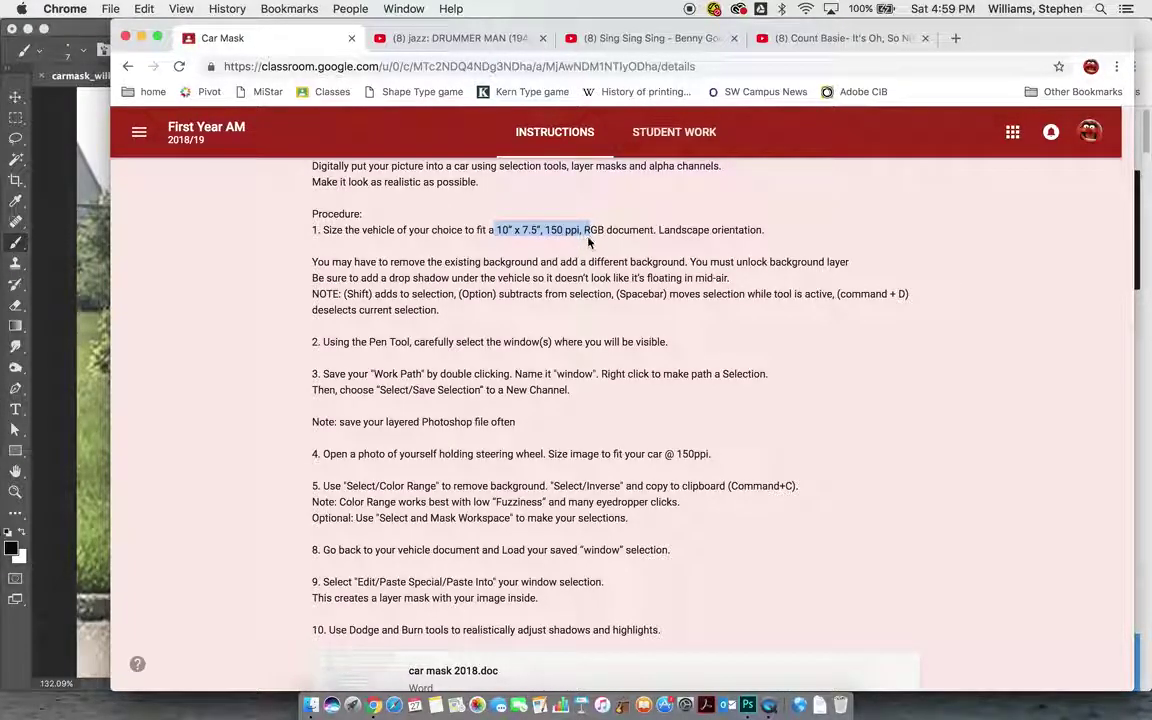
click(661, 233)
drag(661, 233, 785, 234)
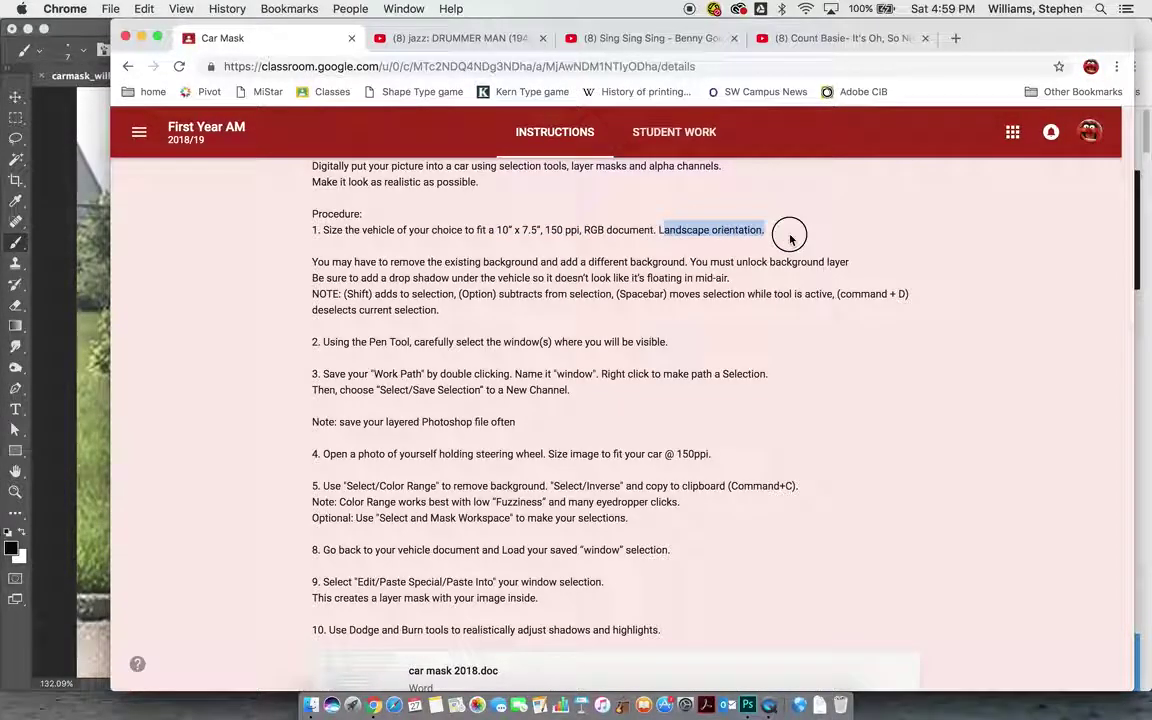
click(784, 236)
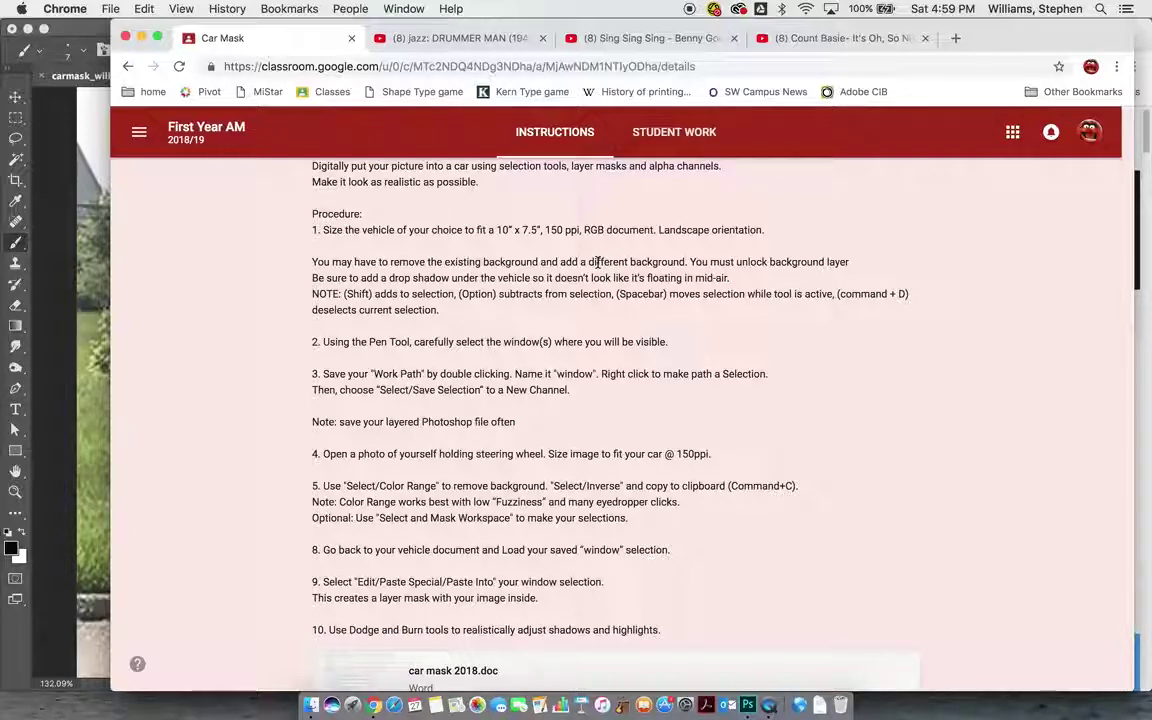
Read the assignment's notes on unlocking the background layer, adding a drop shadow and using the selection shortcuts
drag(736, 262, 790, 265)
click(790, 265)
scroll(509, 308, down, 3)
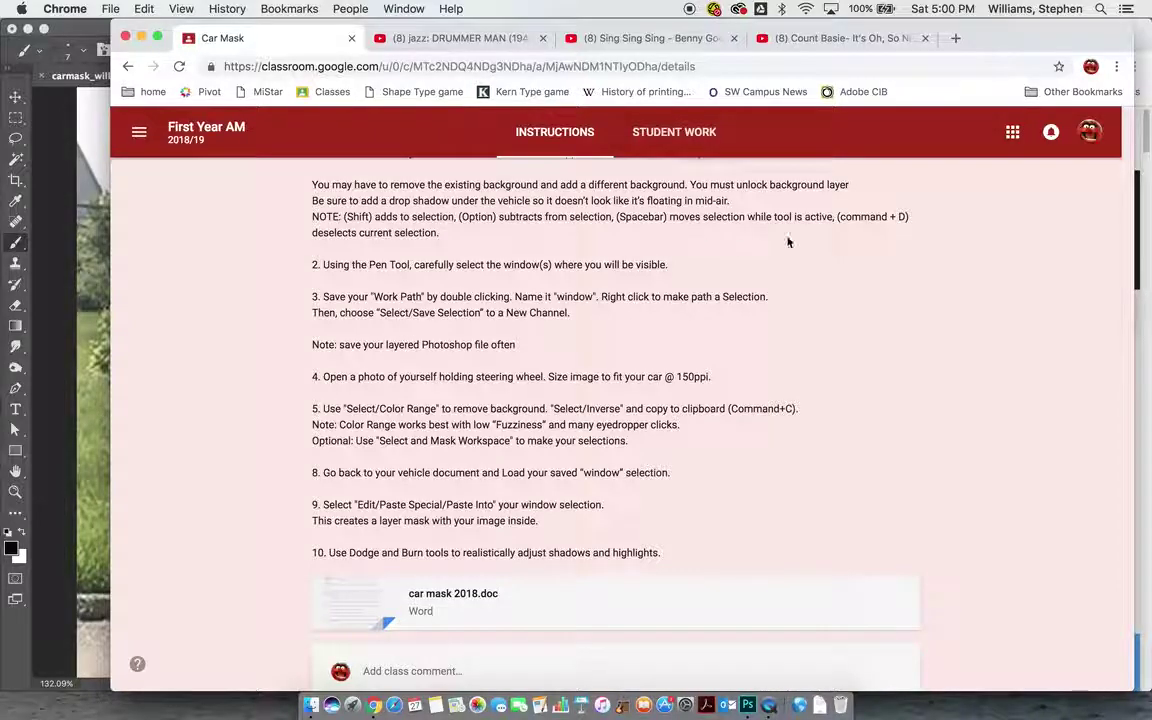
drag(840, 218, 908, 221)
click(886, 245)
scroll(814, 289, down, 1)
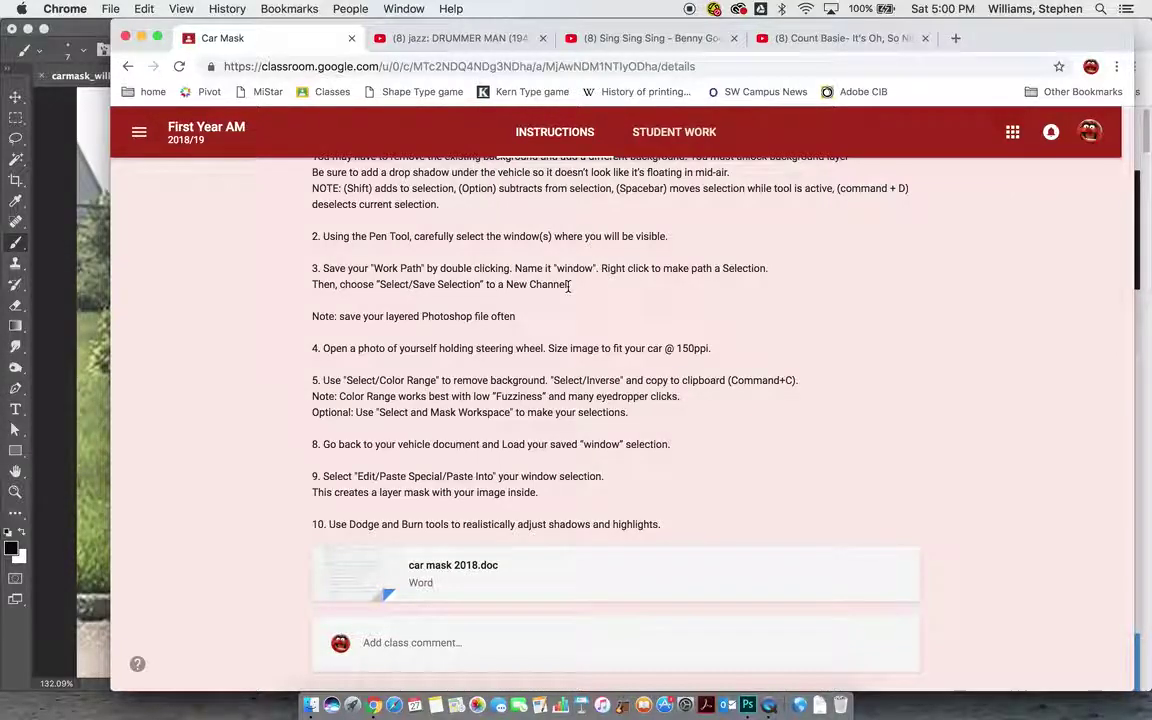
Read the remaining instructions on saving often, sizing the driver photo, Select and Mask, loading the window selection and Paste Into
drag(318, 320, 576, 319)
click(588, 318)
drag(636, 350, 725, 360)
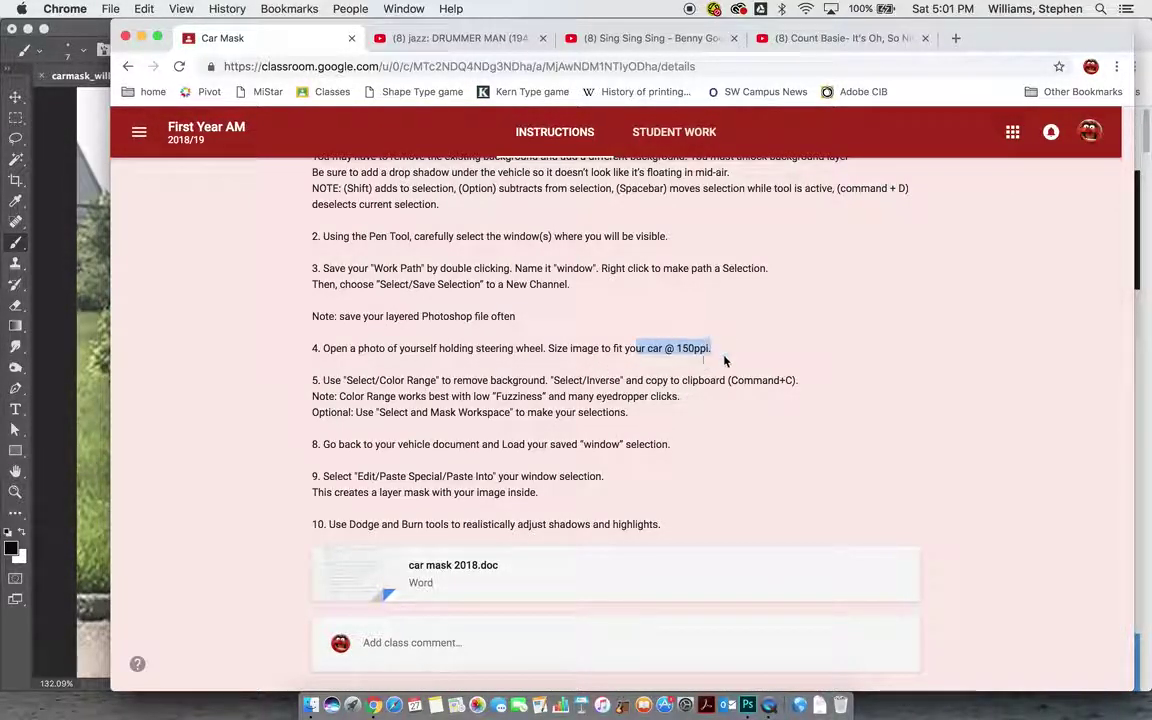
click(726, 361)
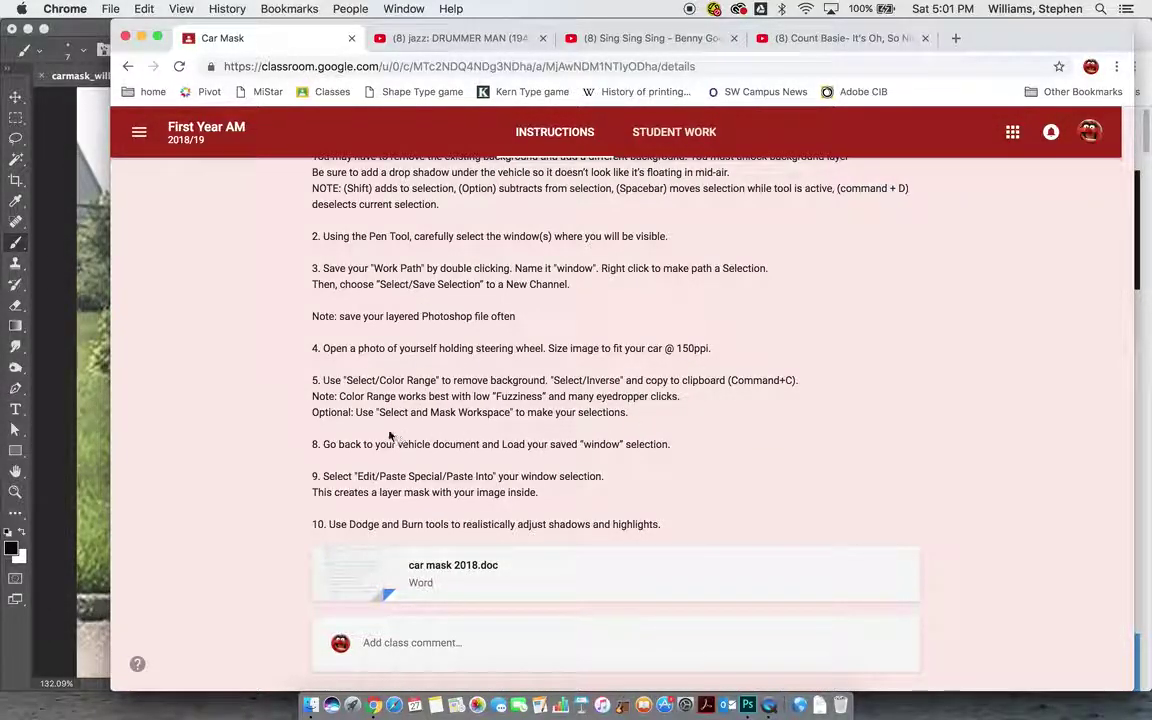
drag(377, 413, 507, 415)
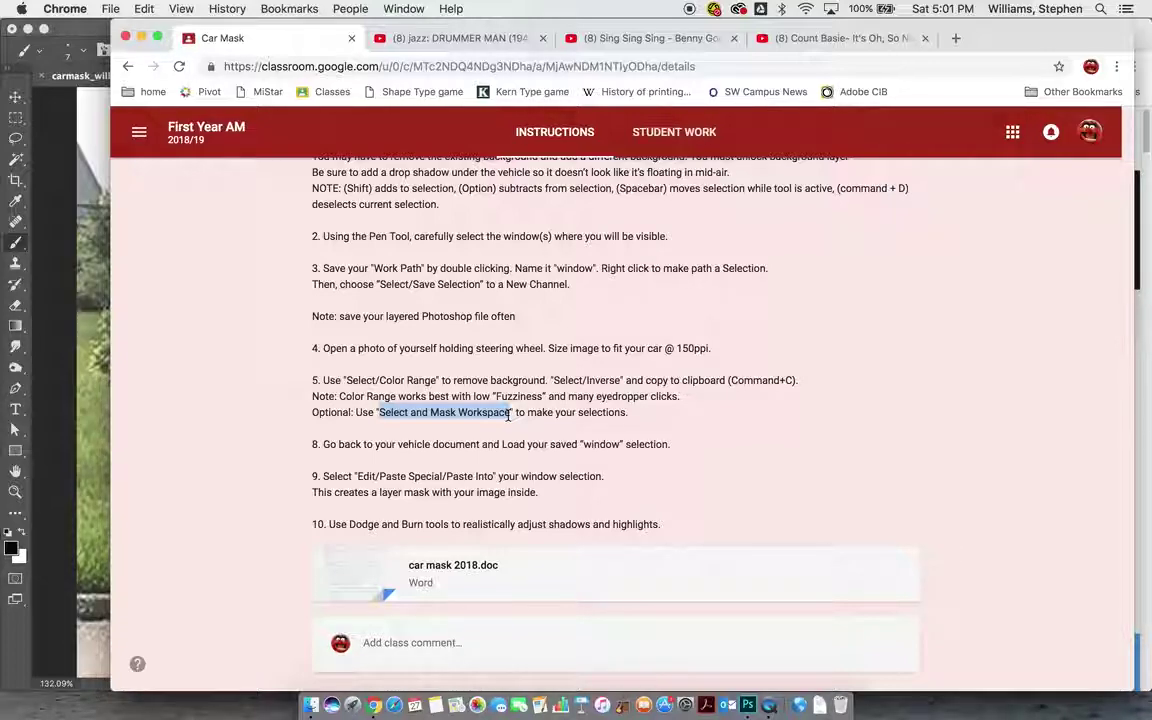
drag(408, 444, 550, 444)
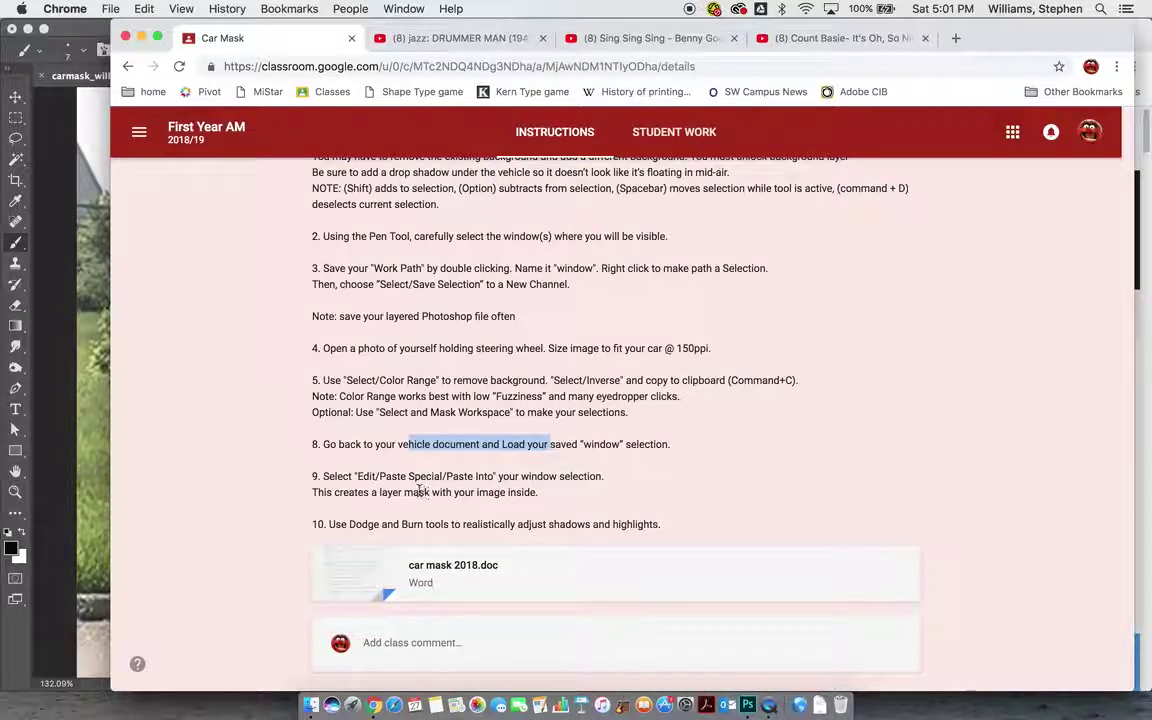
drag(358, 477, 481, 477)
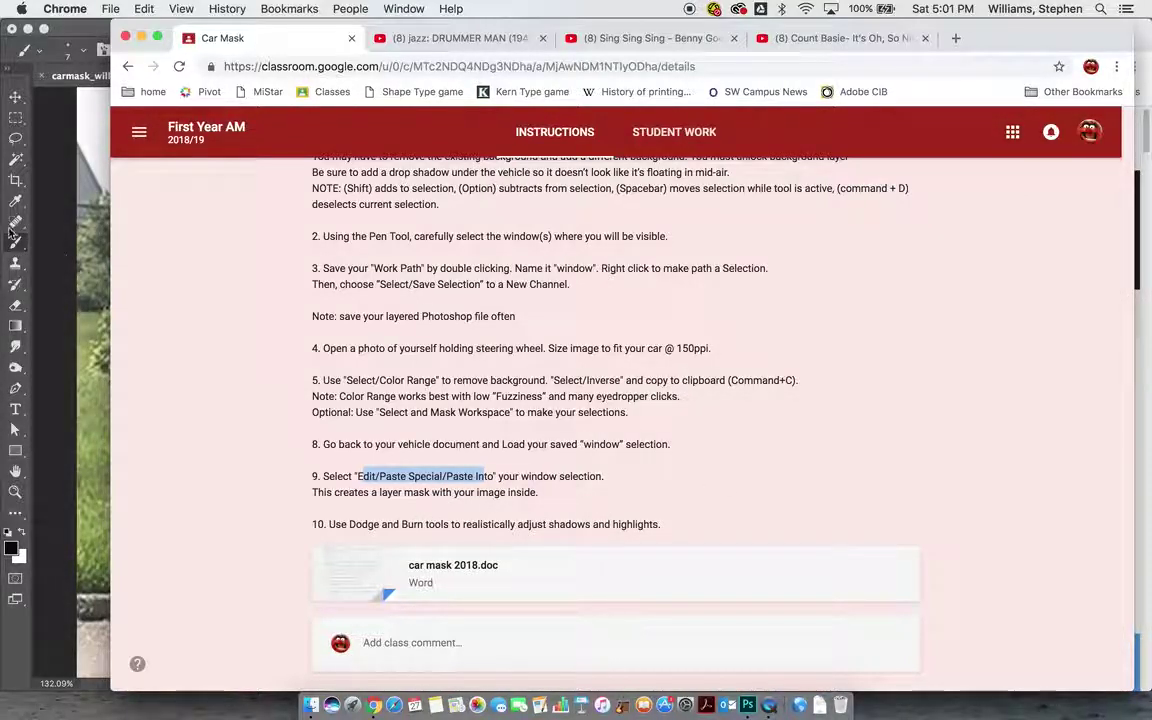
Switch to Photoshop, hide all layers above Layer 1, and check the document's image size in inches without changing it
click(84, 240)
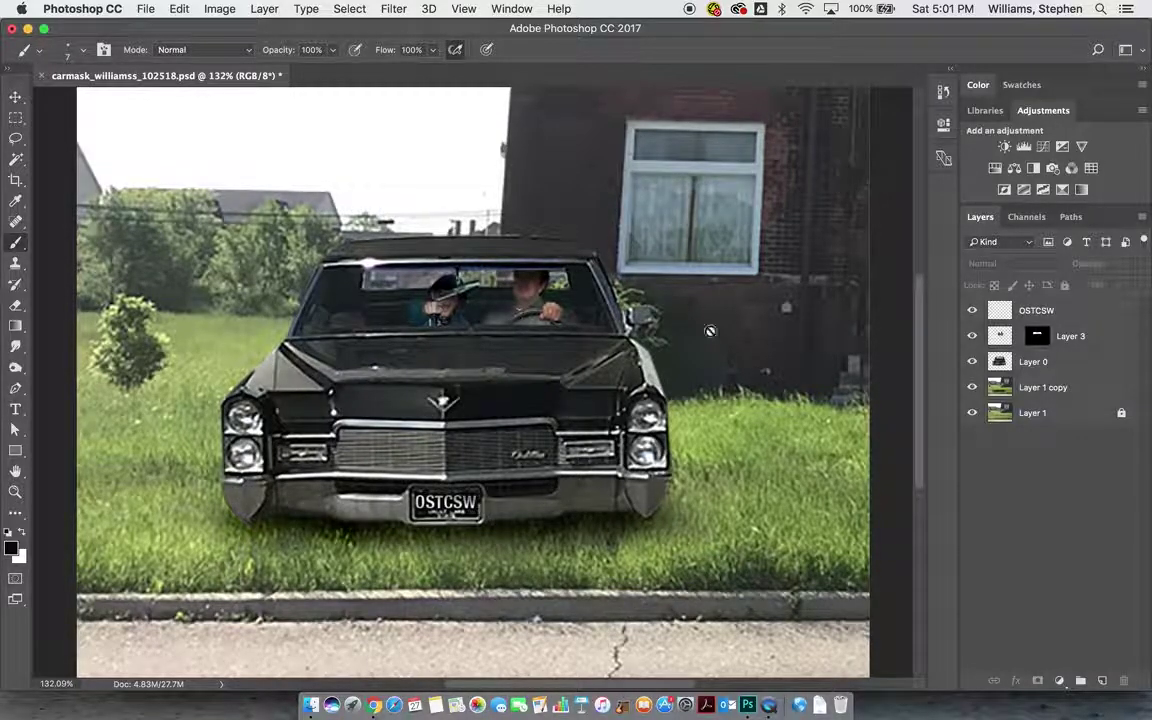
drag(976, 311, 977, 389)
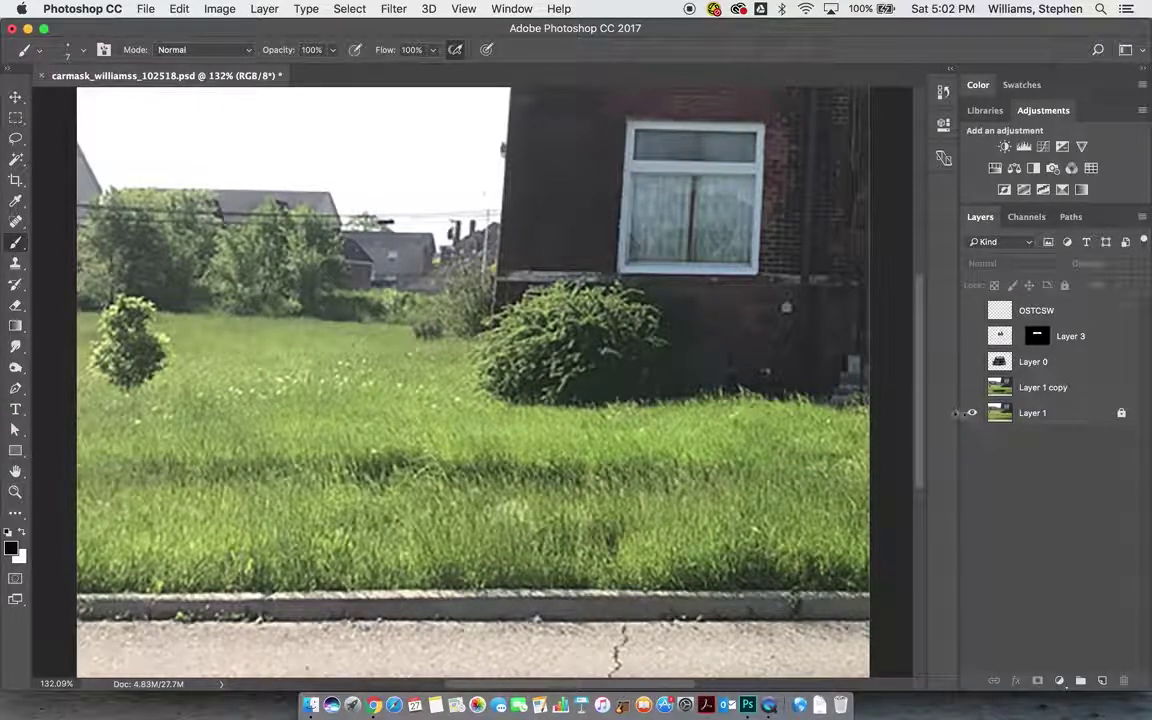
click(219, 9)
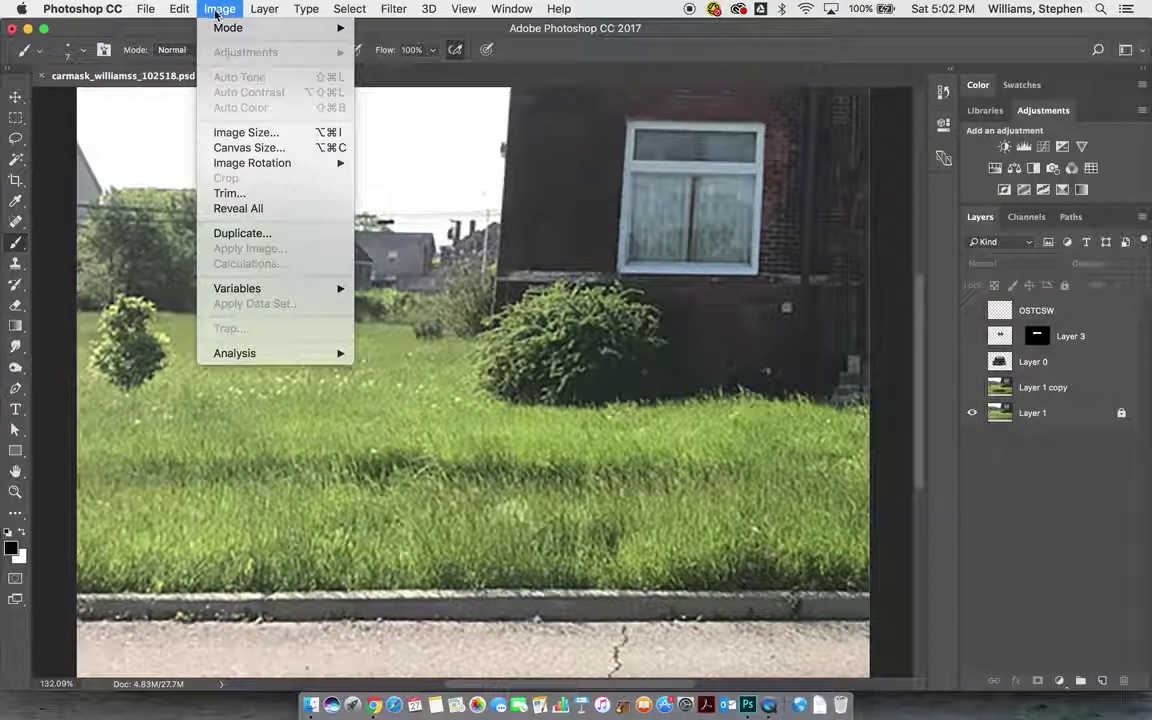
click(250, 132)
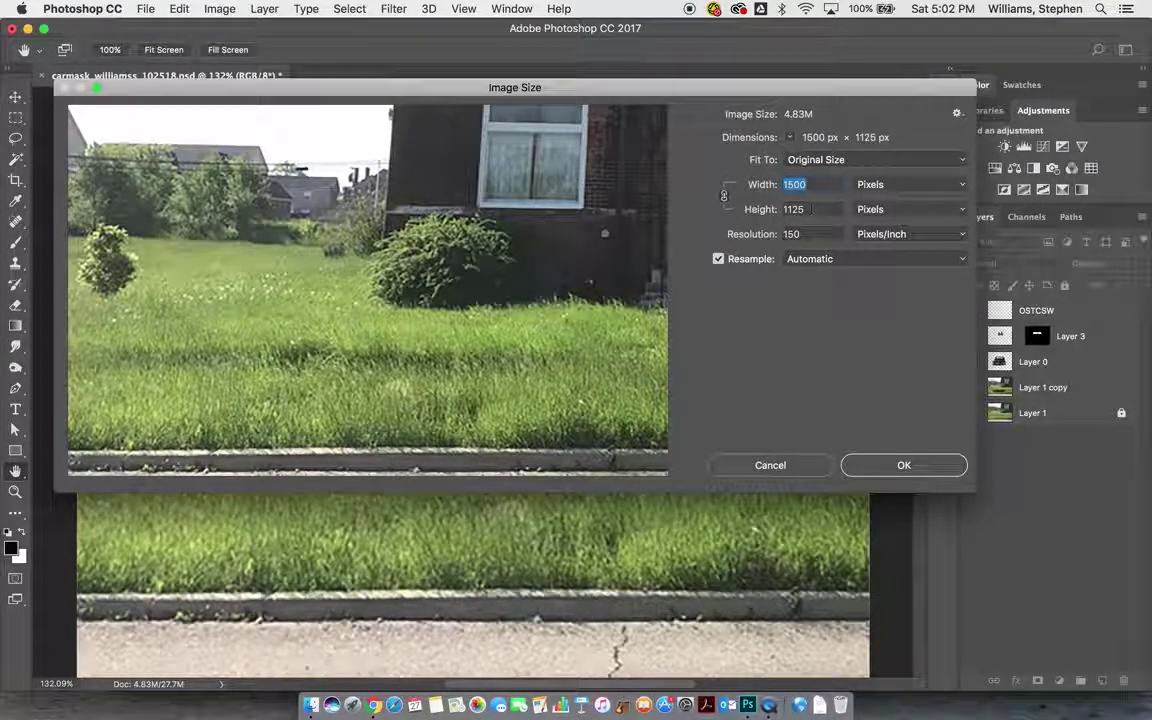
click(895, 187)
click(900, 197)
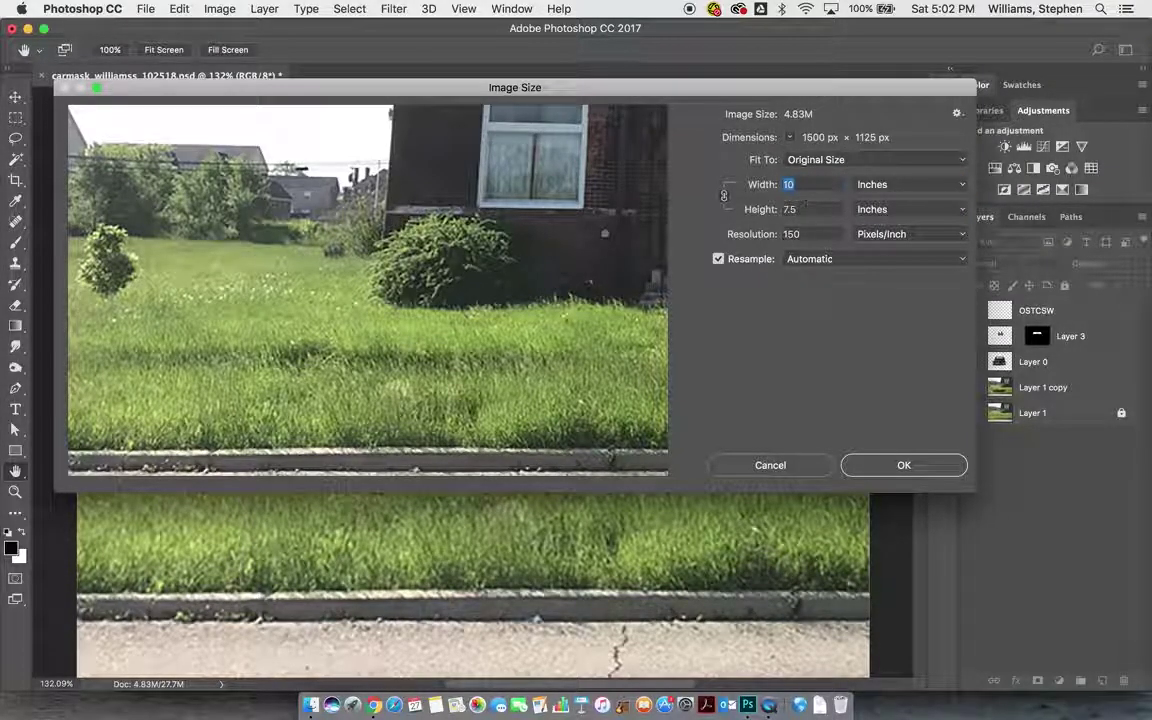
click(797, 465)
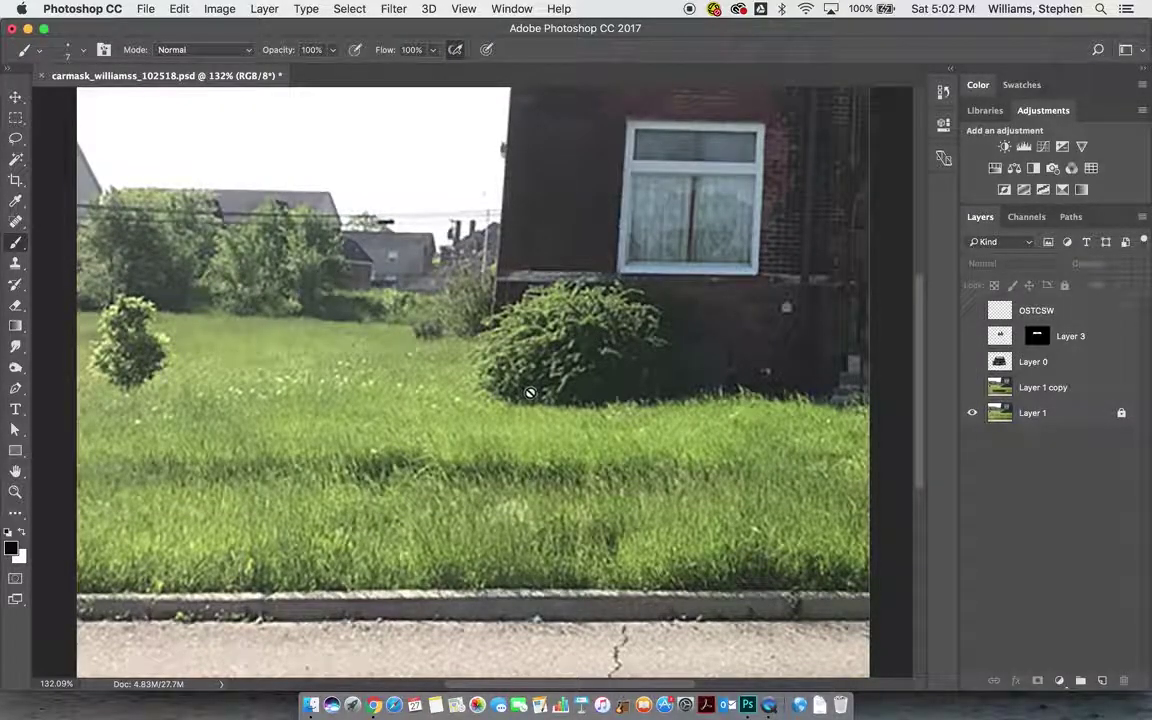
Activate the Crop tool with the W x H x Resolution option and review its width, height and resolution settings
click(13, 181)
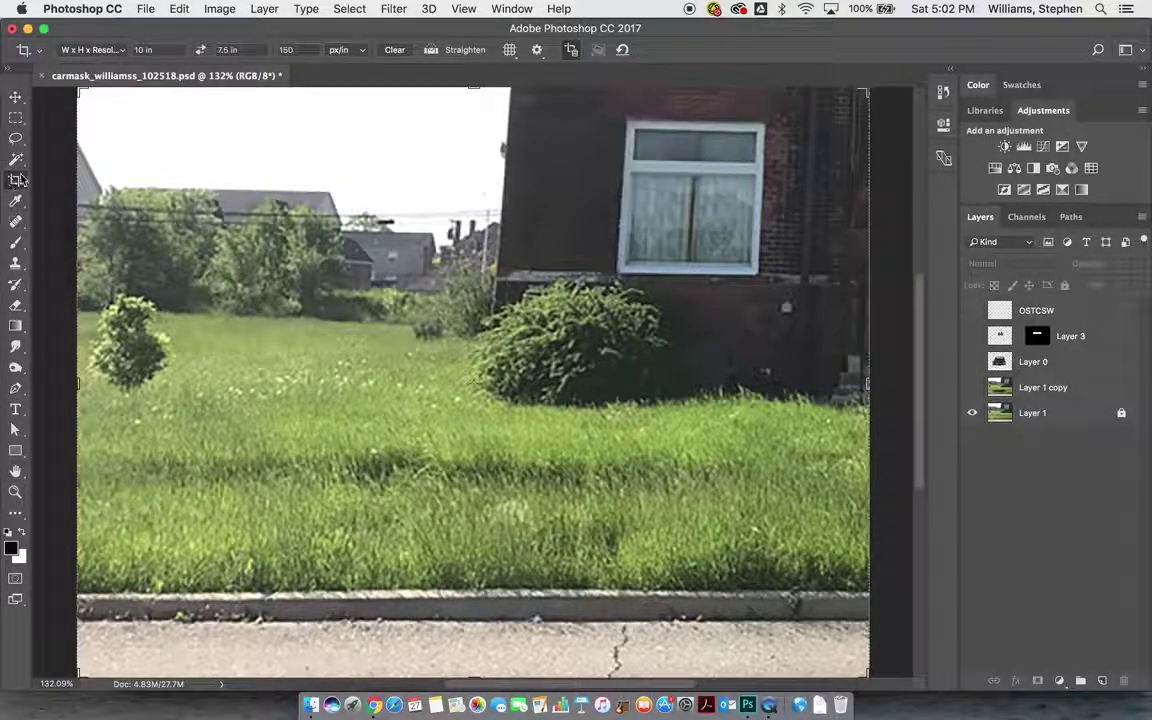
click(116, 50)
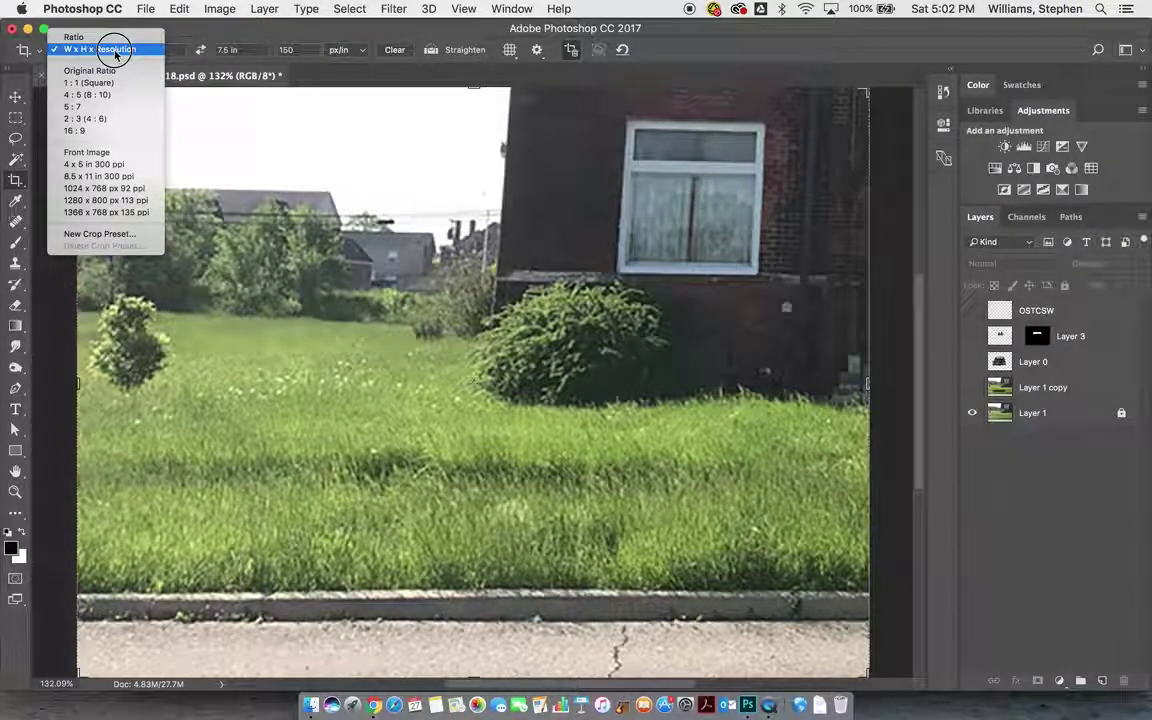
click(116, 50)
click(150, 50)
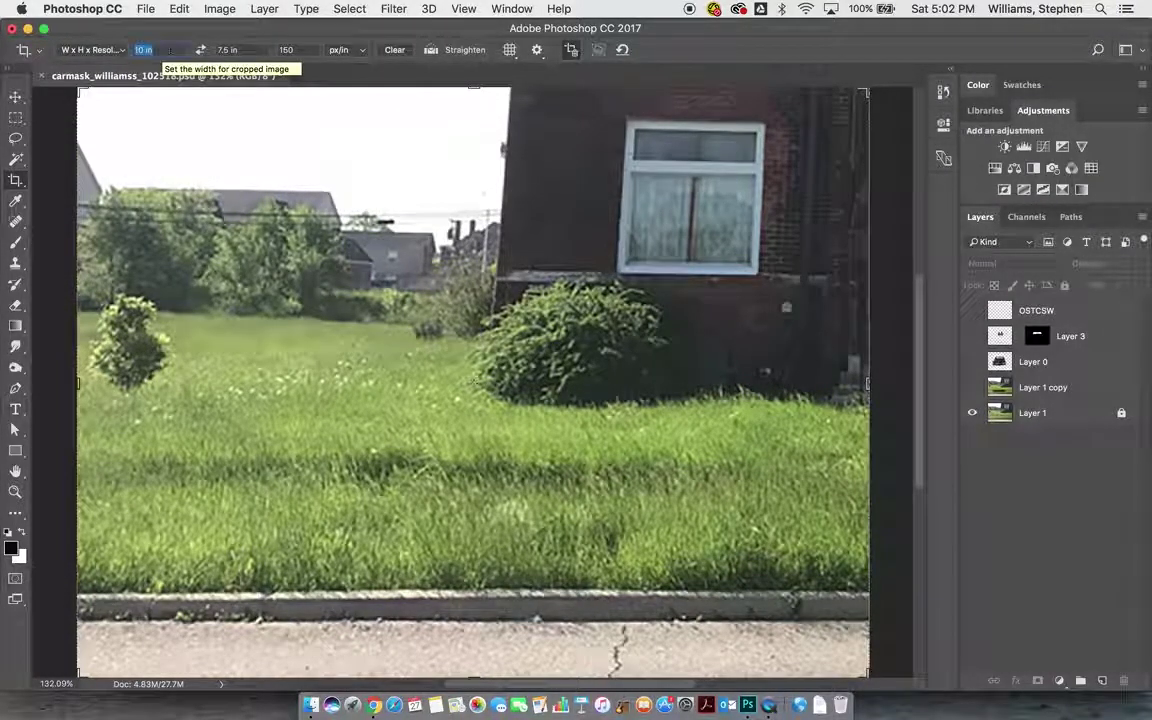
click(248, 50)
click(305, 50)
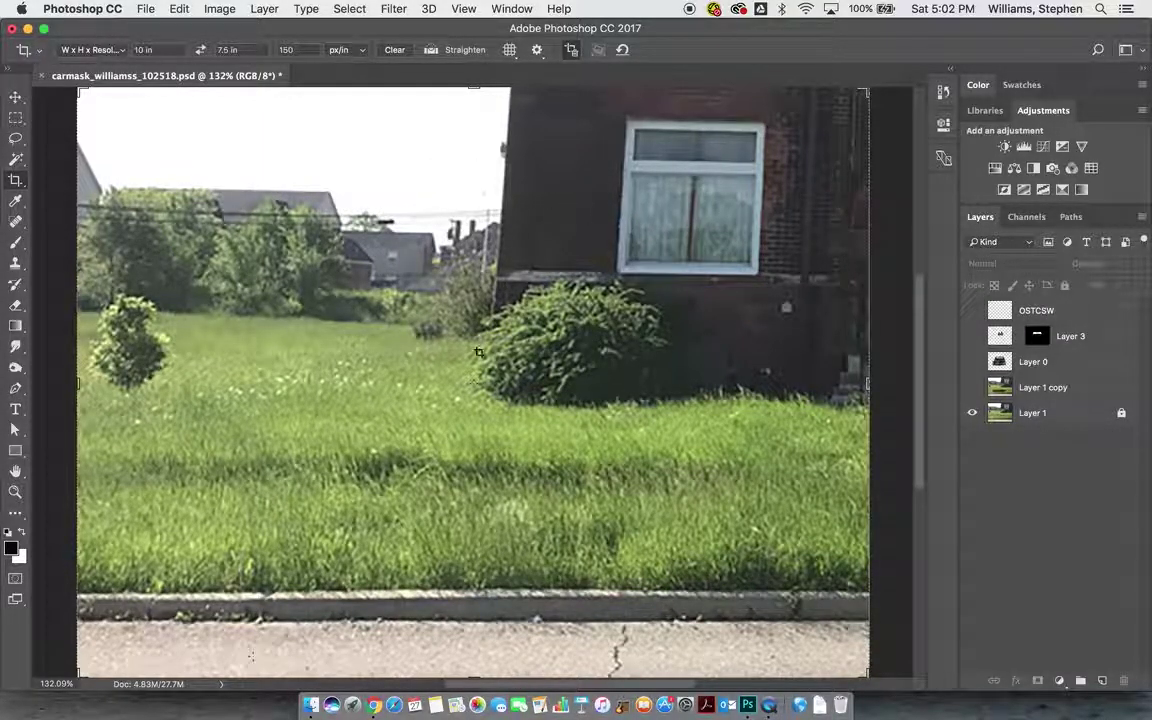
Open the car photo IMG_1620.JPG from the Car Mask 2017 folder
click(145, 9)
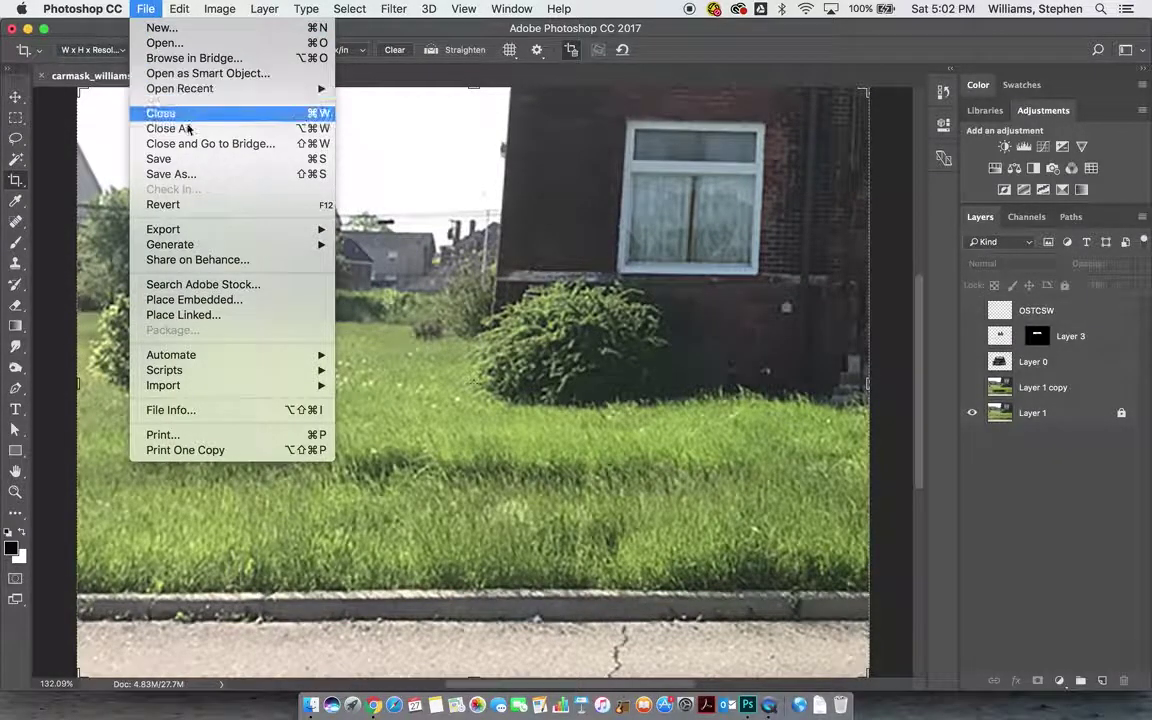
click(162, 43)
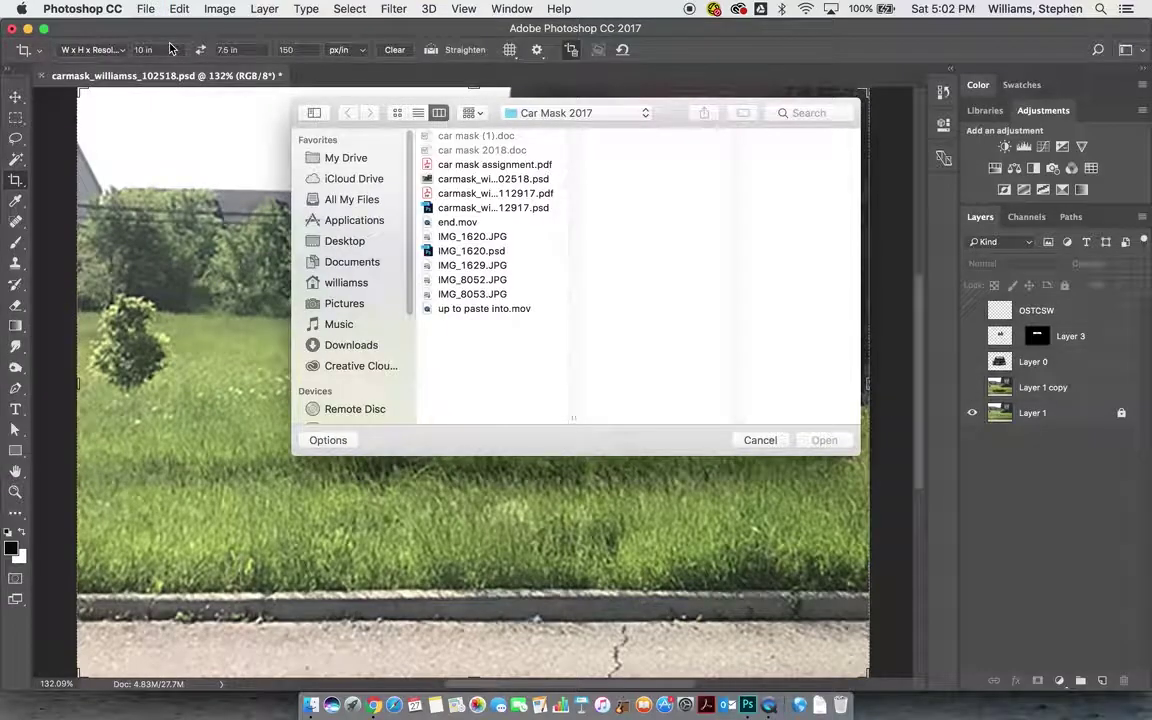
click(466, 236)
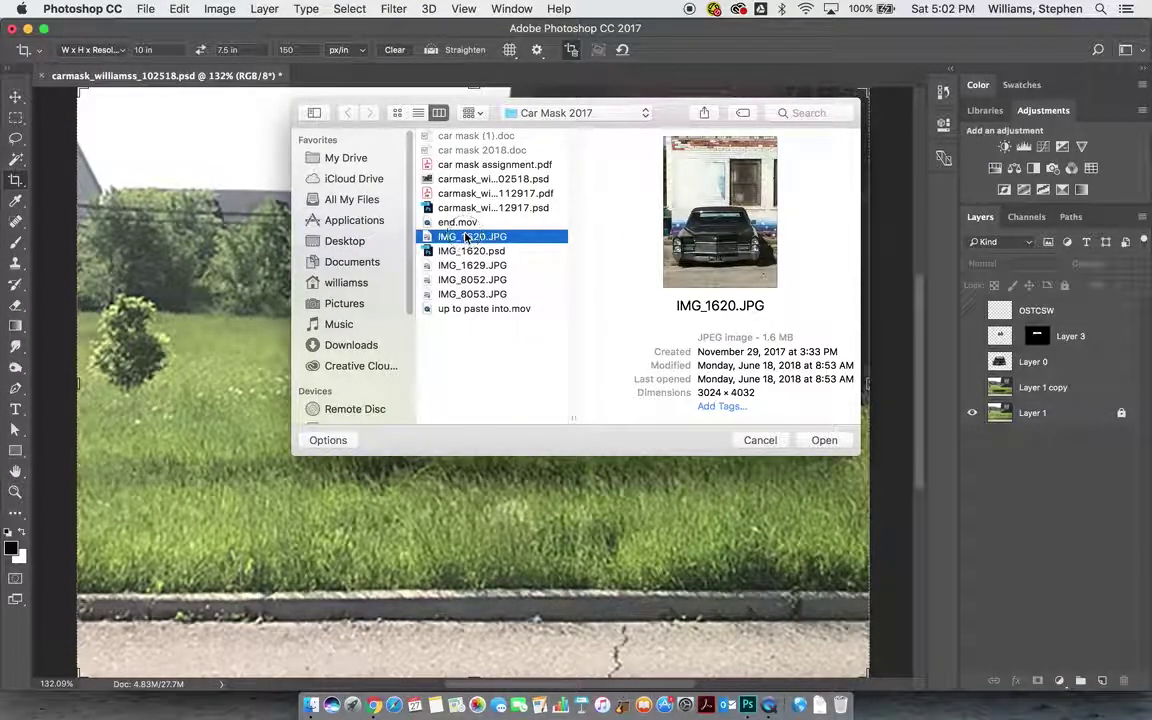
double_click(466, 236)
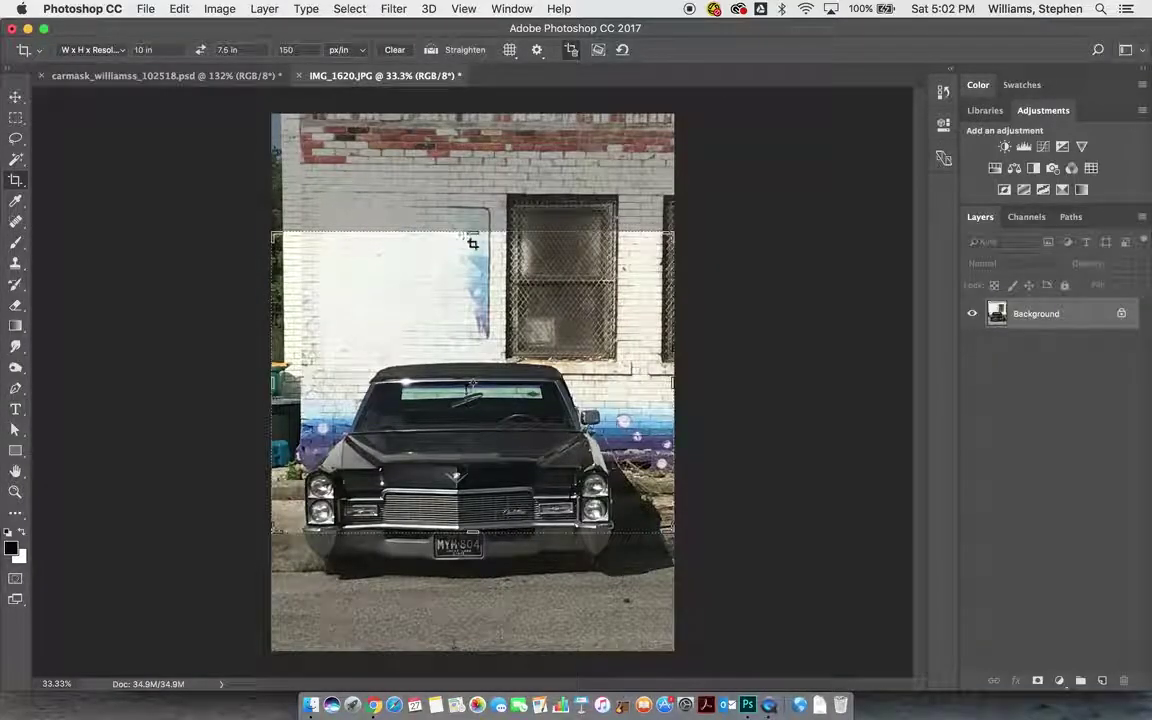
Crop the car photo to 10 x 7.5 in at 150 px/in, shifting the image so the whole car sits inside the frame
click(16, 99)
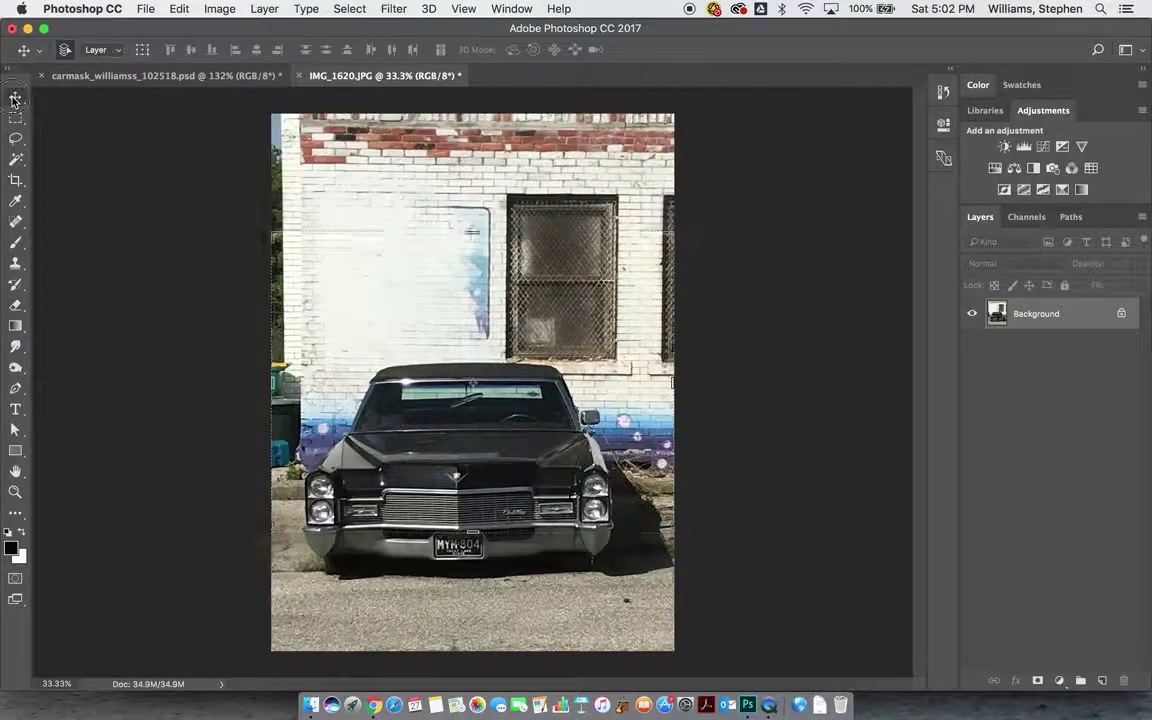
click(16, 181)
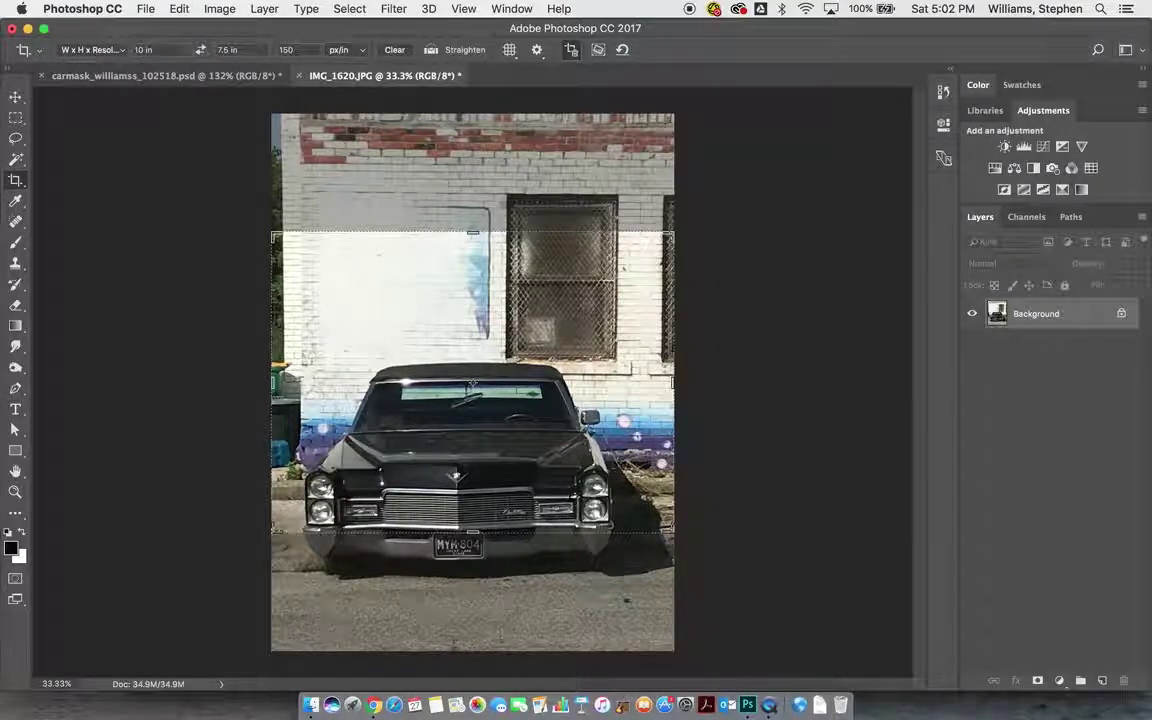
key(Tab)
key(Tab)
mouse_move(474, 232)
mouse_down()
mouse_move(468, 244)
mouse_move(468, 233)
mouse_up()
drag(470, 322, 477, 249)
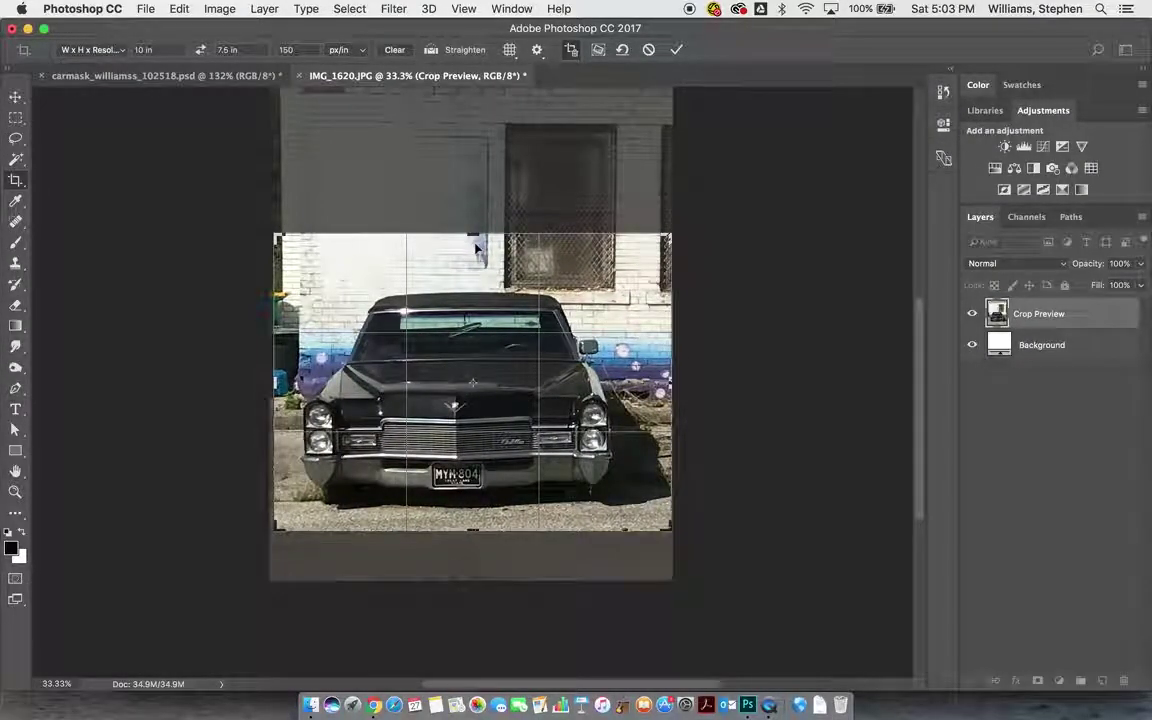
key(Return)
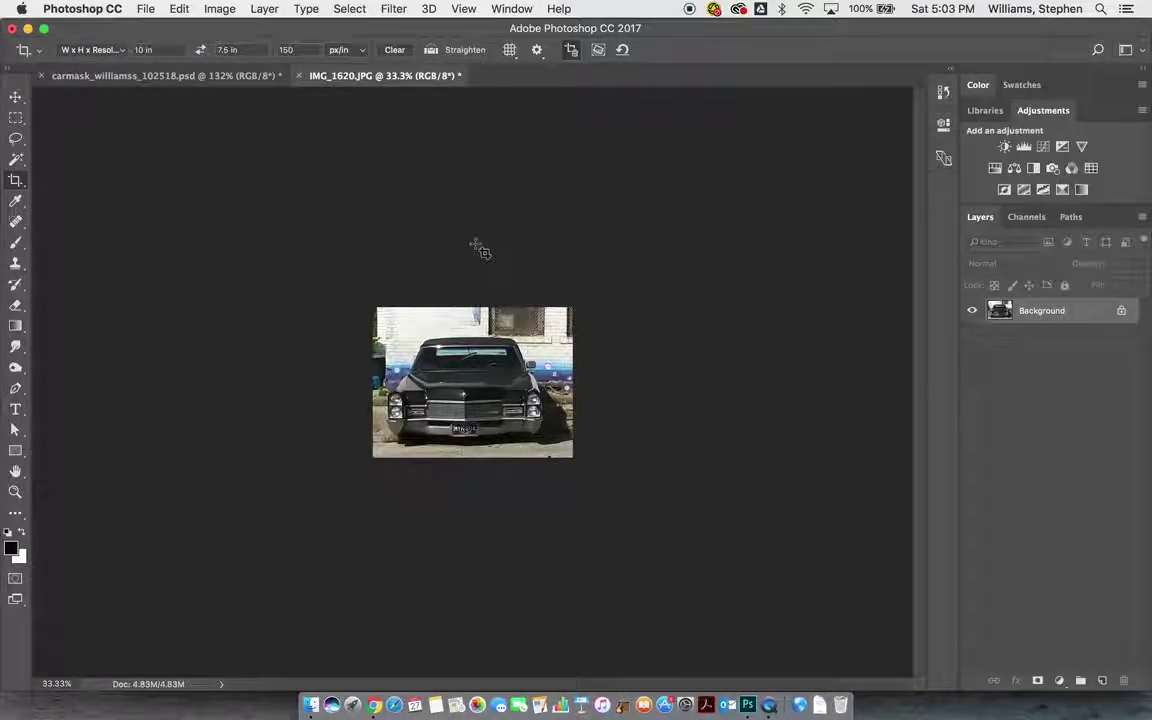
Unlock the Background layer of the cropped car photo
key(super+0)
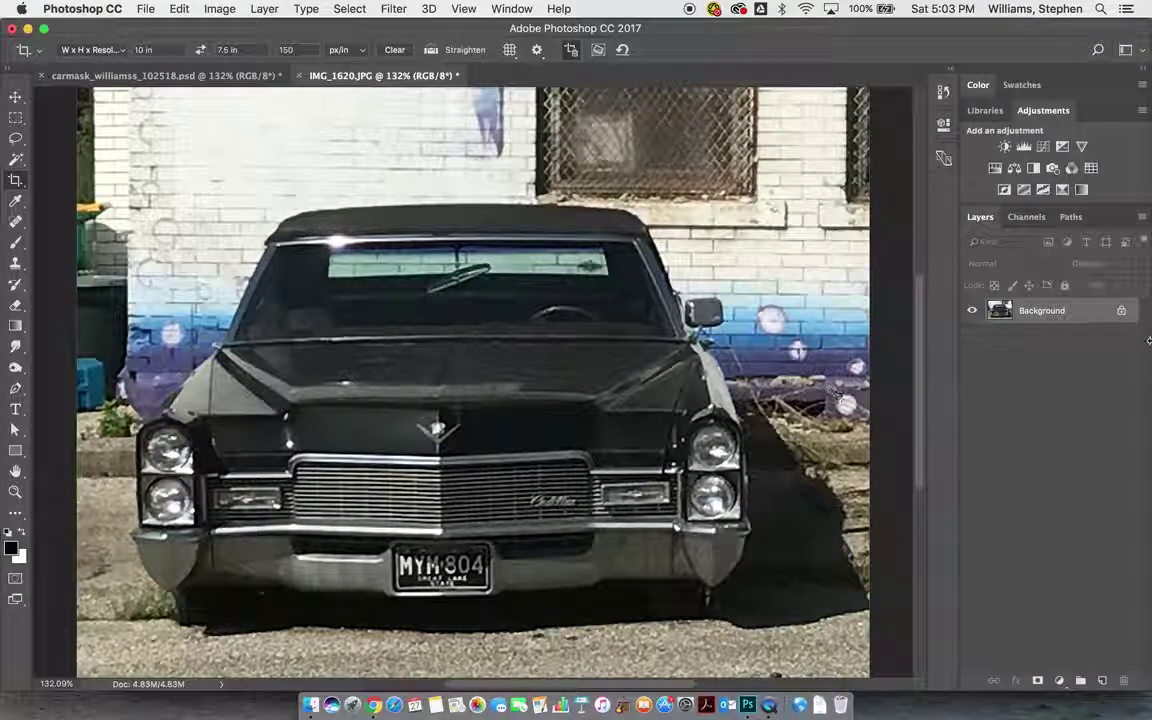
click(1121, 312)
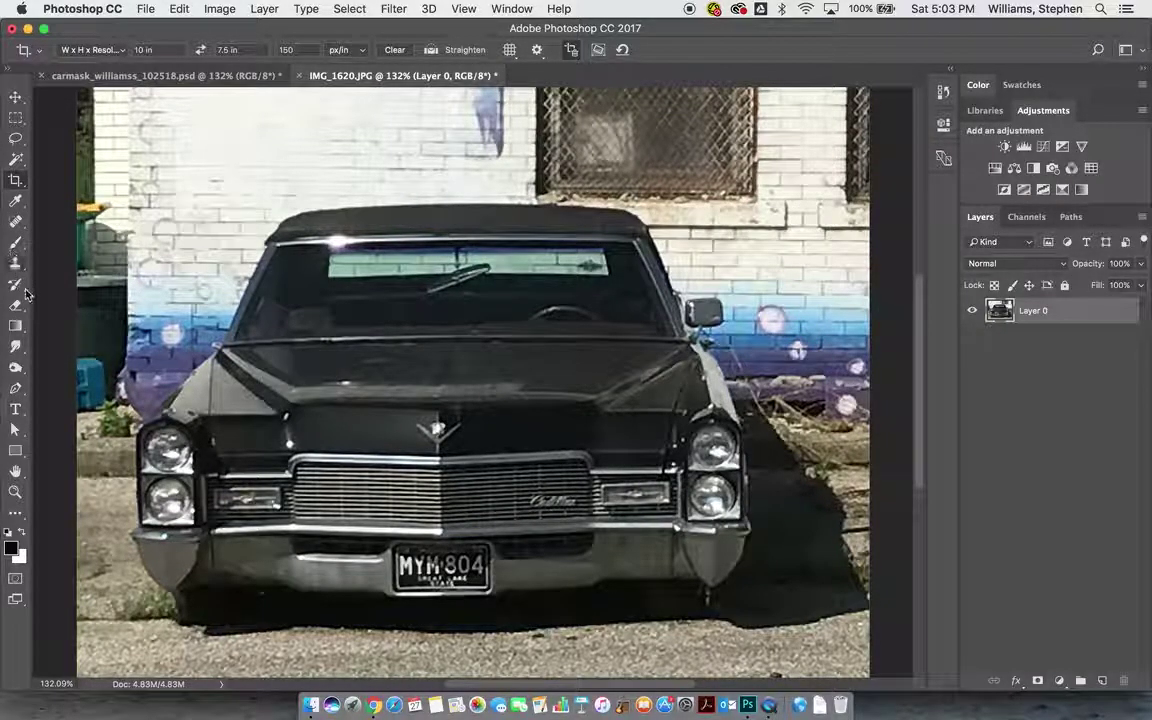
click(14, 392)
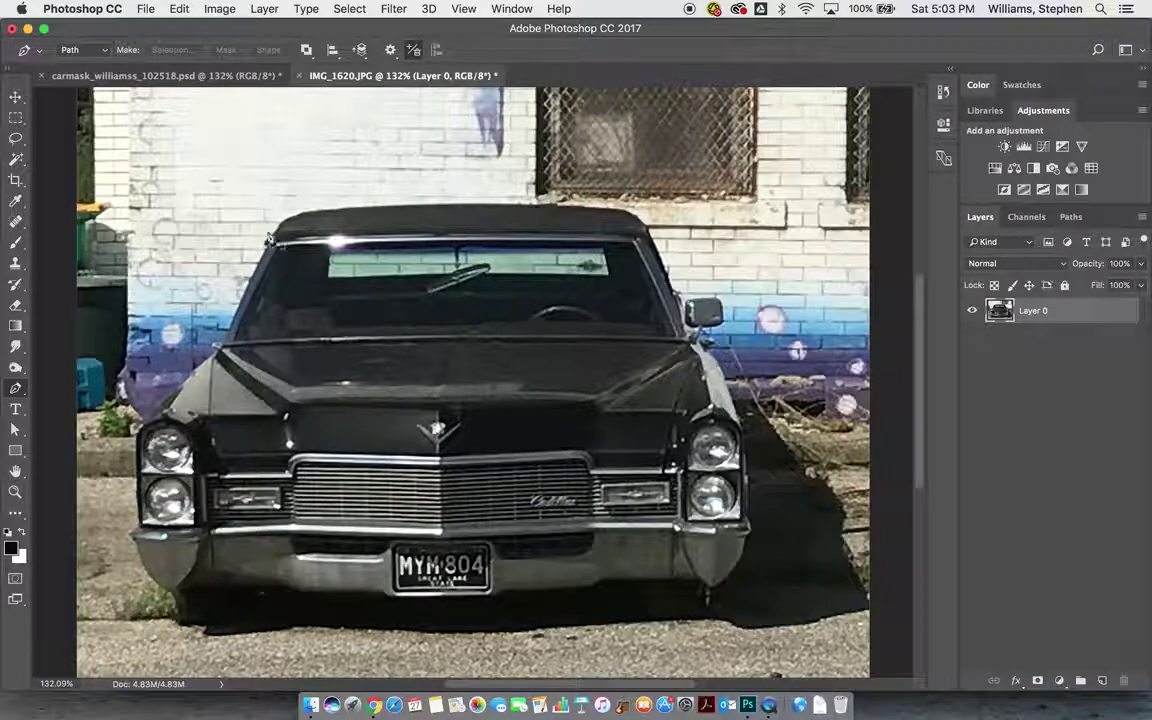
drag(298, 215, 312, 211)
drag(468, 206, 491, 206)
drag(627, 217, 646, 228)
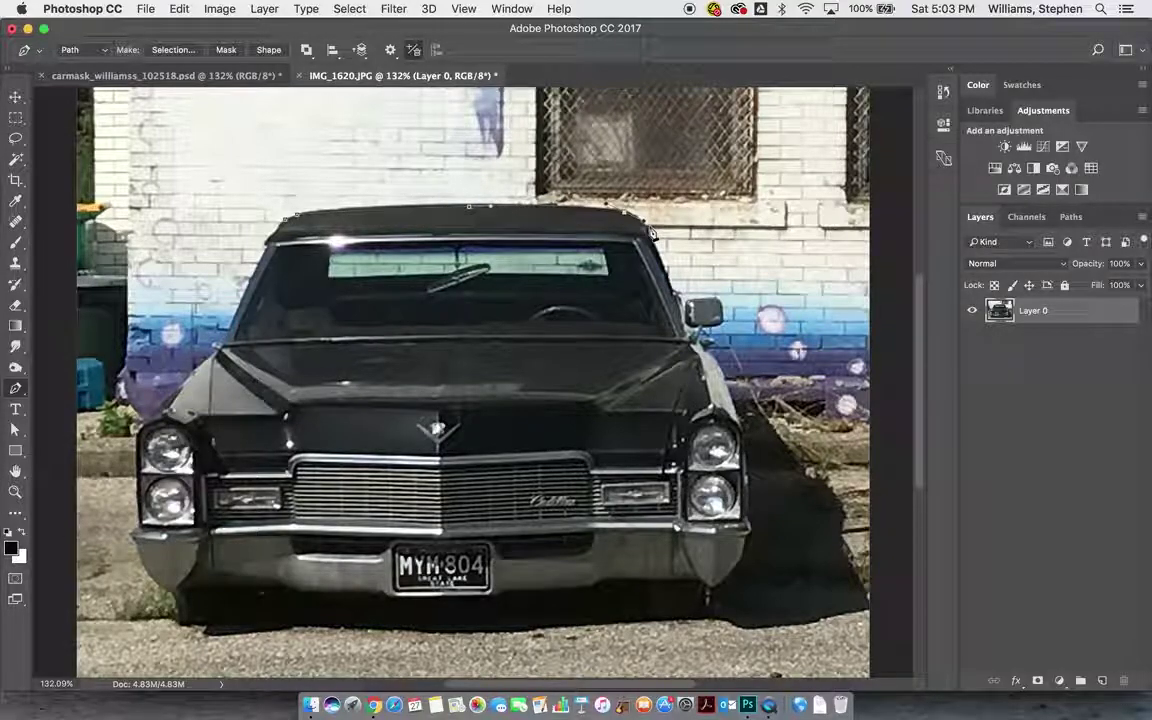
key(Escape)
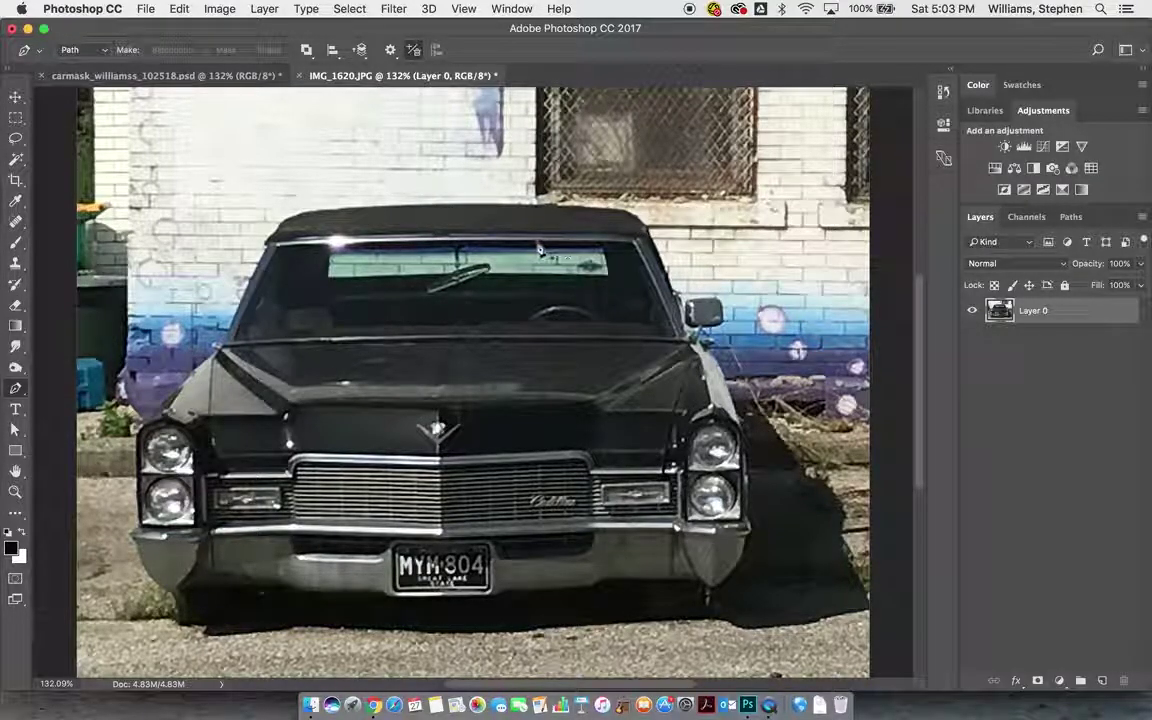
Paste the cut-out car as a new layer, hide Layer 0, and move the car slightly left to center it on the canvas
key(cmd+v)
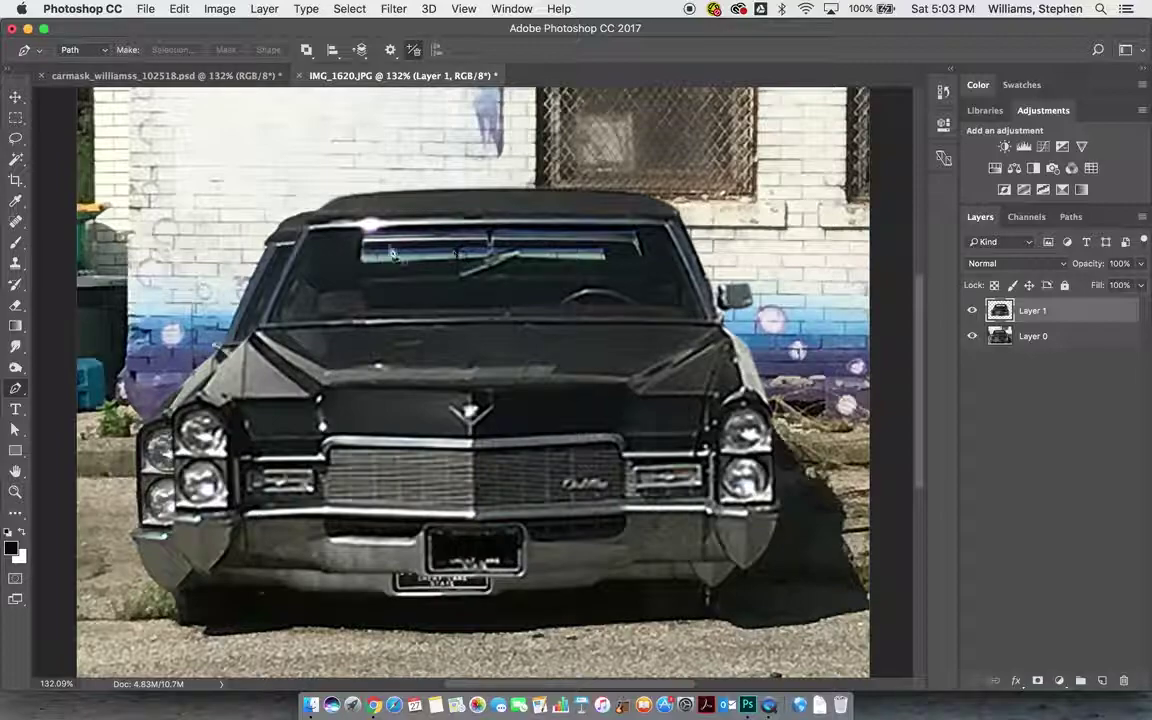
click(971, 337)
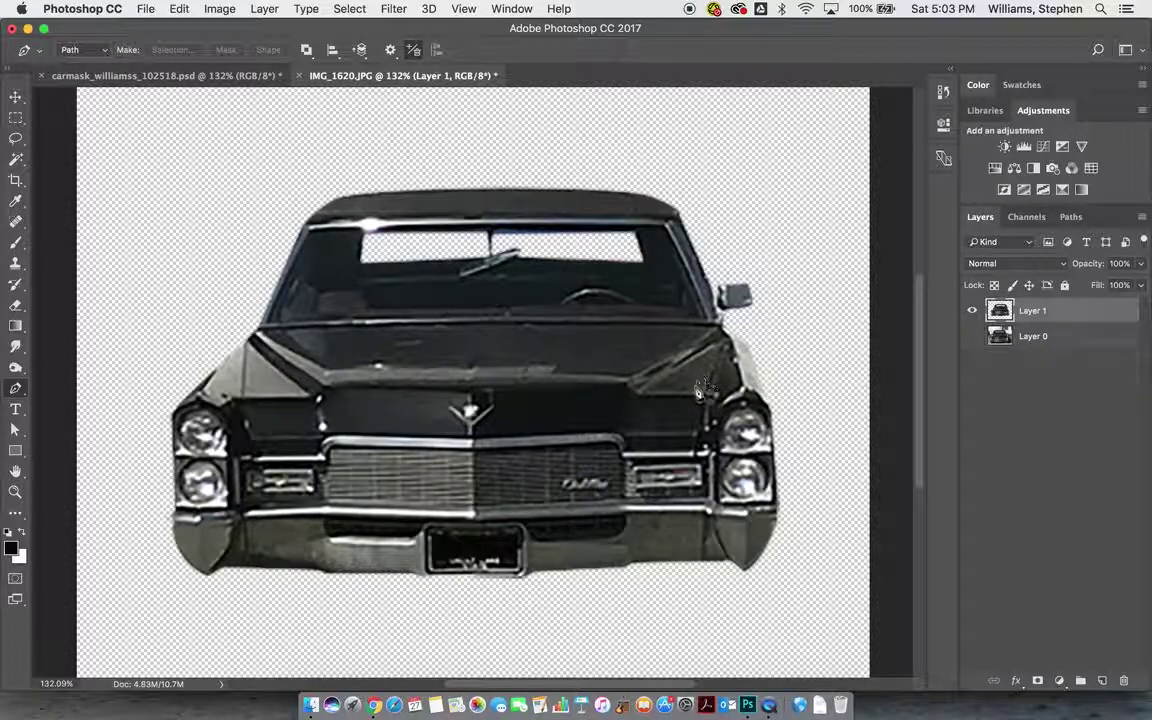
click(15, 96)
drag(486, 330, 455, 333)
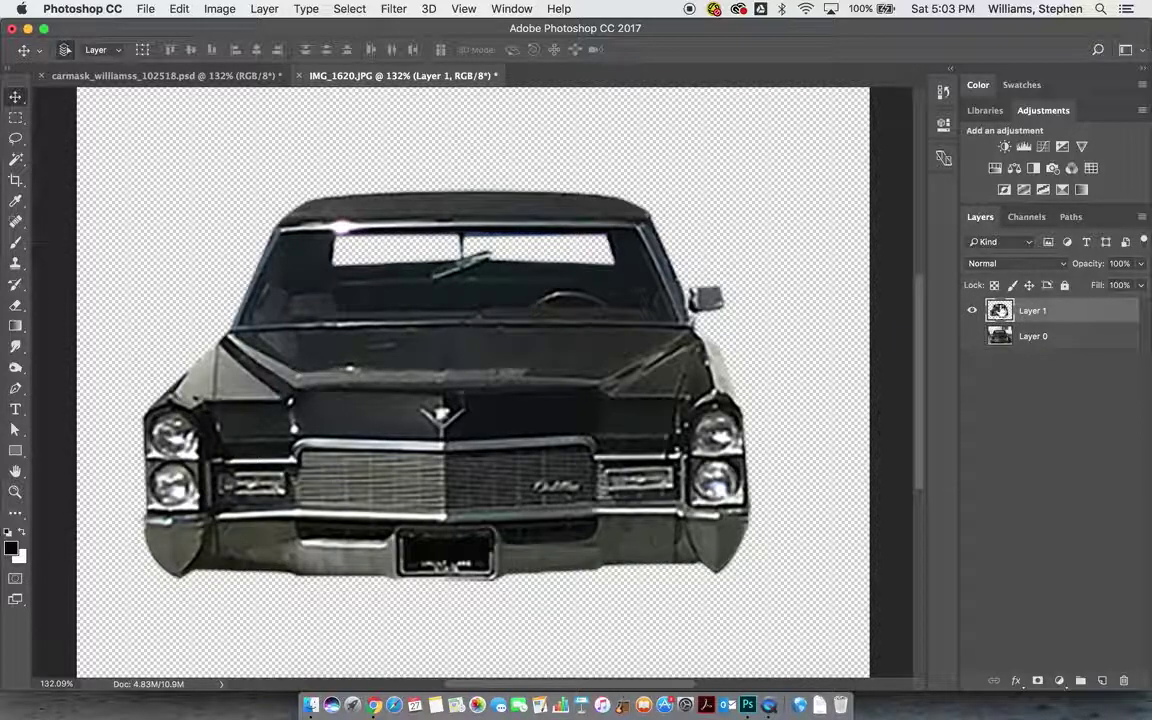
Select the cut-out car's pixels on Layer 1 and copy the car into the carmask PSD document with the lawn background
double_click(1033, 311)
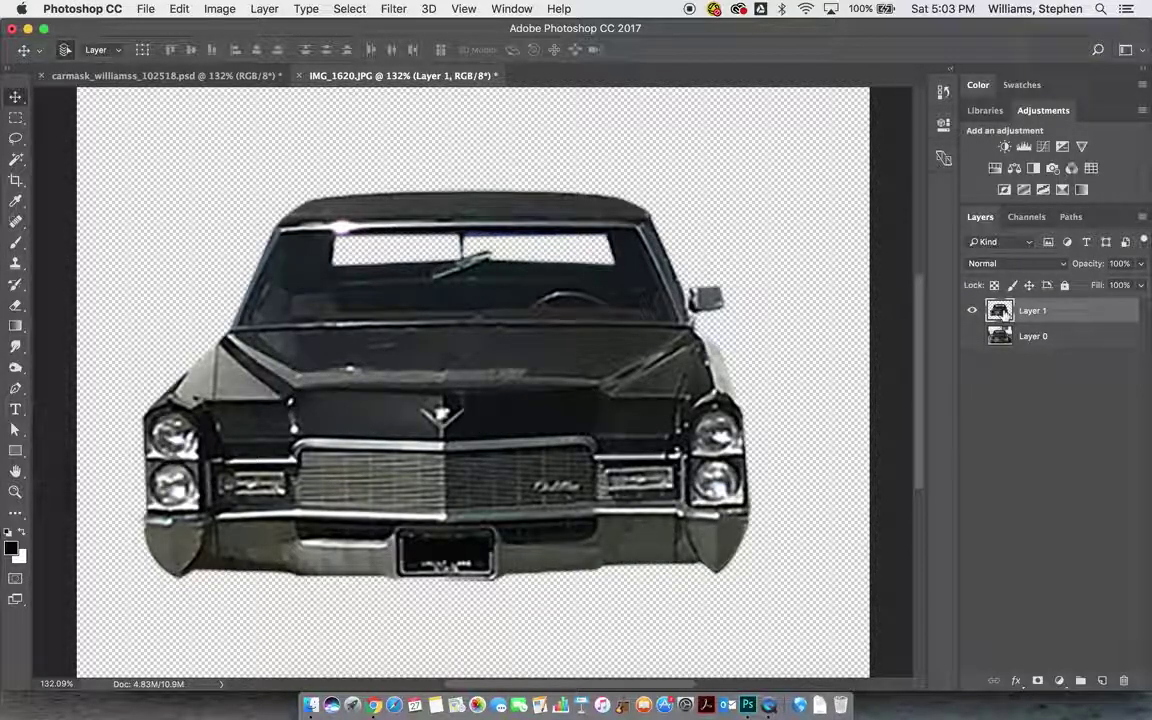
super+click(1004, 312)
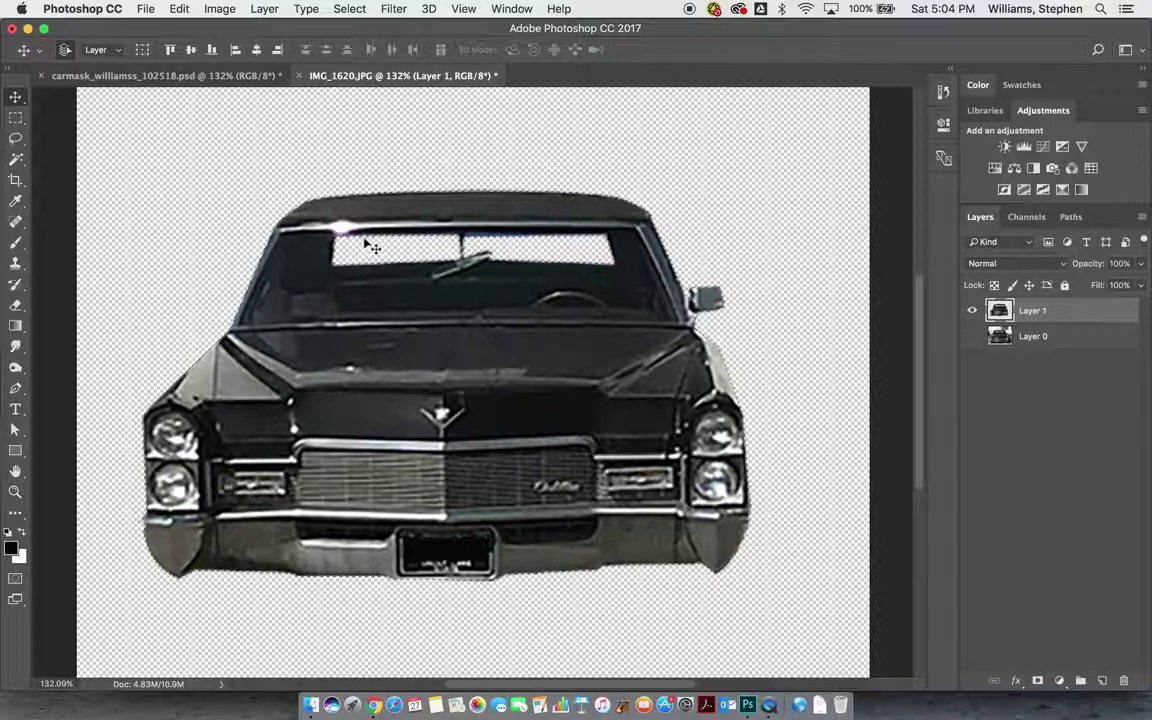
click(973, 337)
click(973, 337)
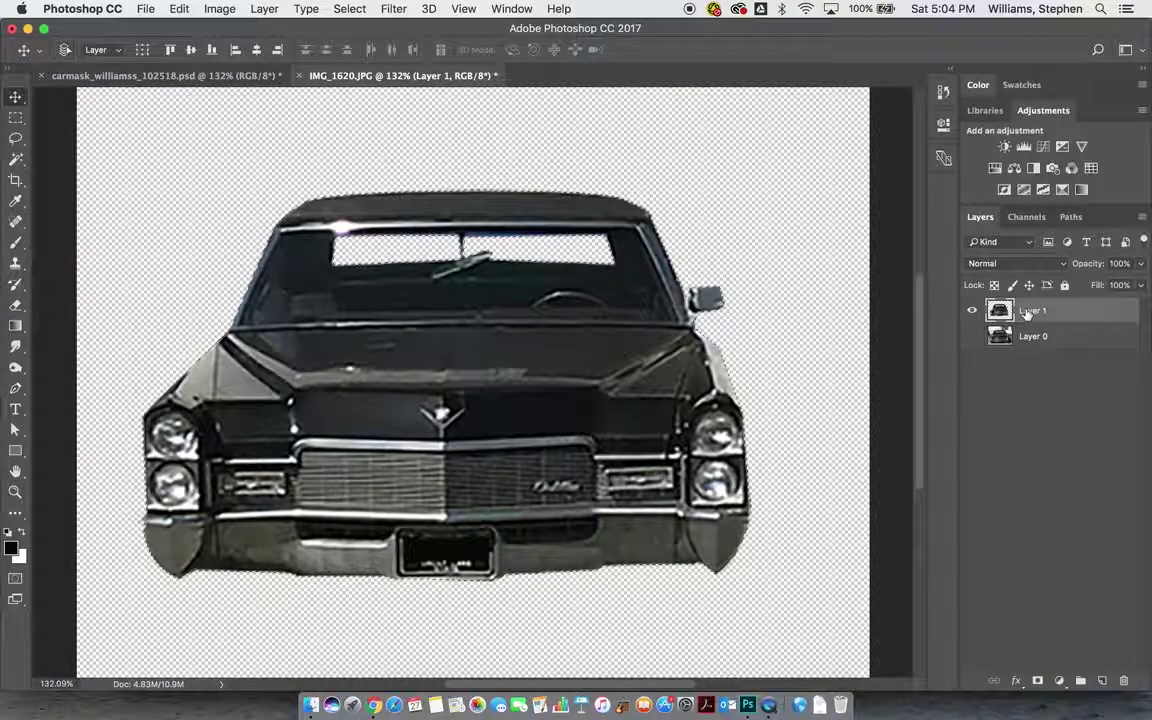
click(155, 76)
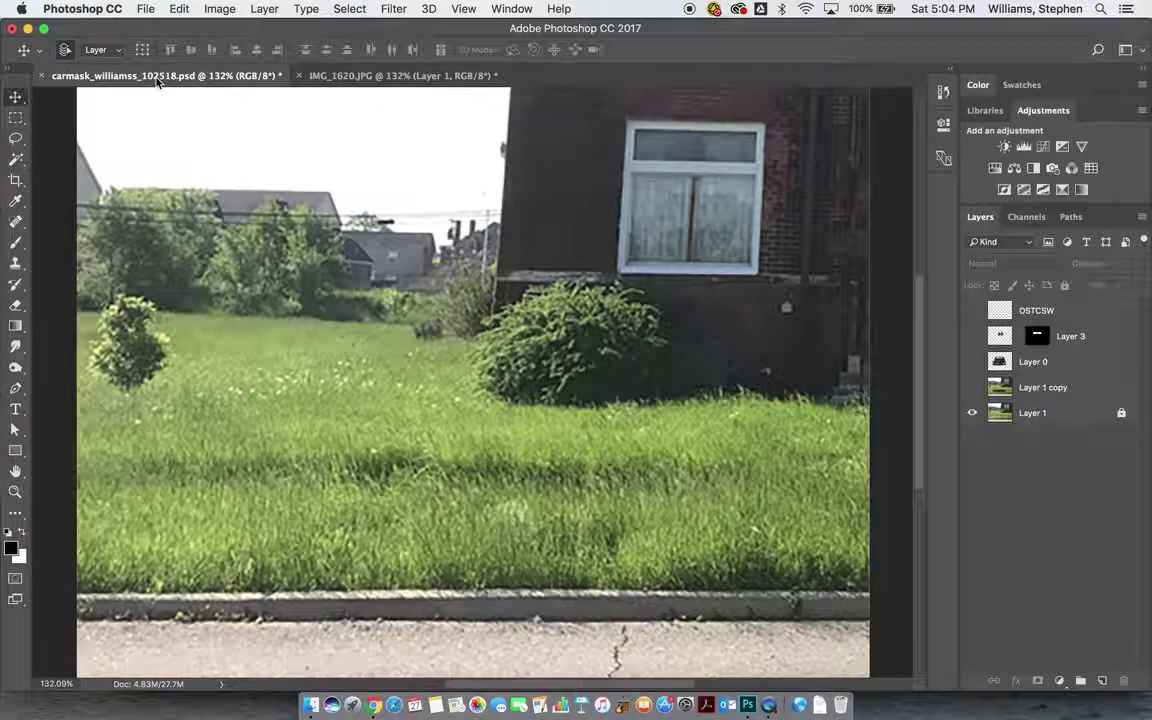
key(super+v)
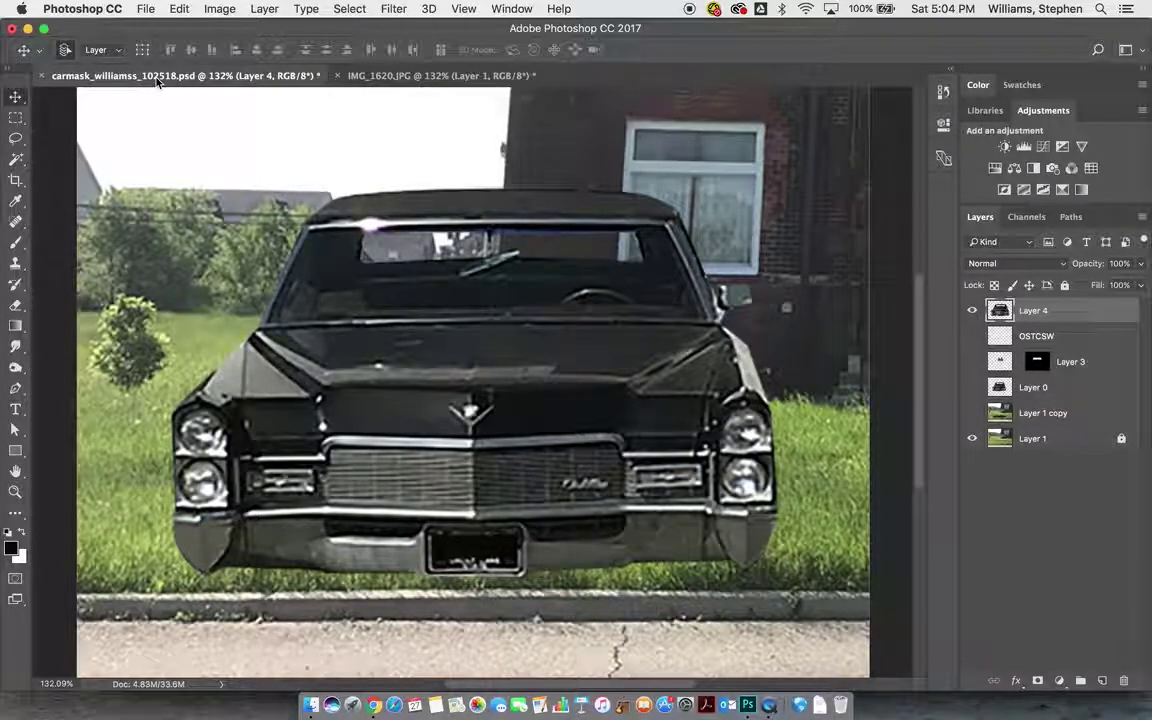
Scale the pasted car down with Free Transform and place it on the lawn, left of the brick building's window
key(super+t)
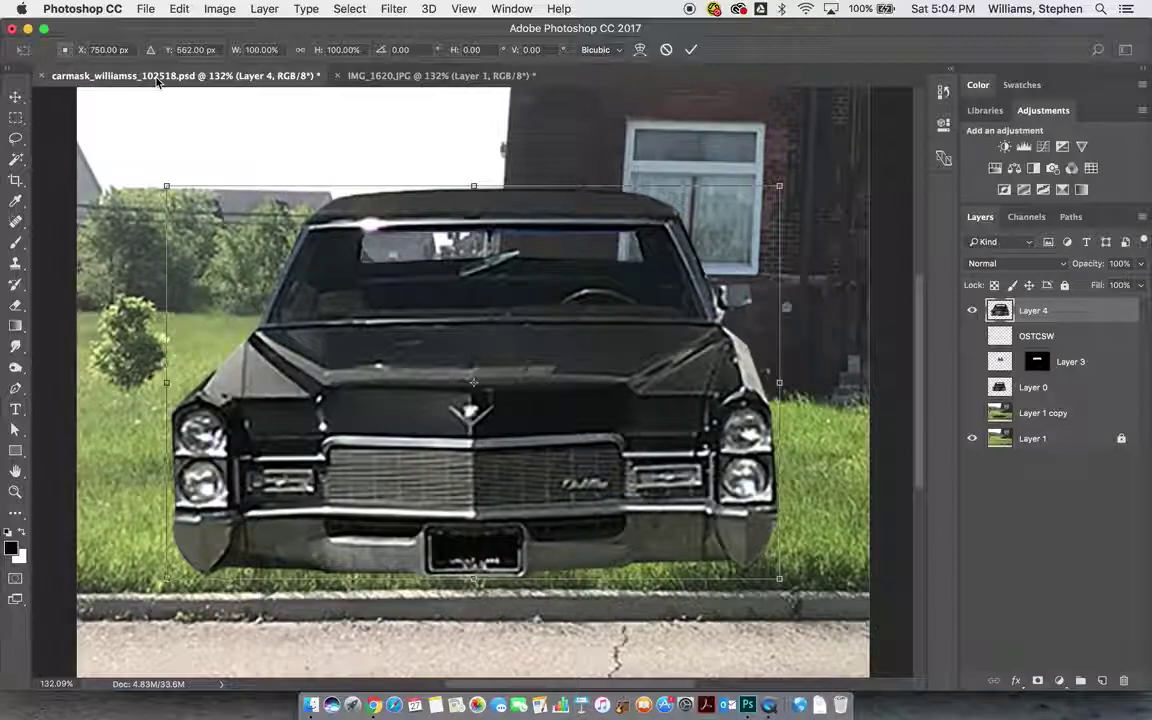
click(16, 96)
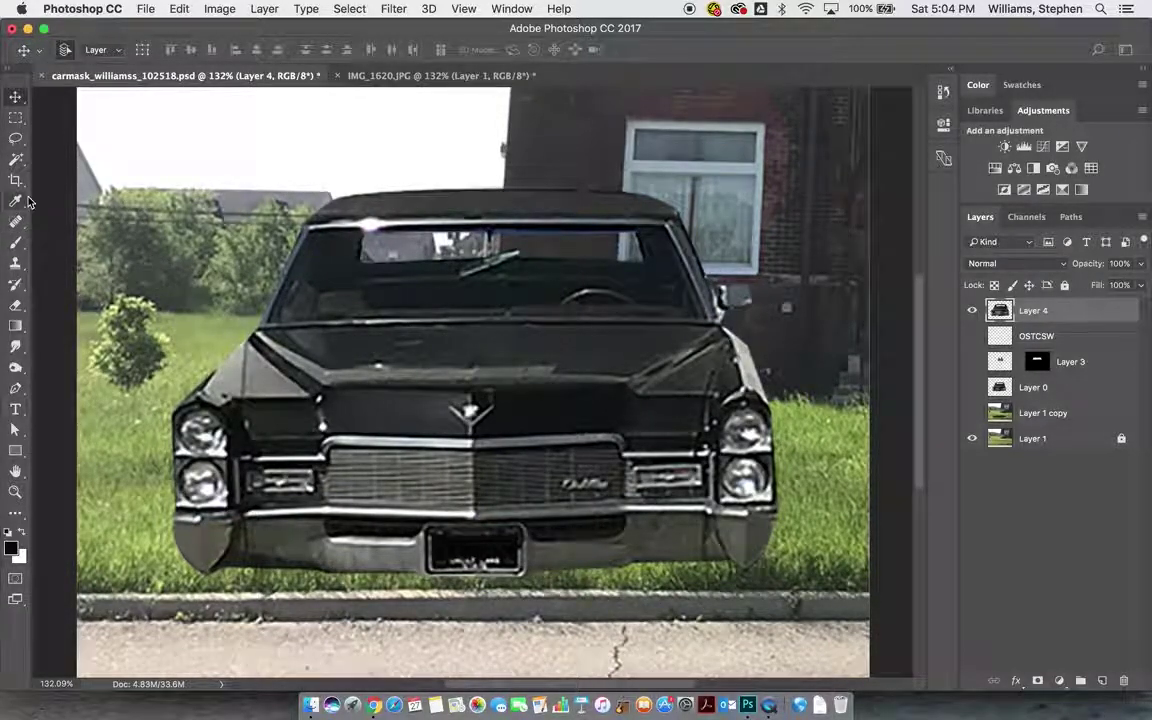
key(super+t)
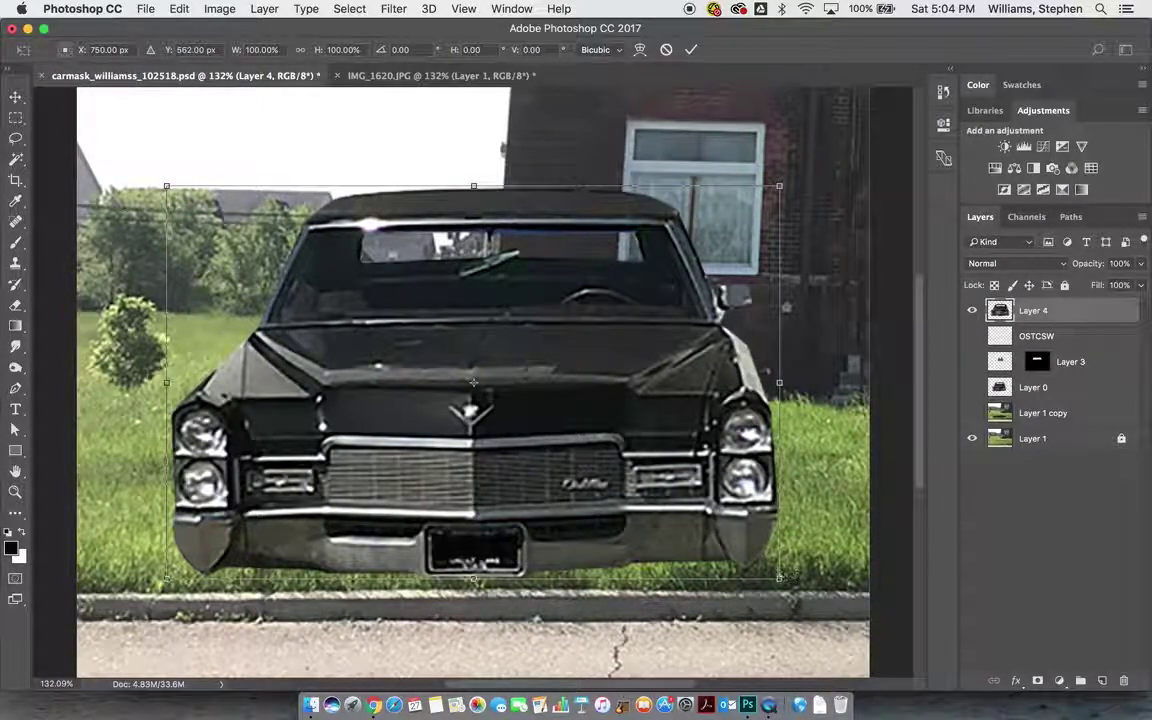
drag(779, 577, 653, 500)
drag(555, 422, 566, 423)
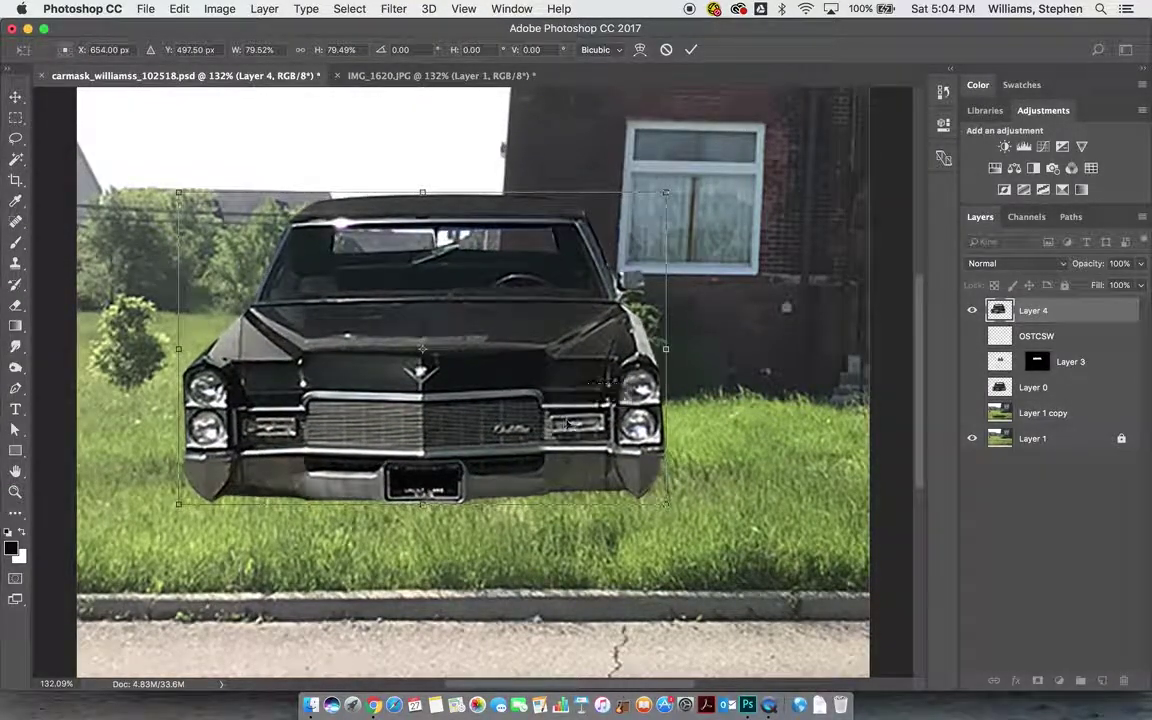
drag(663, 500, 607, 465)
drag(521, 414, 536, 453)
key(Return)
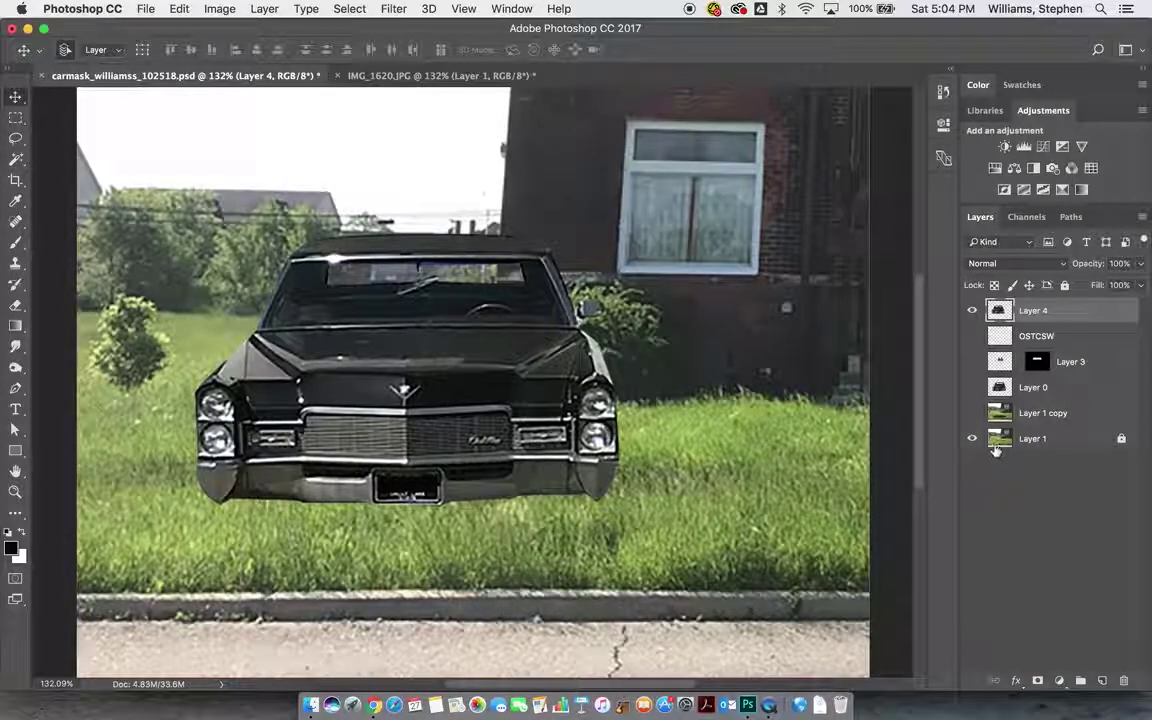
Unlock the lawn background on Layer 1, test moving it down slightly, and undo the move
click(1120, 439)
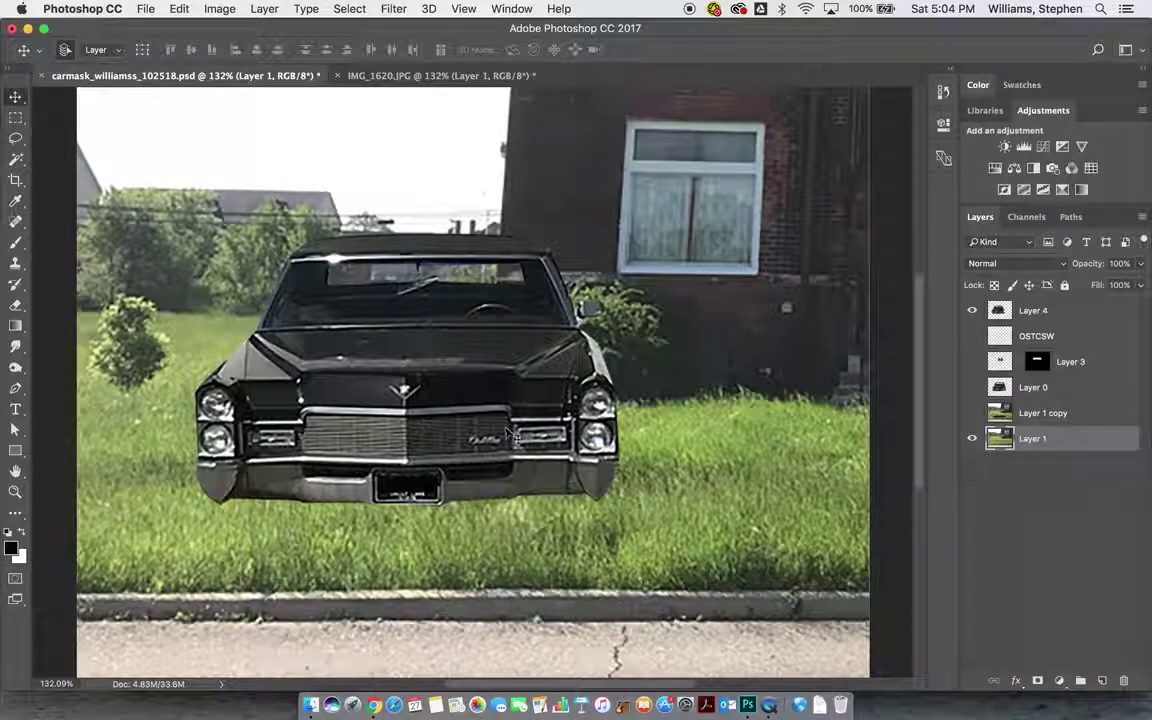
mouse_move(492, 426)
mouse_down()
mouse_move(489, 458)
mouse_move(495, 441)
mouse_up()
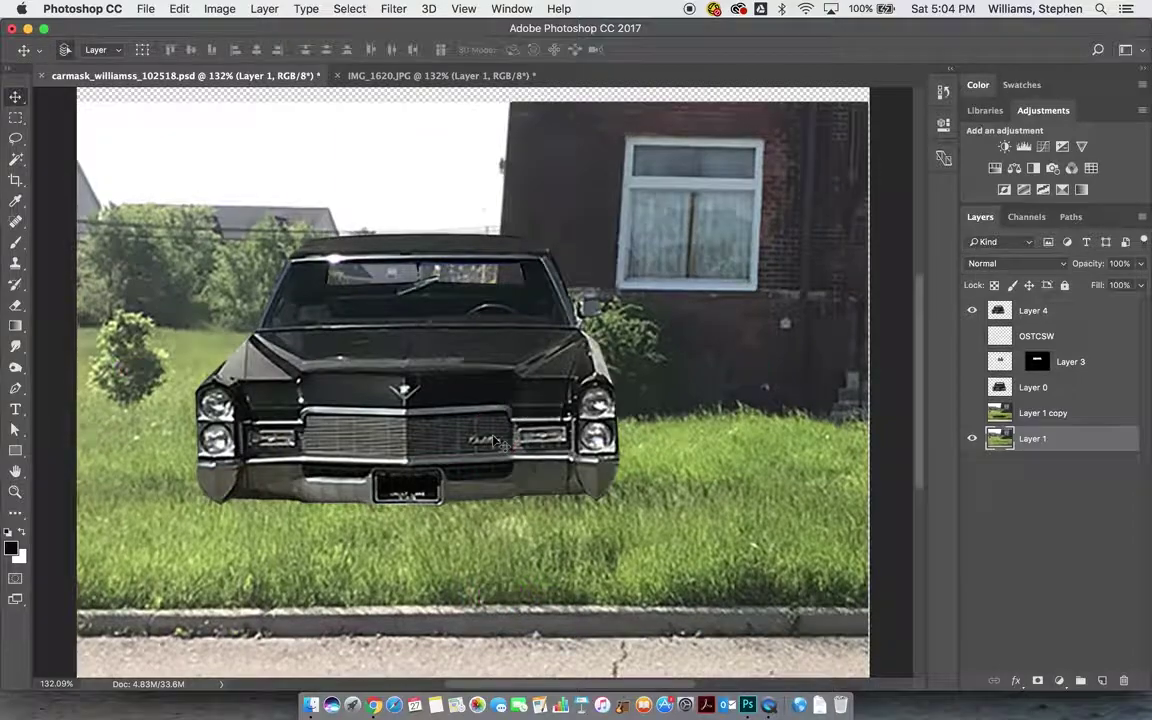
key(super+z)
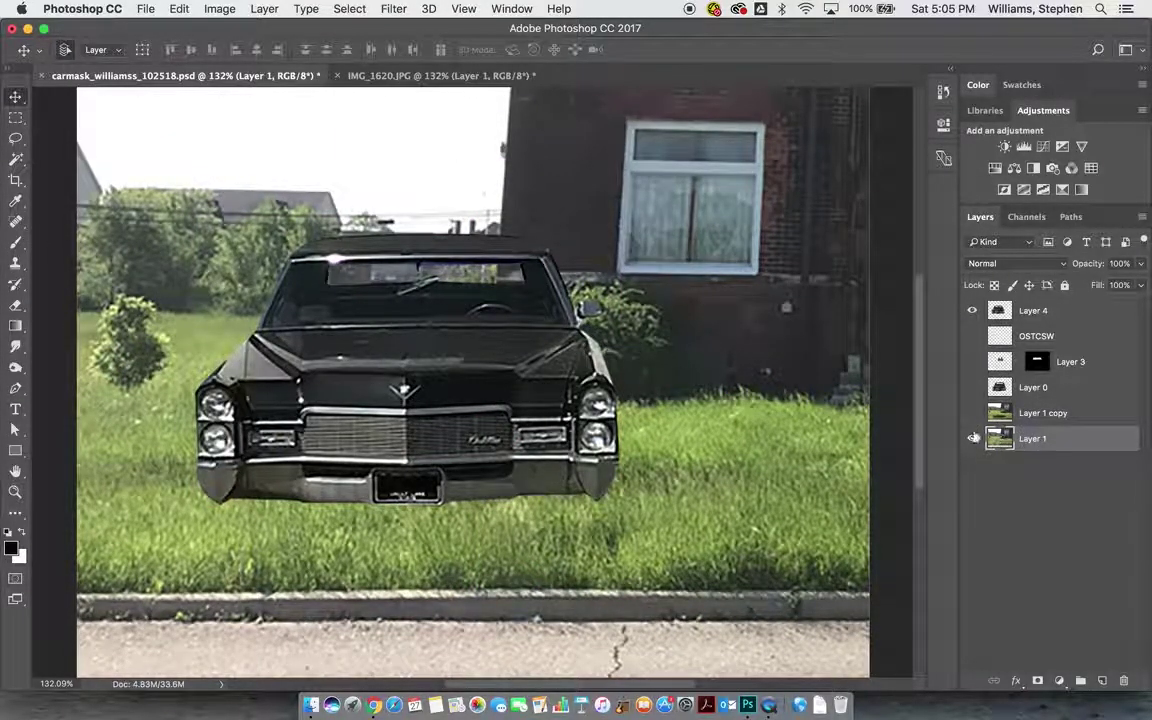
Activate the Burn tool and set its range to Shadows, keeping the 87% exposure
click(16, 368)
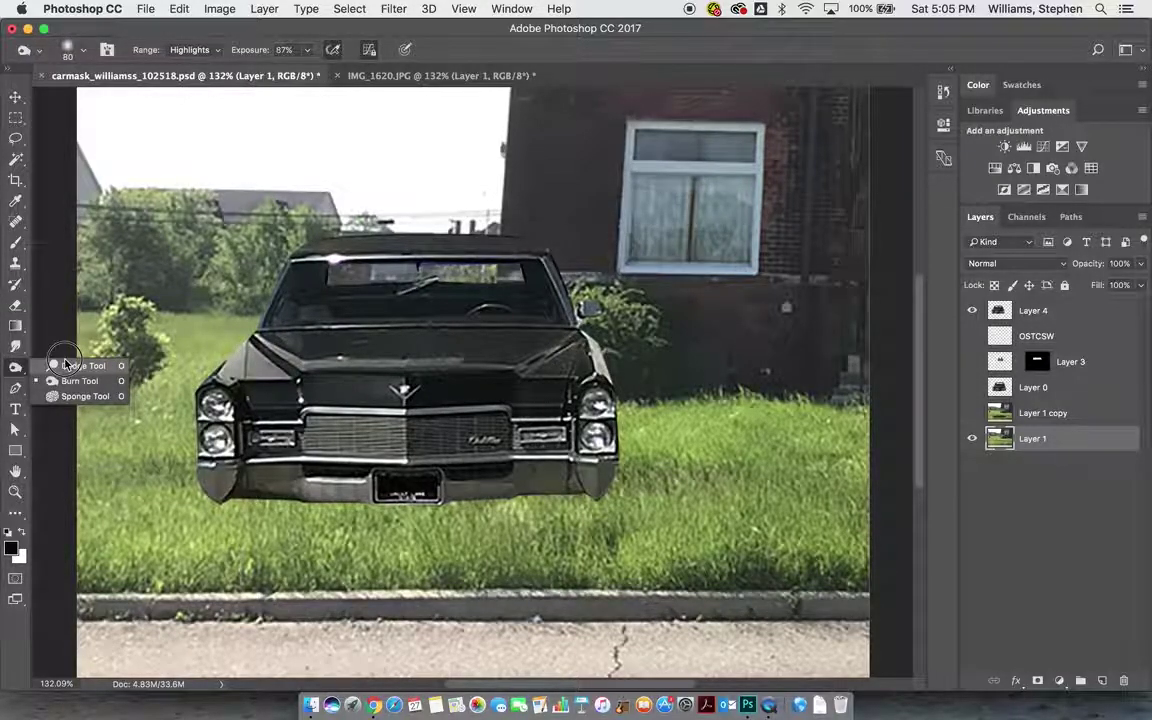
click(65, 363)
click(18, 371)
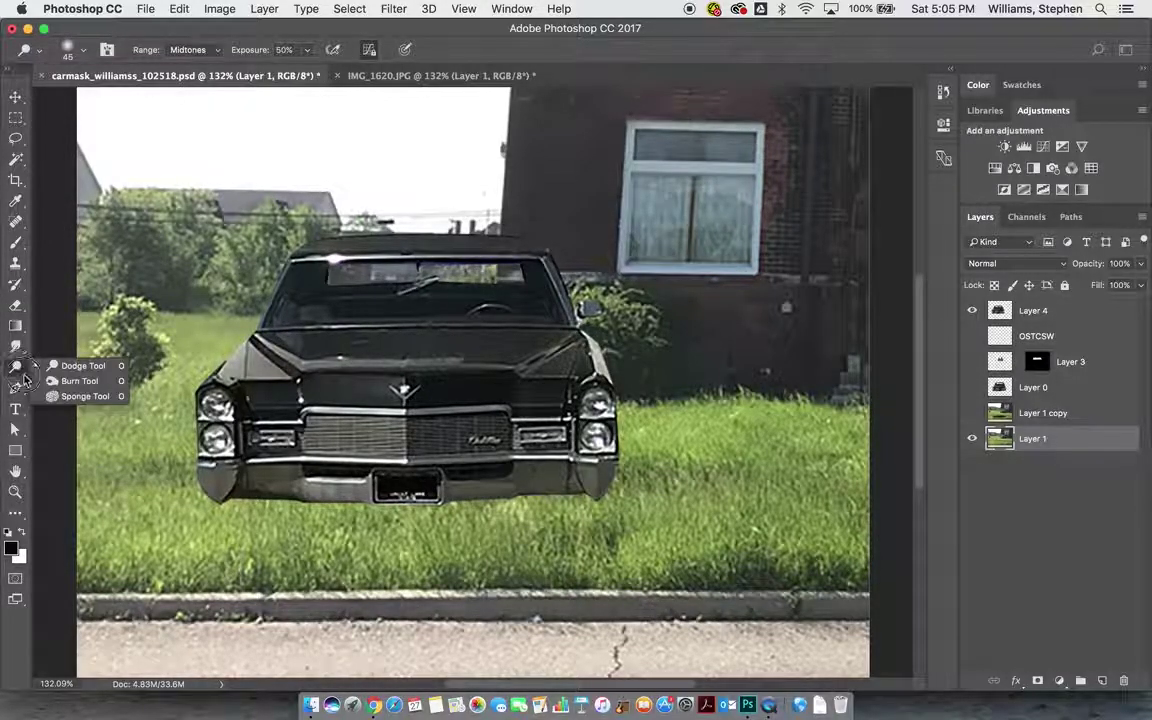
click(46, 380)
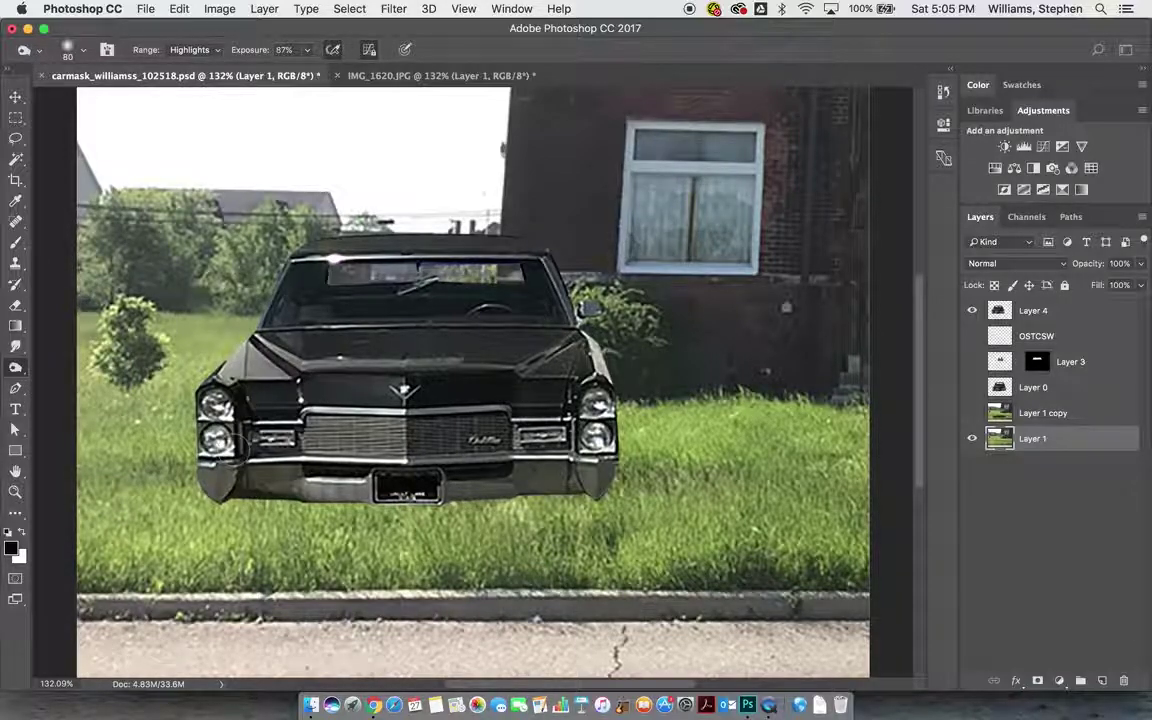
click(217, 55)
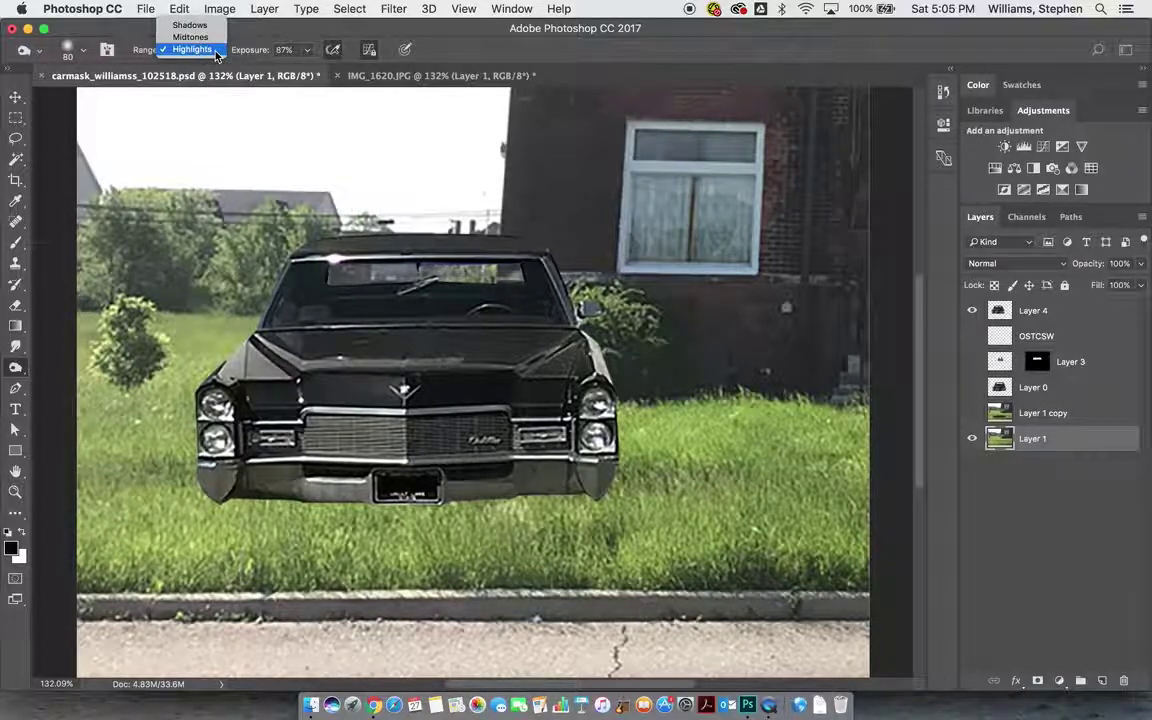
click(190, 22)
click(217, 55)
click(217, 55)
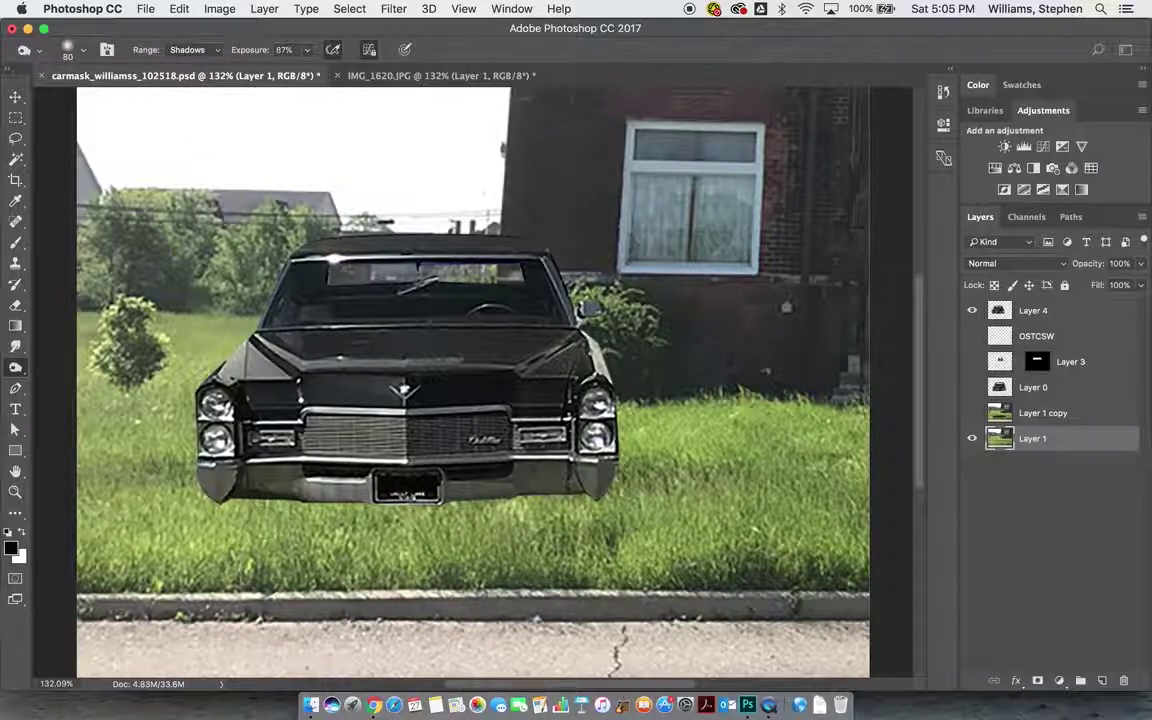
Burn a dark shadow into the Layer 1 grass beneath the car's front bumper, using the Shadows range and the Midtones range
mouse_move(244, 516)
mouse_down()
mouse_move(436, 506)
mouse_move(500, 450)
mouse_move(270, 450)
mouse_move(290, 518)
mouse_move(625, 495)
mouse_move(445, 485)
mouse_move(265, 515)
mouse_up()
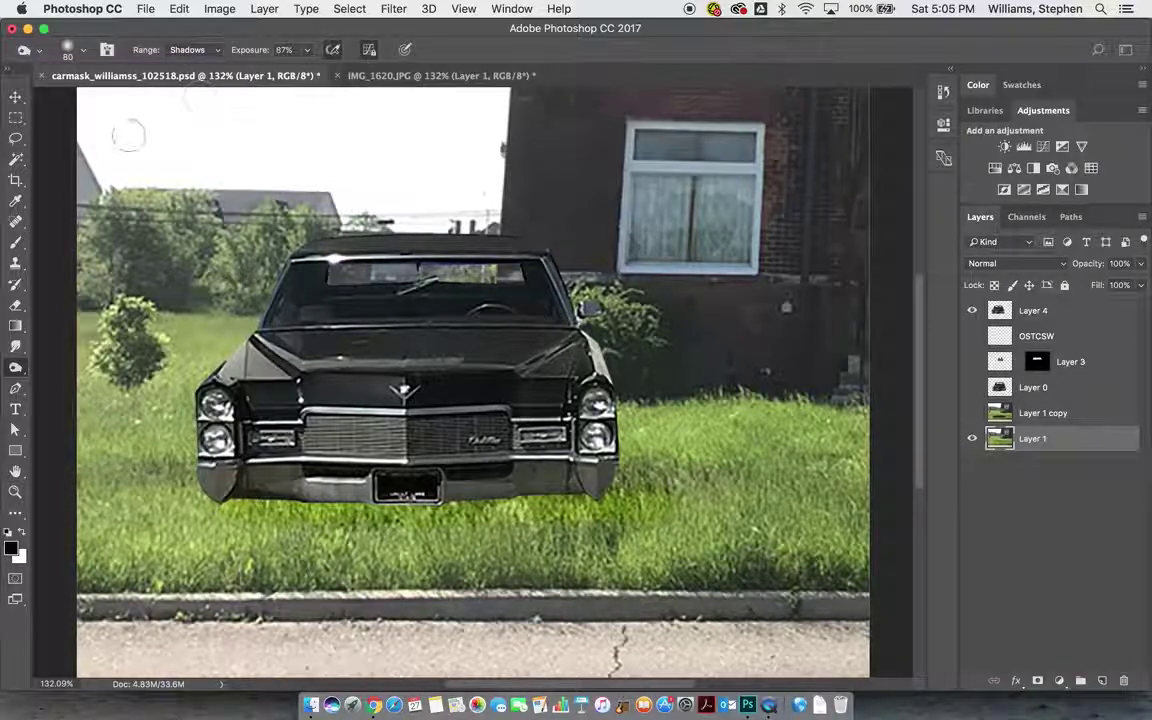
mouse_move(253, 498)
mouse_down()
mouse_move(278, 516)
mouse_move(314, 510)
mouse_move(294, 514)
mouse_move(275, 499)
mouse_move(318, 497)
mouse_move(317, 509)
mouse_move(465, 495)
mouse_move(511, 510)
mouse_up()
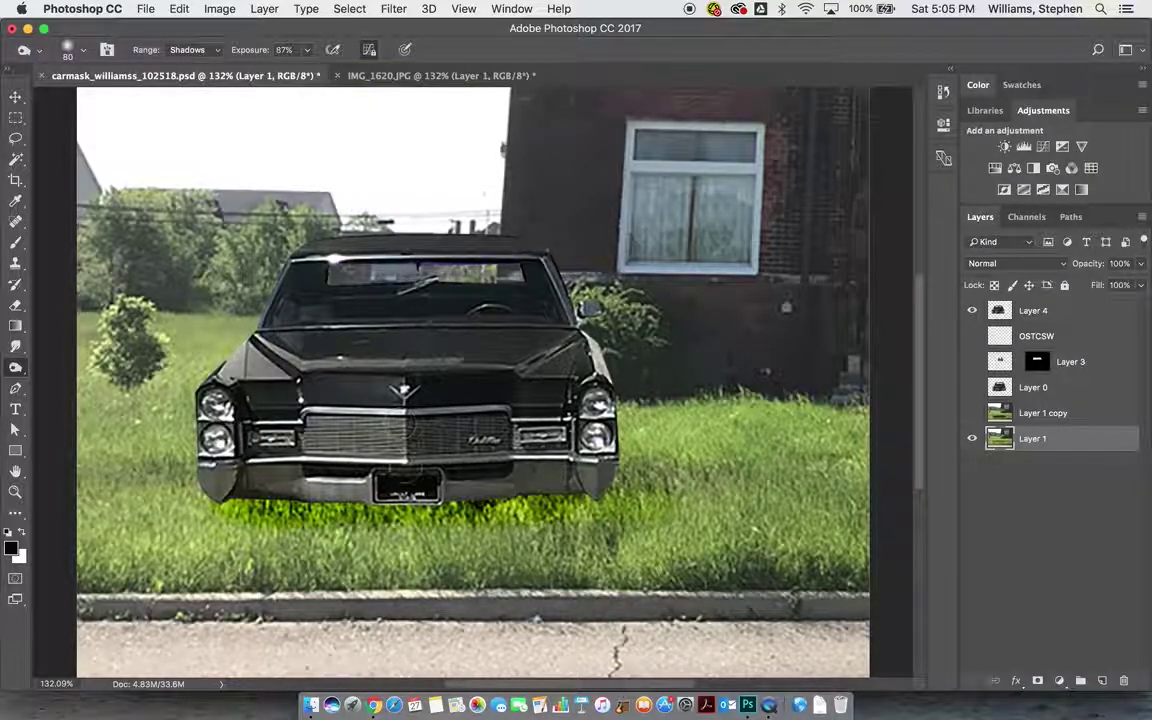
mouse_move(311, 509)
mouse_down()
mouse_move(229, 509)
mouse_move(583, 507)
mouse_up()
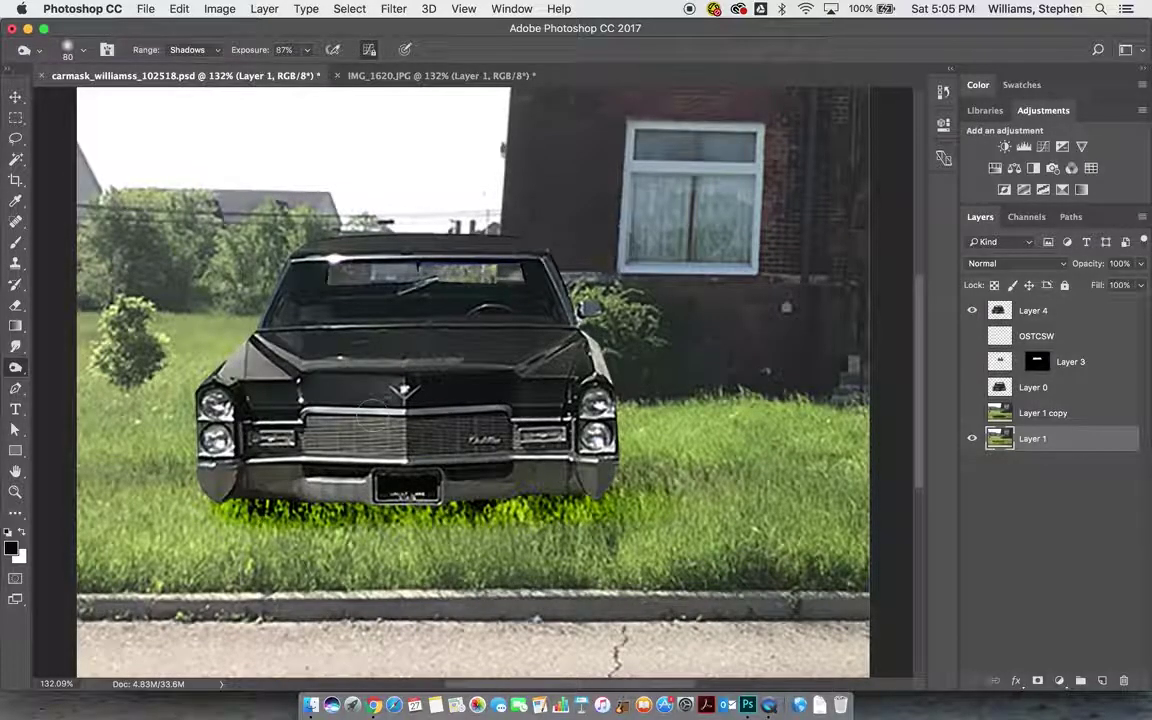
click(190, 49)
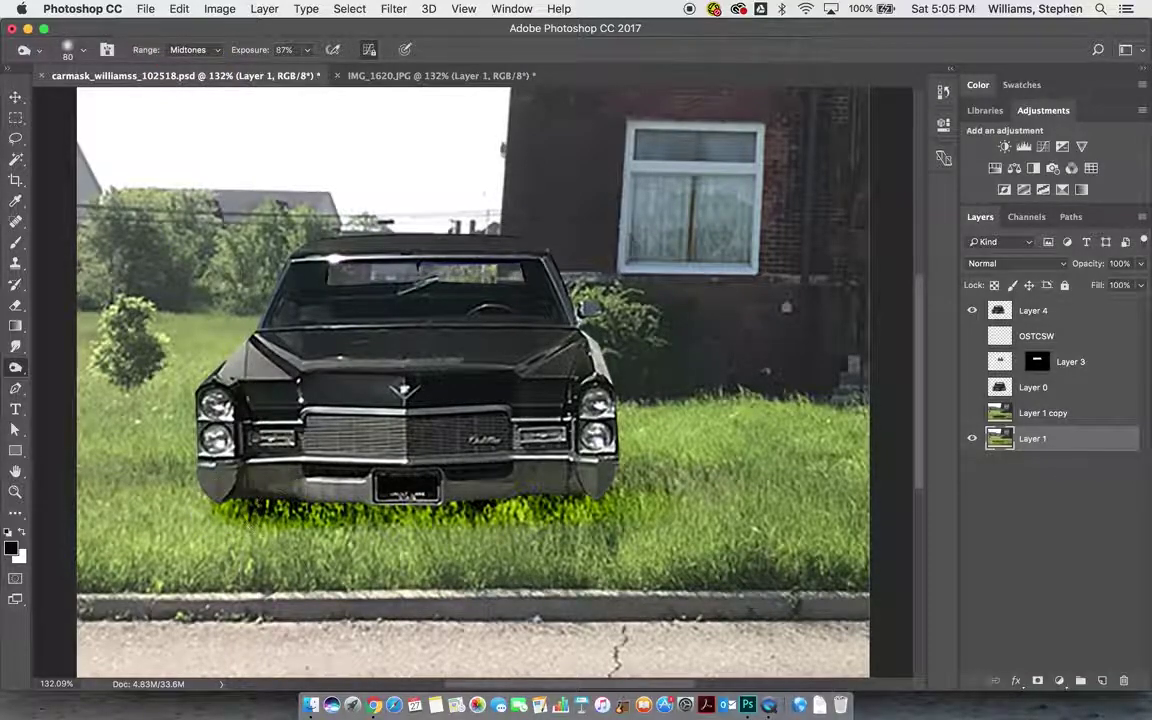
mouse_move(231, 510)
mouse_down()
mouse_move(548, 512)
mouse_move(518, 497)
mouse_move(587, 505)
mouse_move(479, 491)
mouse_move(281, 492)
mouse_move(460, 505)
mouse_move(588, 487)
mouse_move(548, 473)
mouse_move(607, 502)
mouse_move(598, 483)
mouse_move(607, 487)
mouse_move(610, 469)
mouse_move(612, 489)
mouse_move(568, 509)
mouse_move(578, 507)
mouse_move(445, 495)
mouse_move(580, 507)
mouse_move(235, 497)
mouse_move(554, 490)
mouse_up()
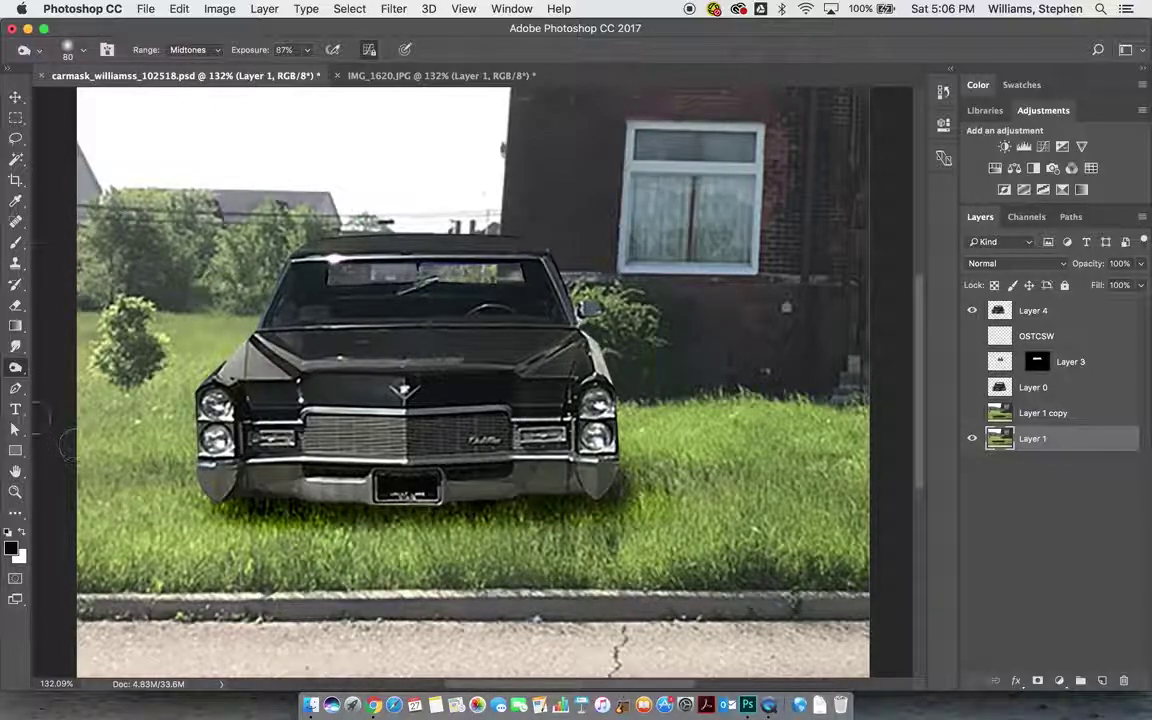
Start a Pen path inside the car's windshield, placing points along the top edge and down to the lower corner on the steering-wheel side
click(16, 392)
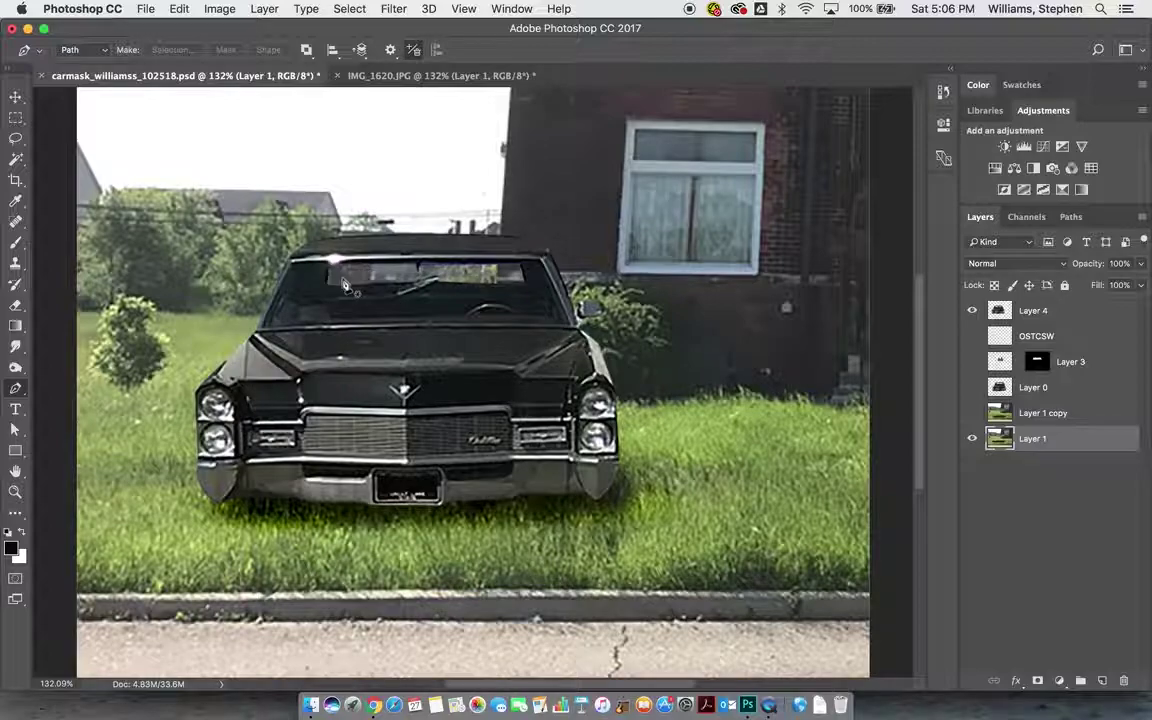
key(super+equal)
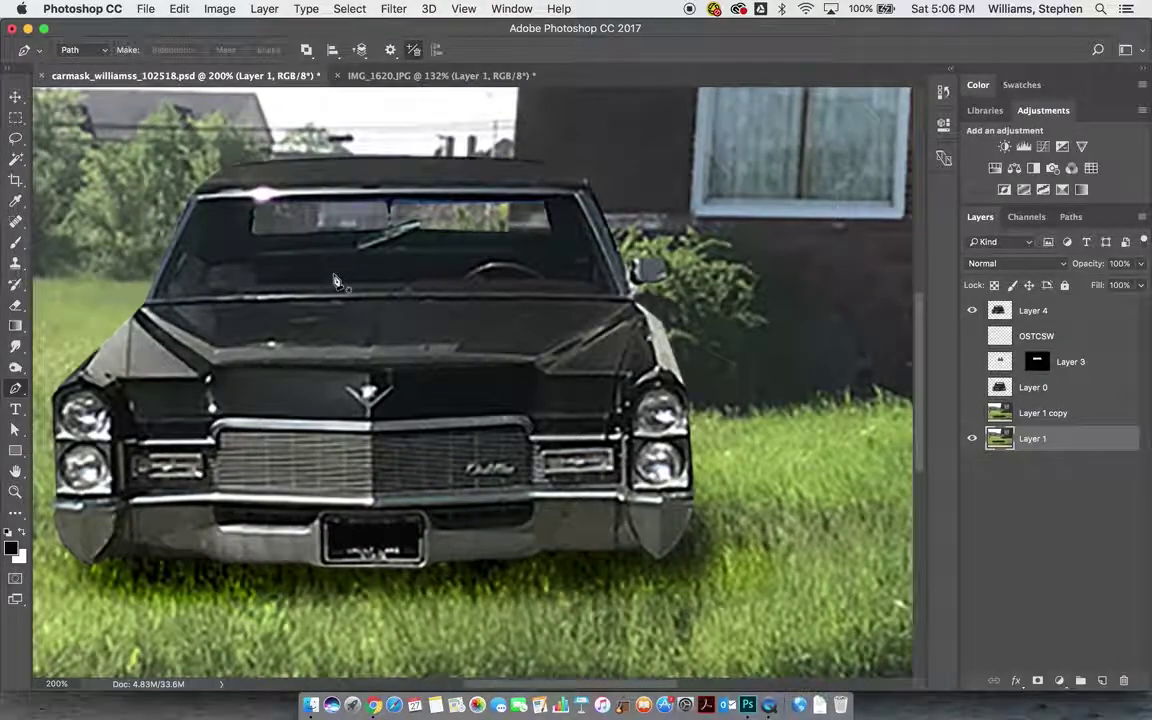
click(204, 209)
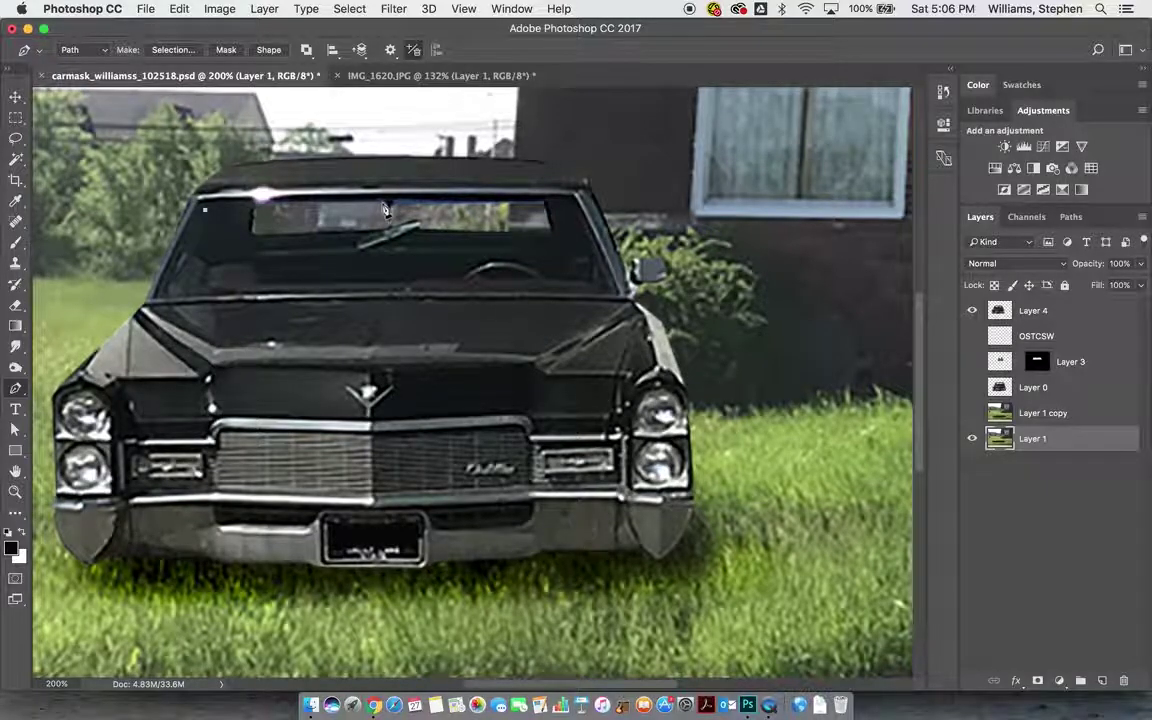
drag(385, 207, 405, 211)
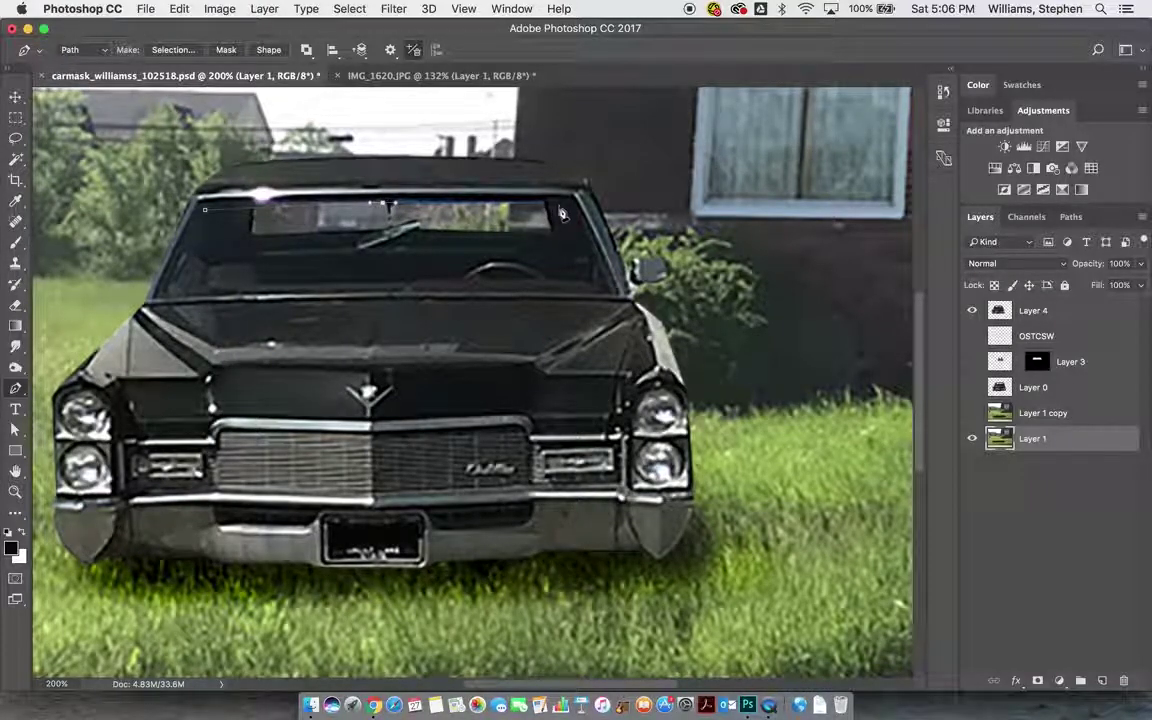
mouse_move(566, 207)
mouse_down()
mouse_move(578, 215)
mouse_move(569, 203)
mouse_up()
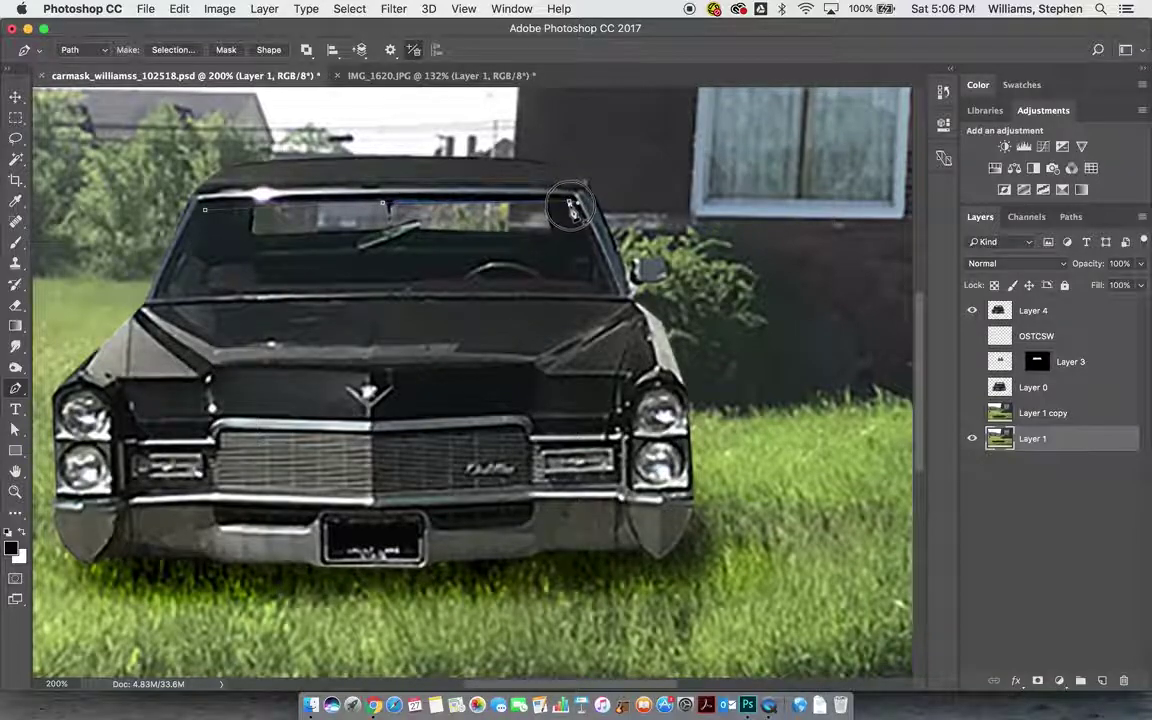
click(602, 282)
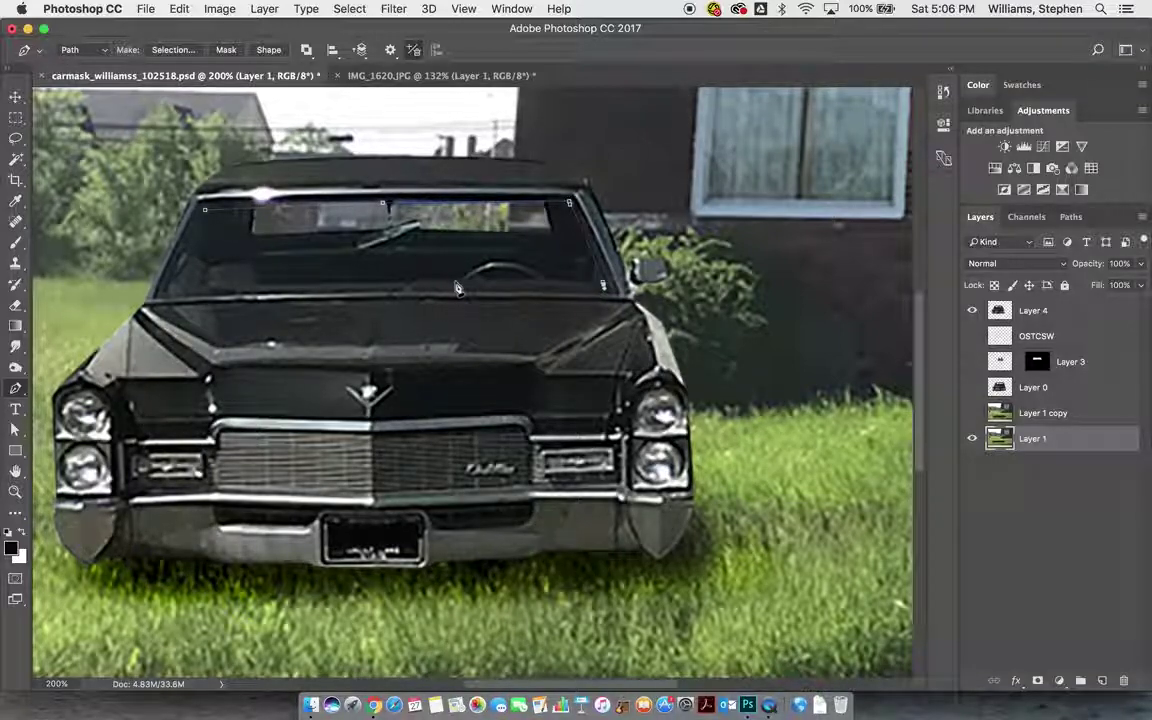
Continue the windshield path along the bottom edge with a curved middle point and close it at the starting corner
drag(385, 286, 326, 289)
alt+click(384, 286)
key(super+z)
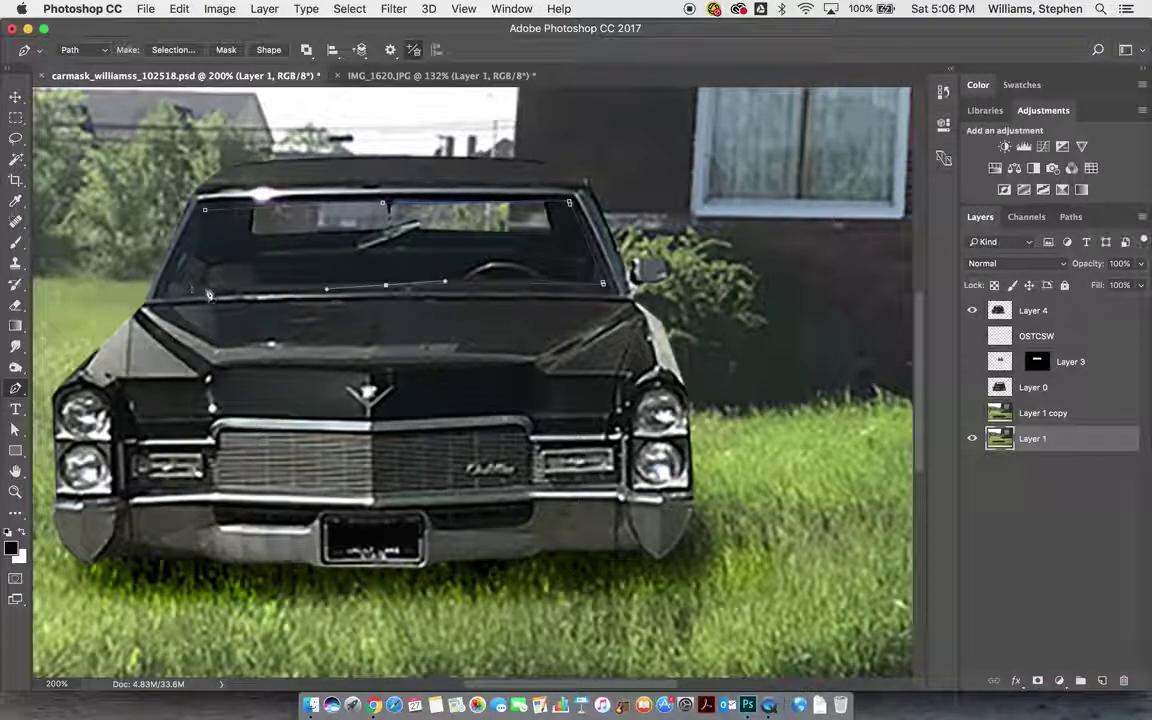
drag(197, 289, 178, 290)
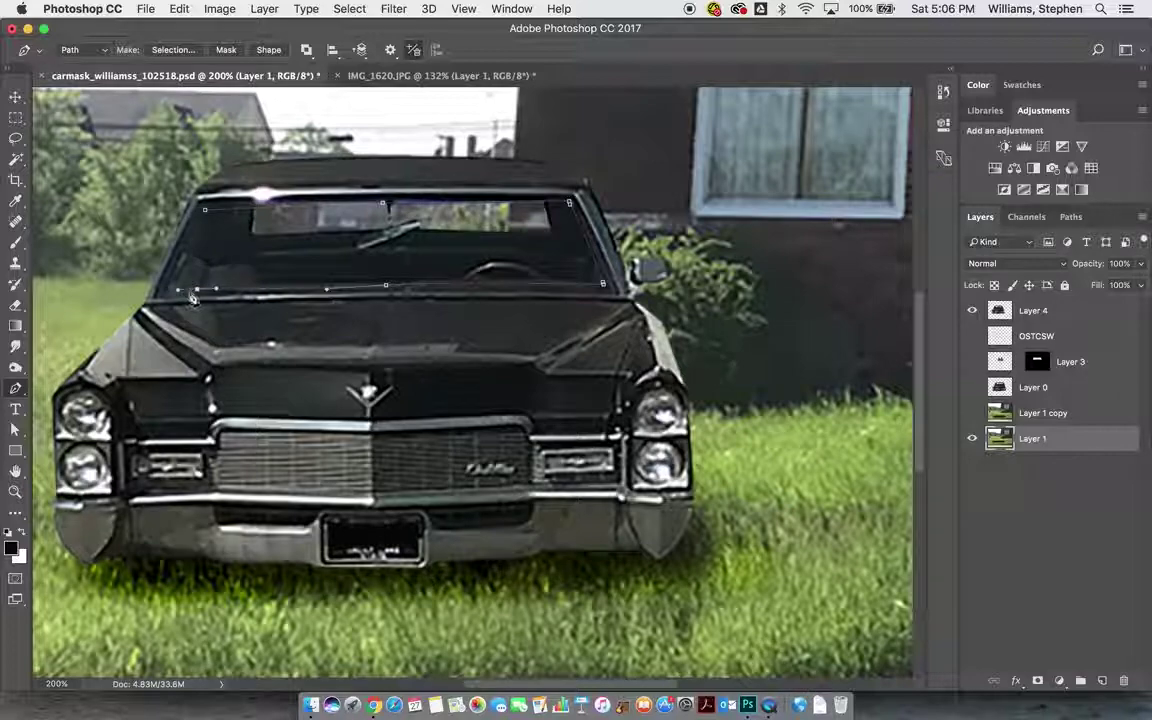
click(170, 290)
drag(205, 212, 220, 195)
drag(386, 289, 386, 285)
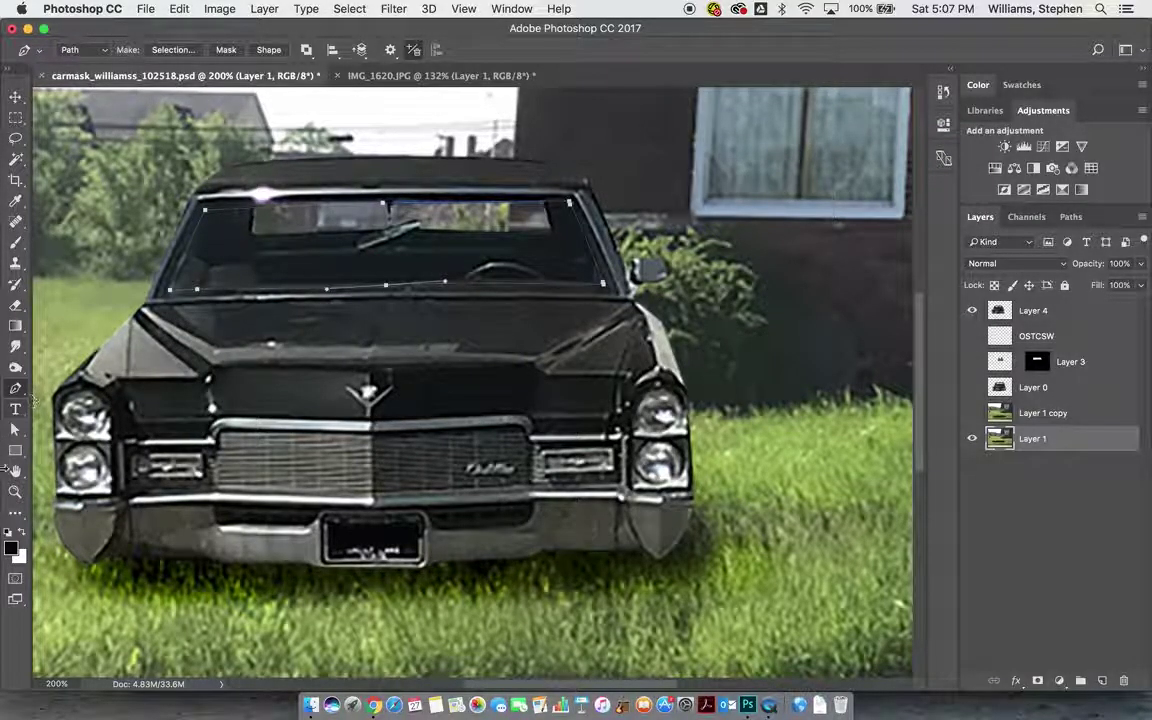
Refine the windshield path with the Direct Selection tool, raising the middle anchor of its bottom edge and adjusting the curve
click(15, 430)
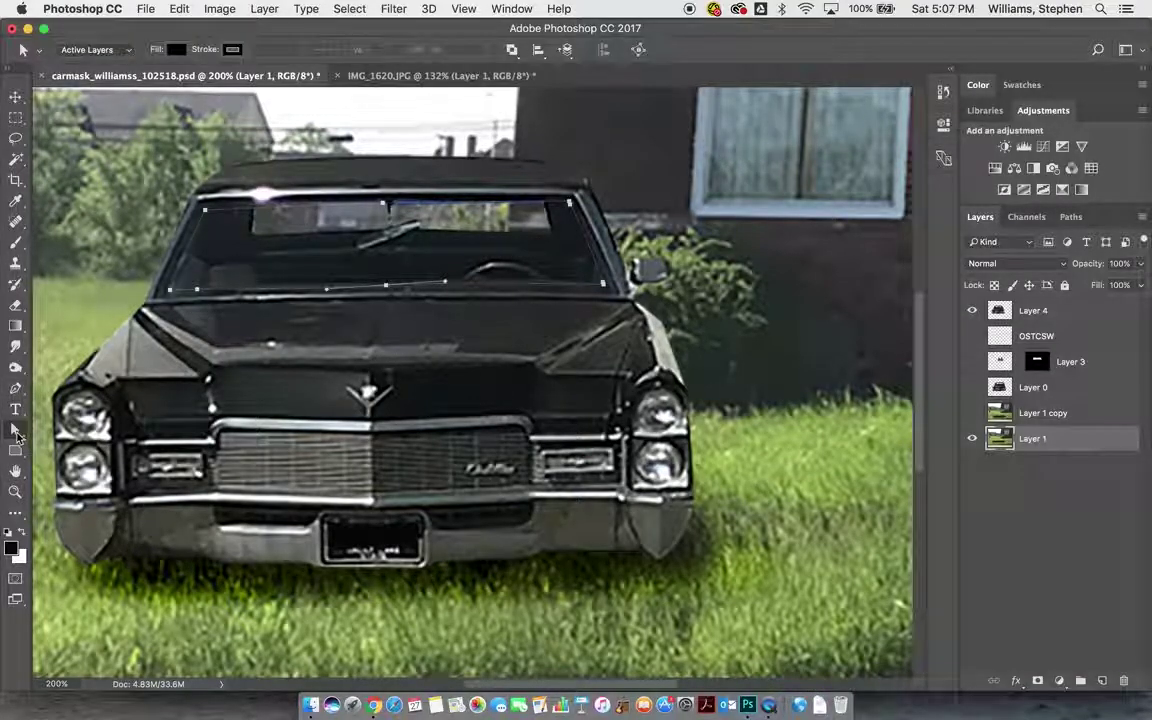
click(18, 433)
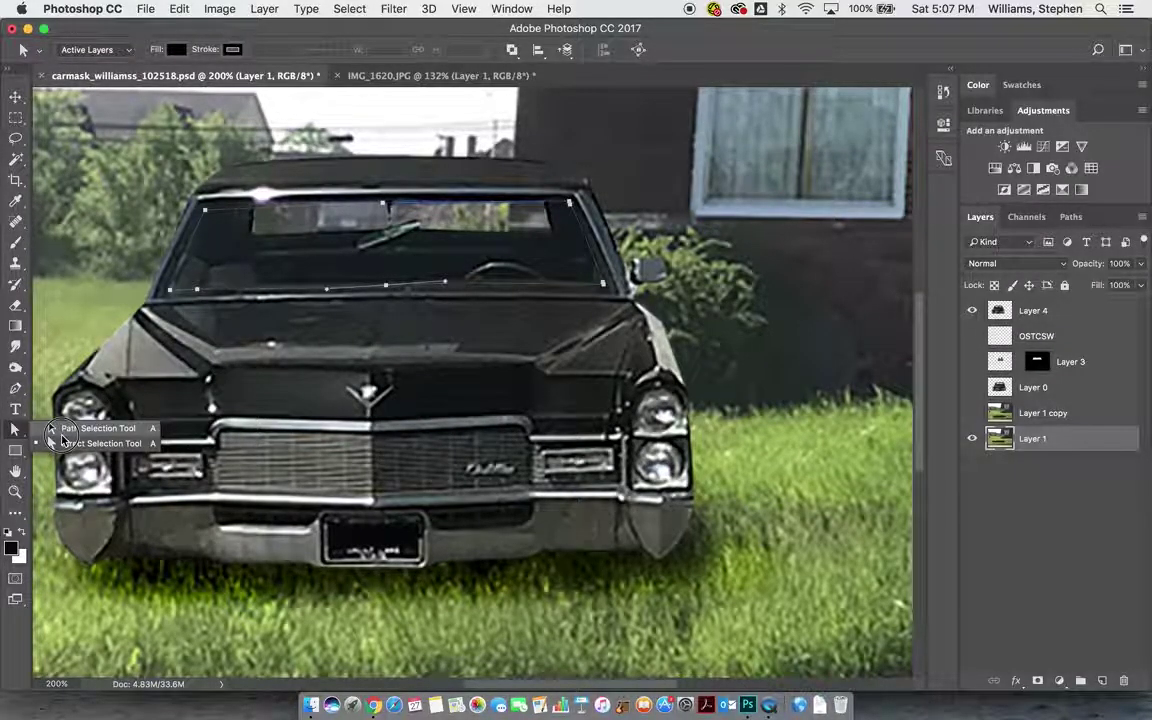
click(62, 446)
drag(387, 287, 386, 285)
click(388, 315)
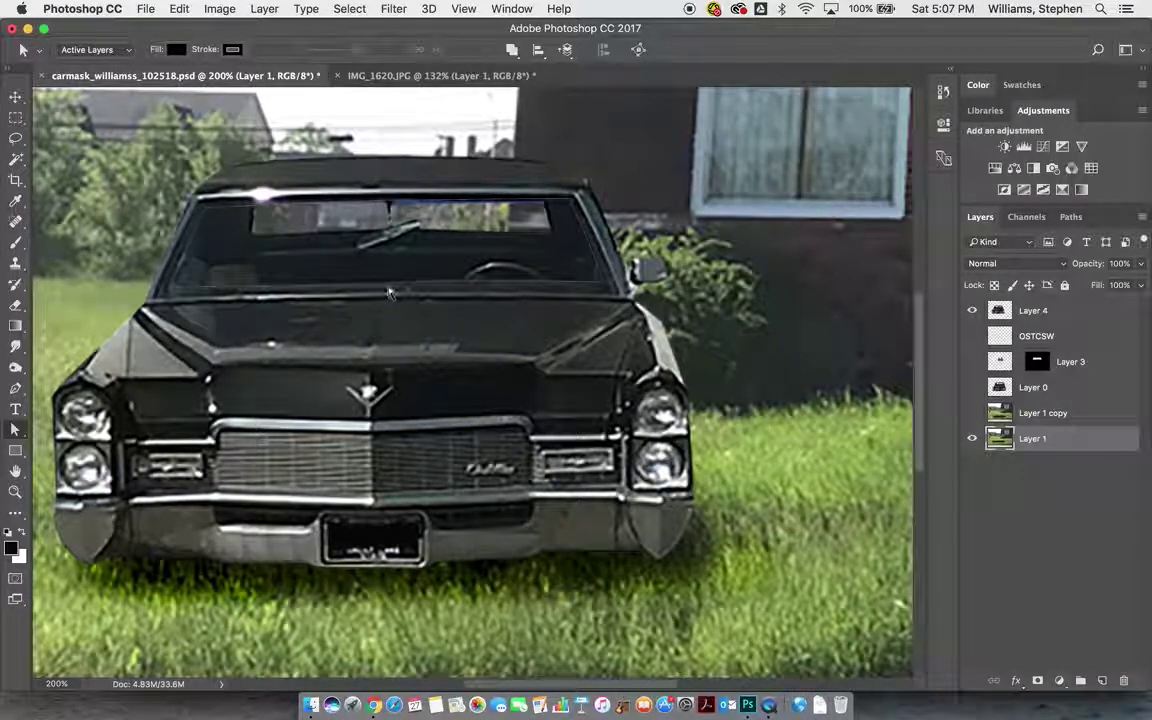
click(387, 286)
drag(387, 286, 458, 278)
click(389, 284)
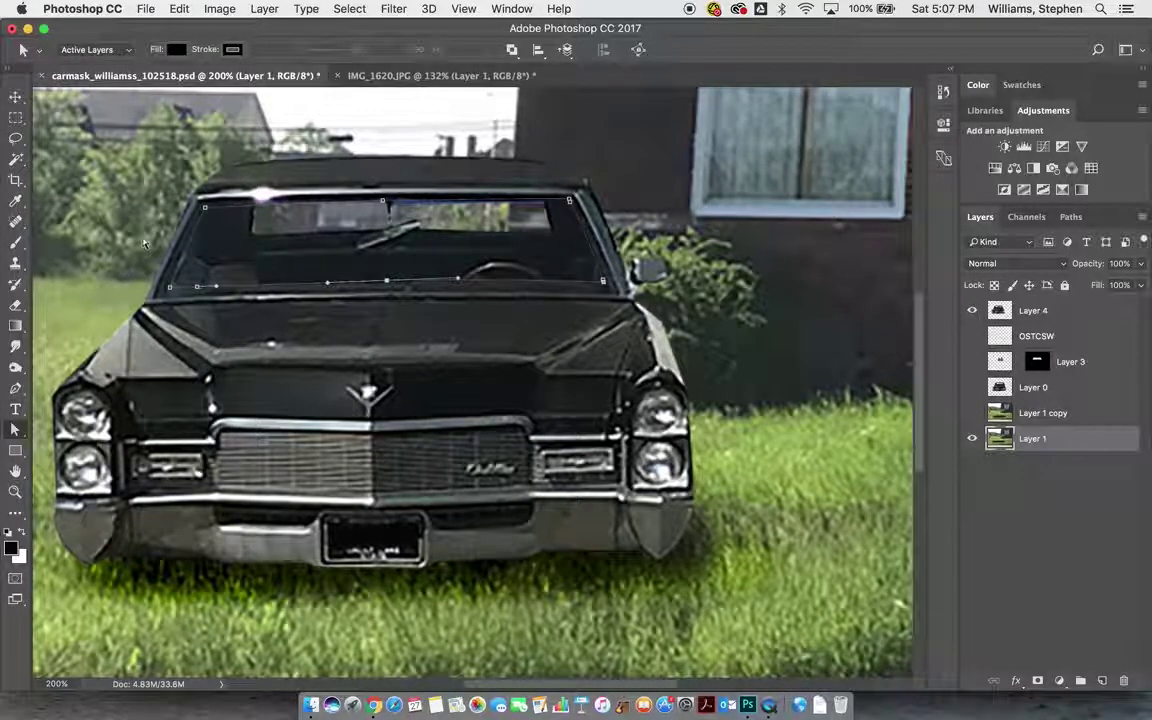
Save the Work Path of the windshield under the name "window"
click(1071, 217)
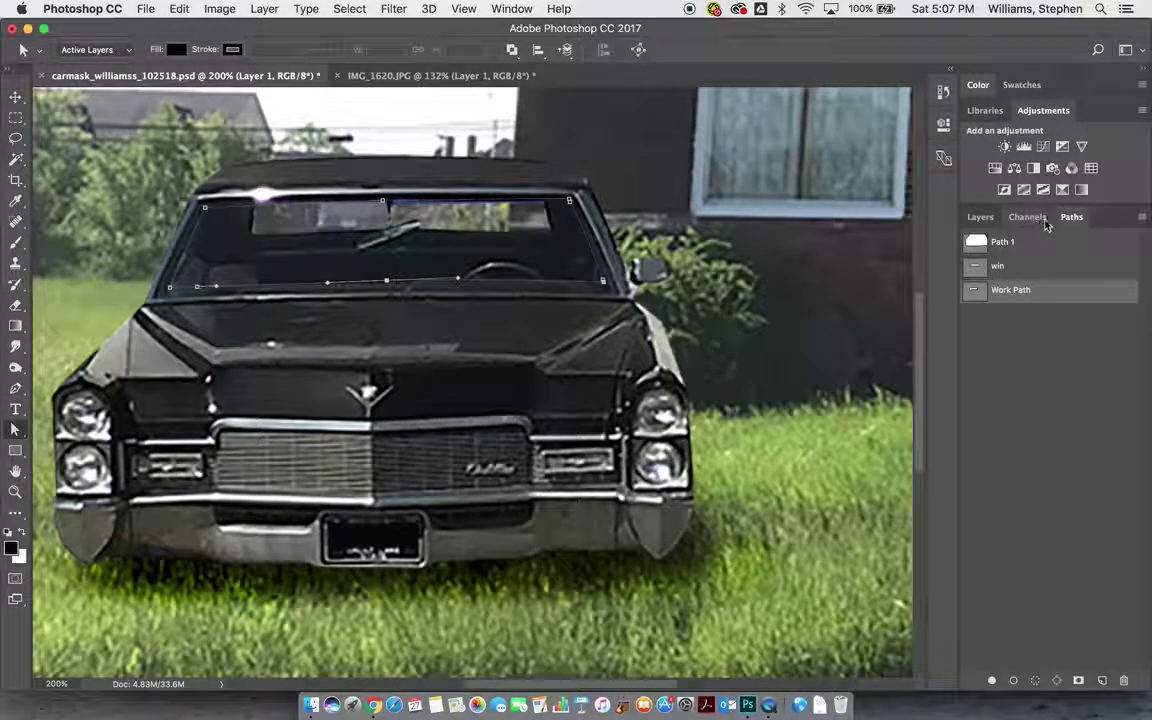
click(495, 12)
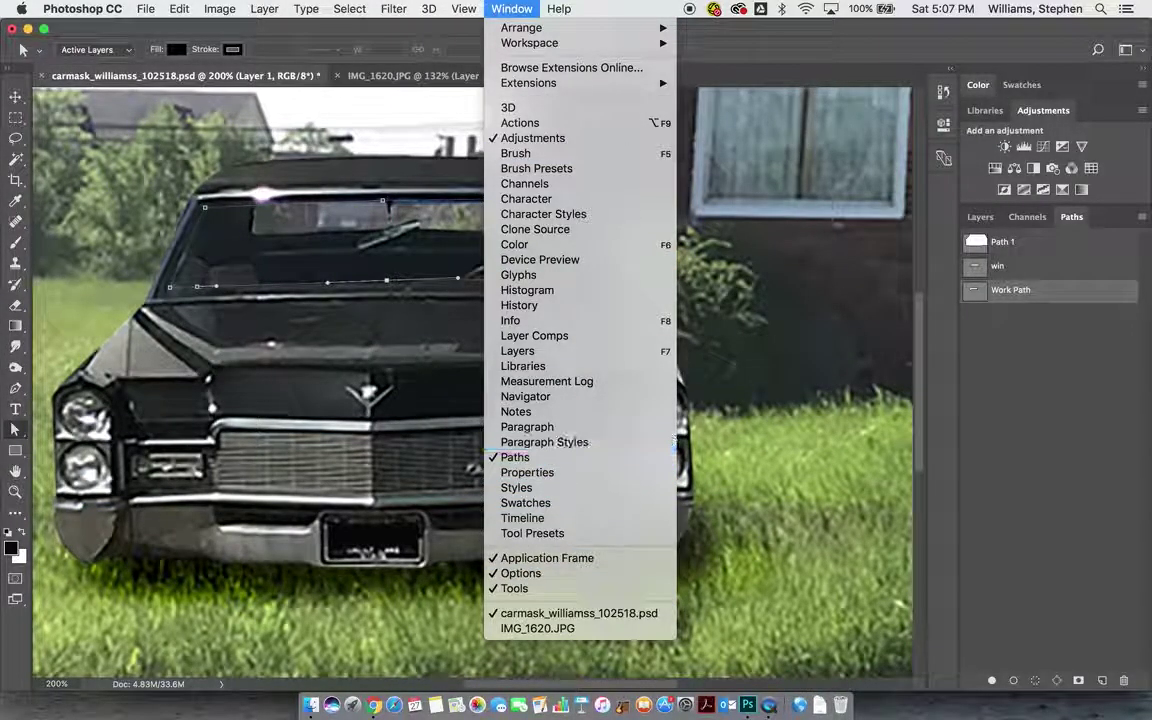
click(1049, 353)
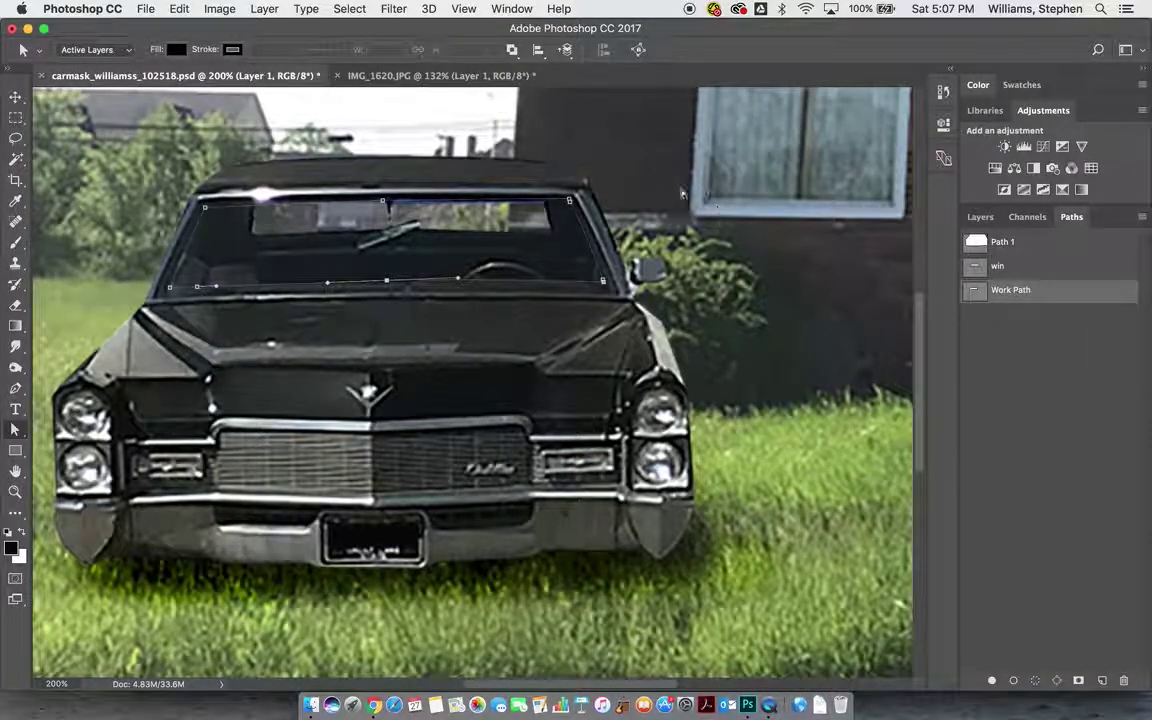
double_click(1010, 291)
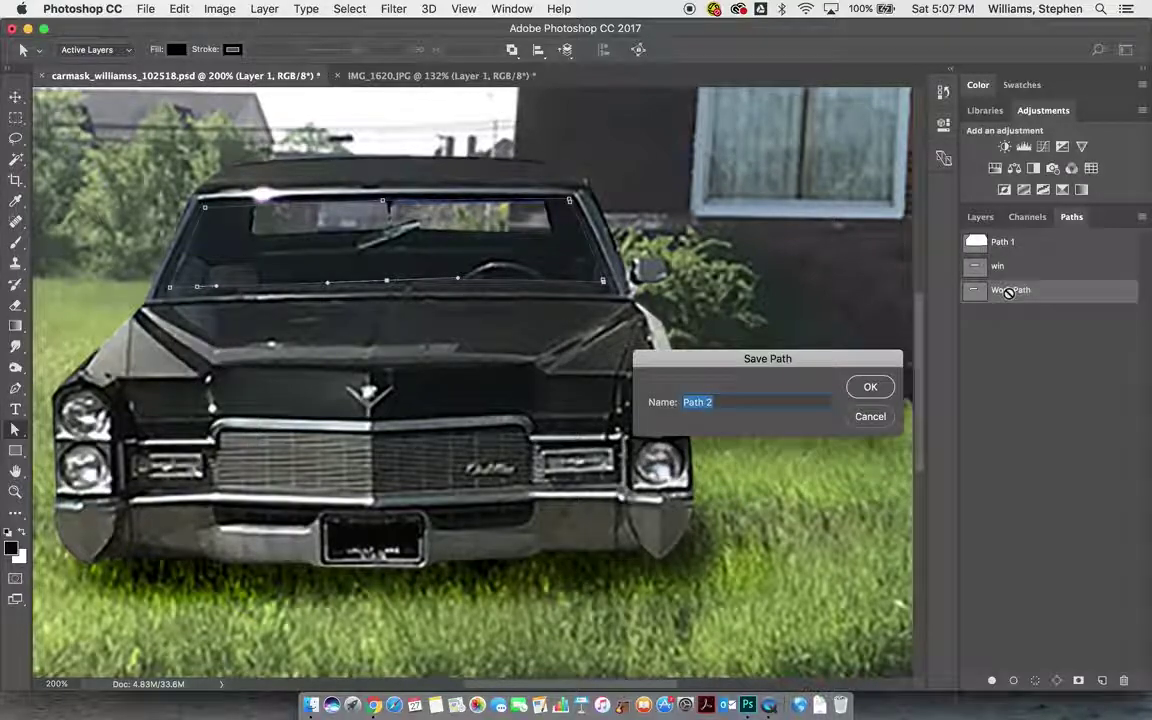
text(window)
key(Return)
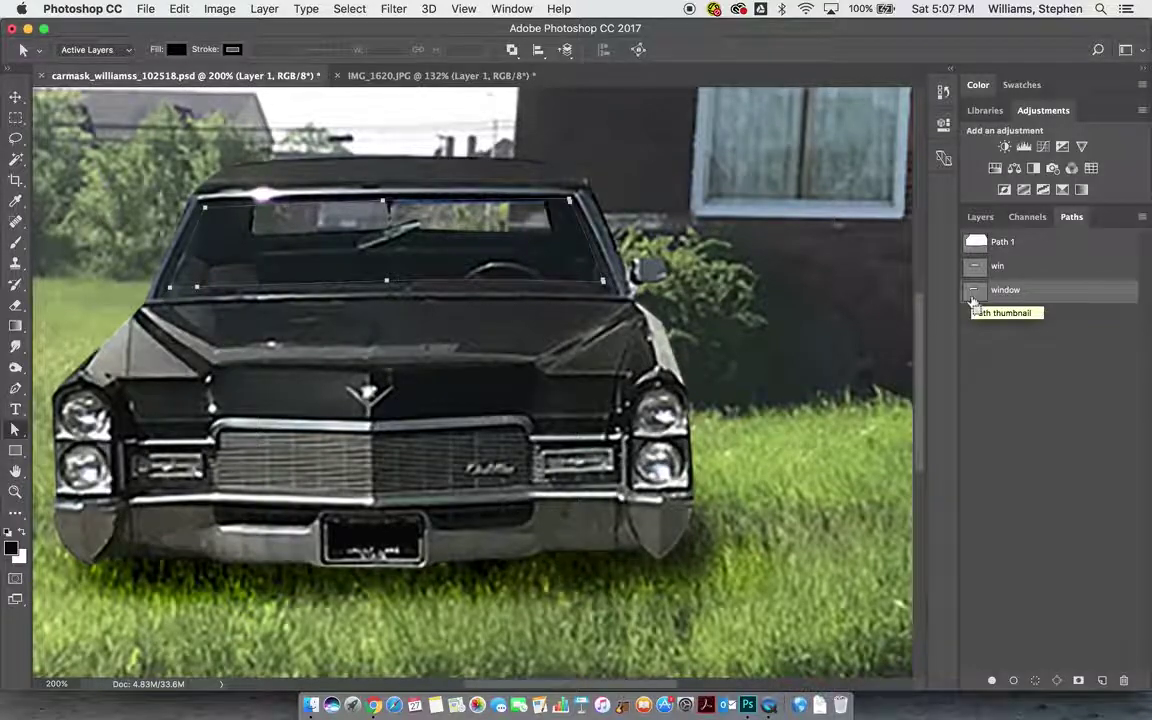
Convert the window path into a new anti-aliased selection with a feather radius of 0 pixels
super+click(977, 292)
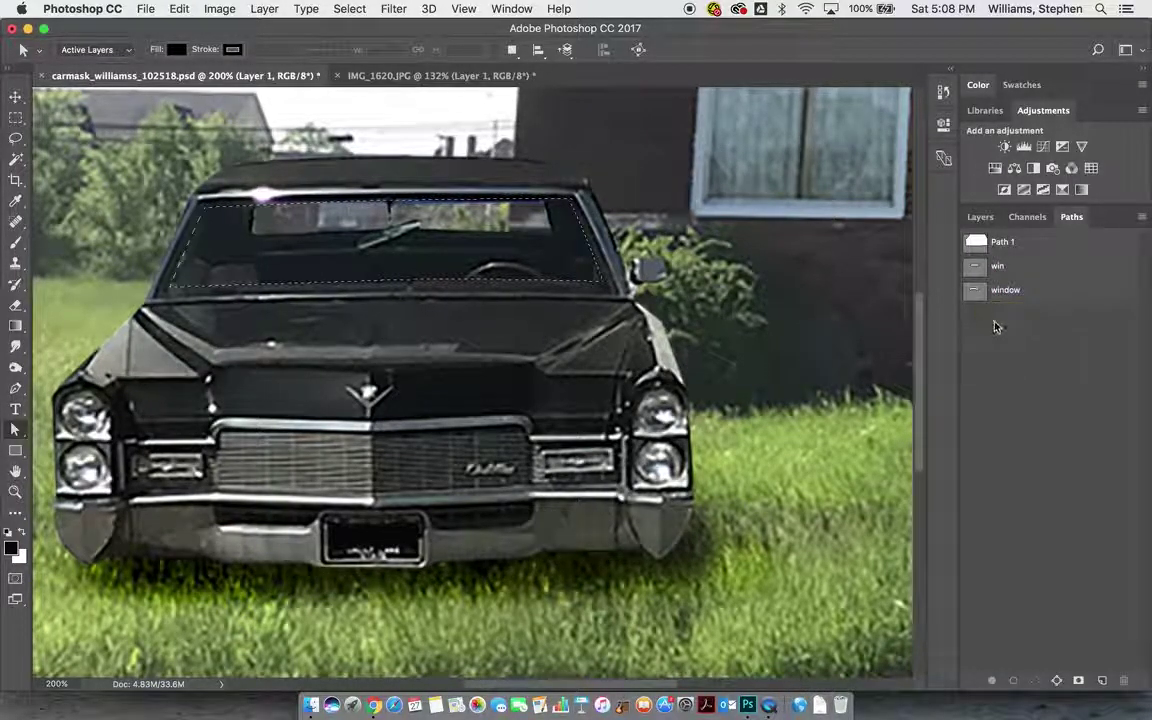
key(super+d)
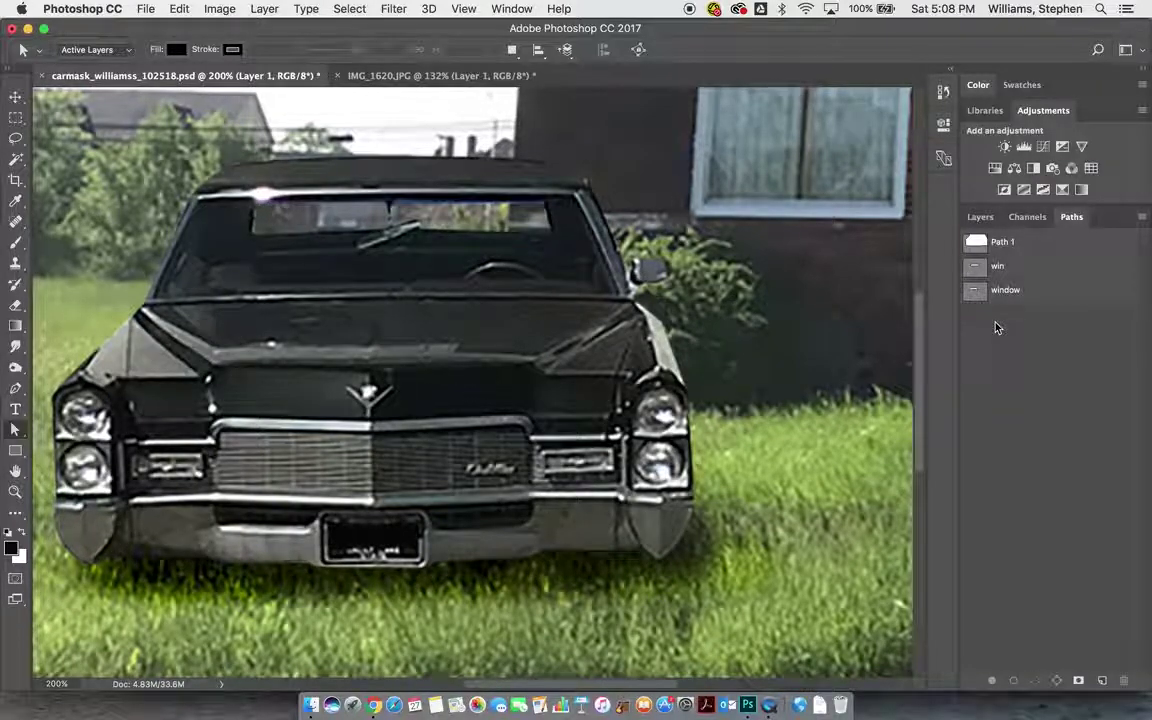
click(1013, 291)
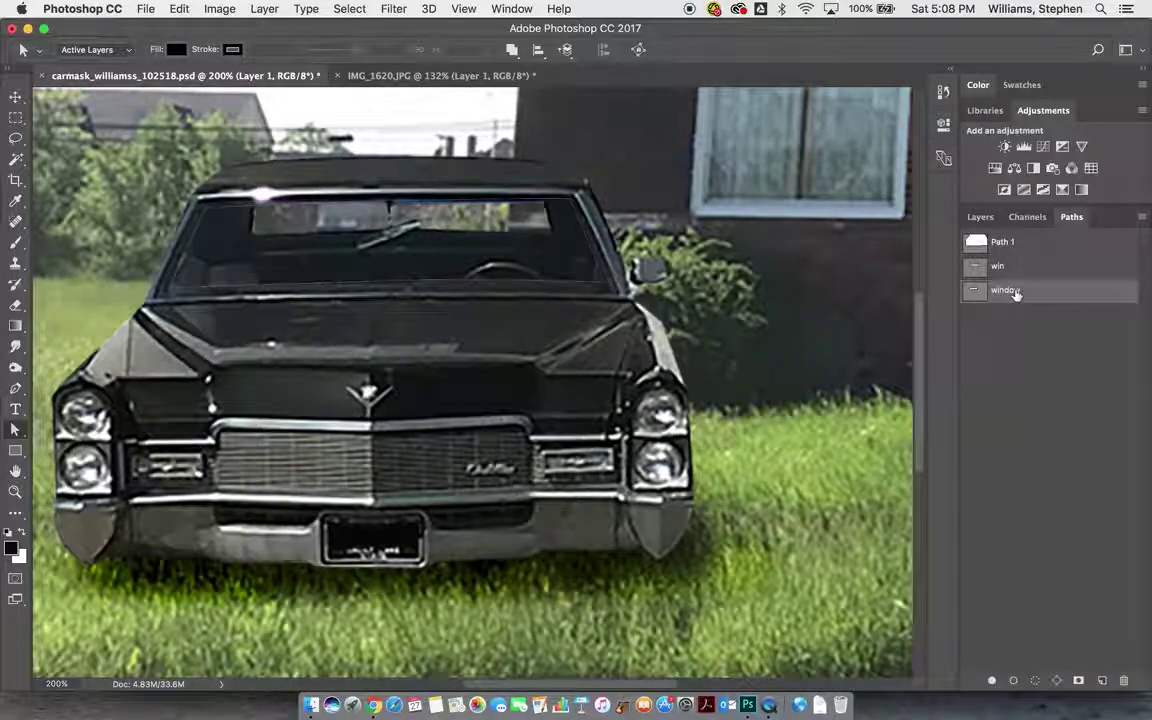
click(602, 286)
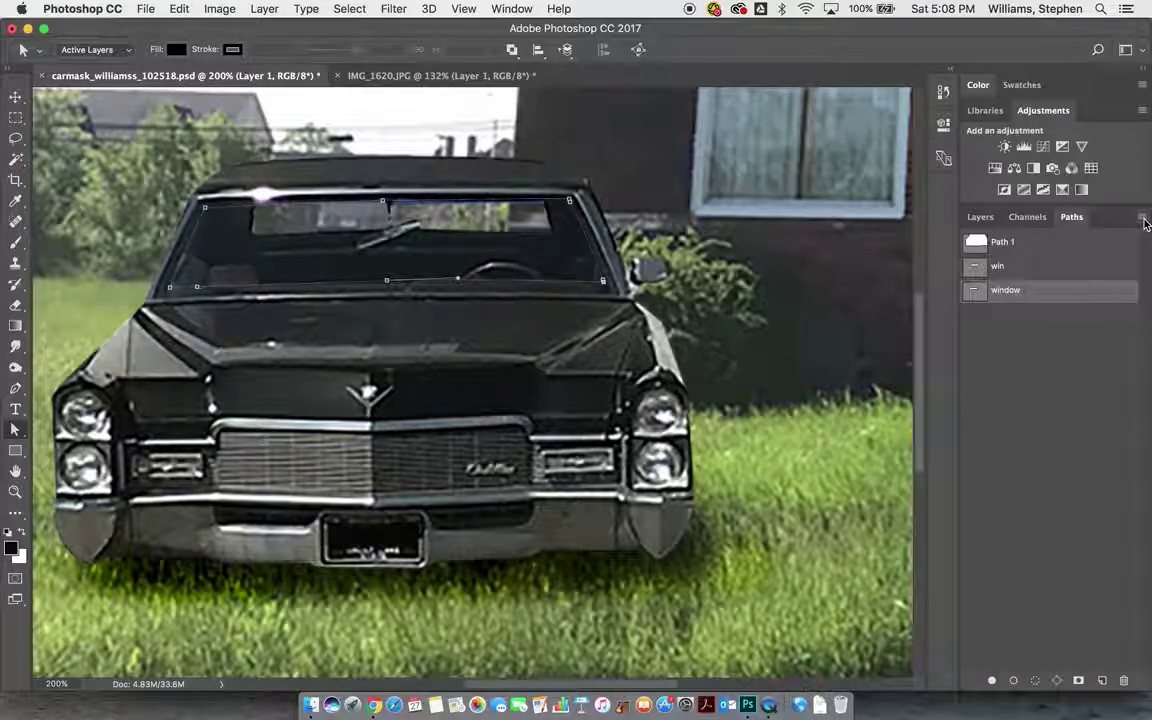
click(1143, 218)
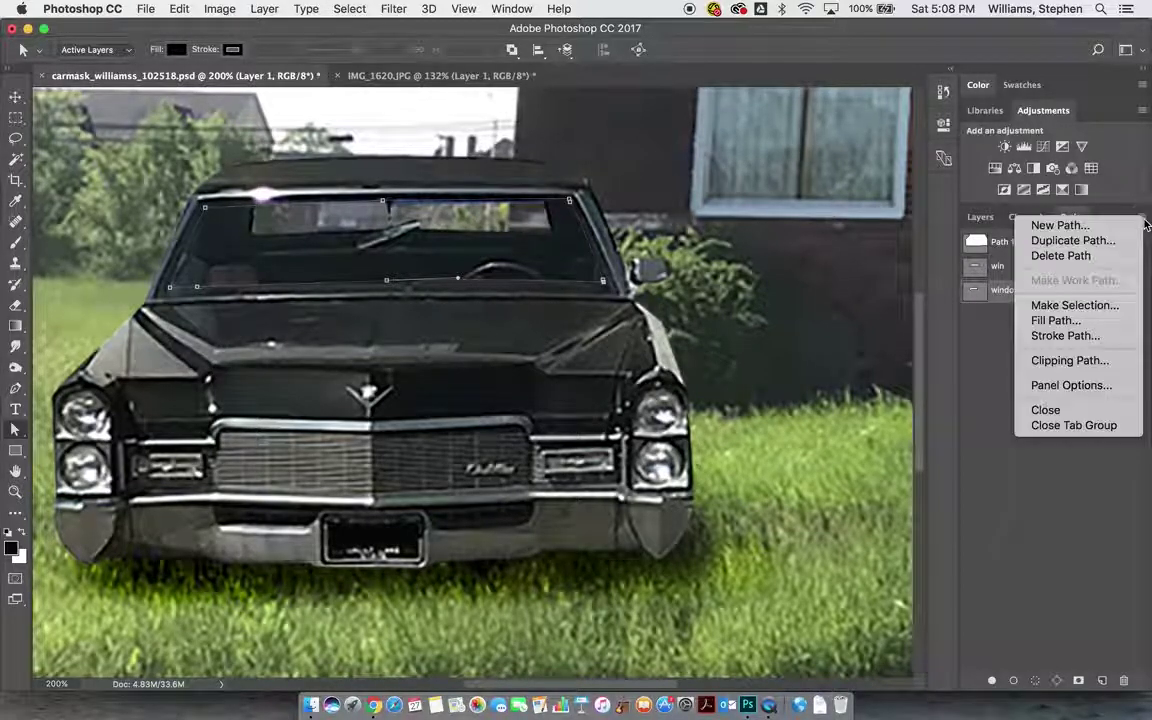
click(1085, 307)
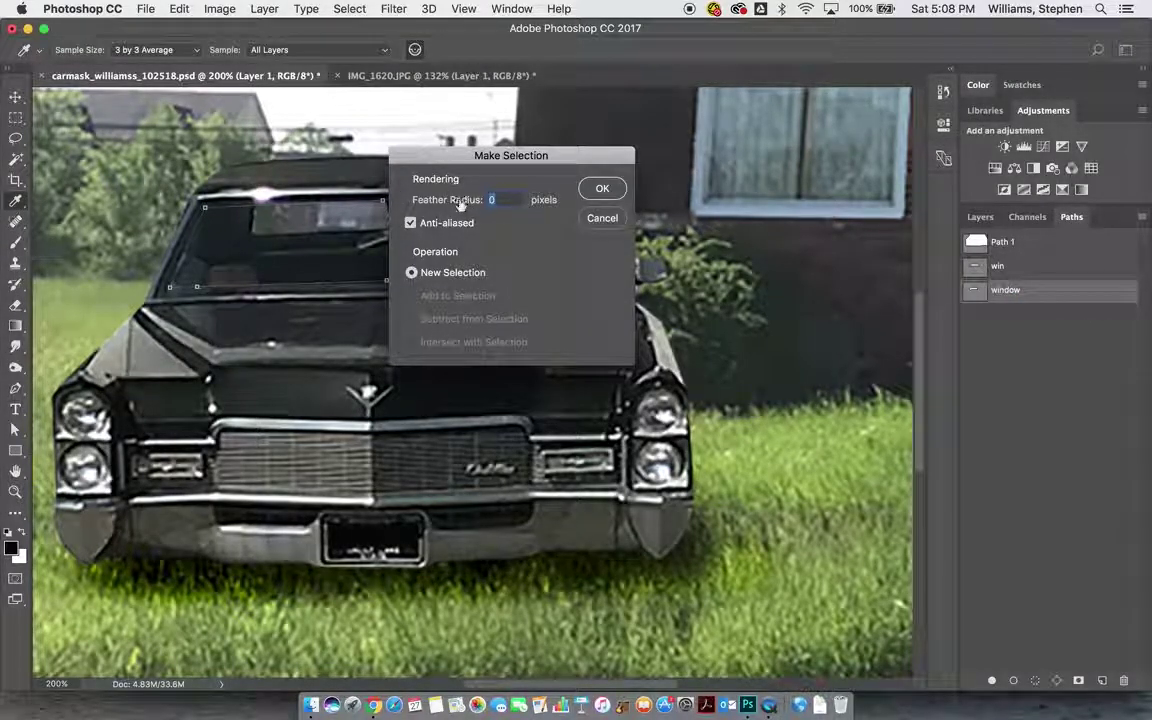
click(600, 188)
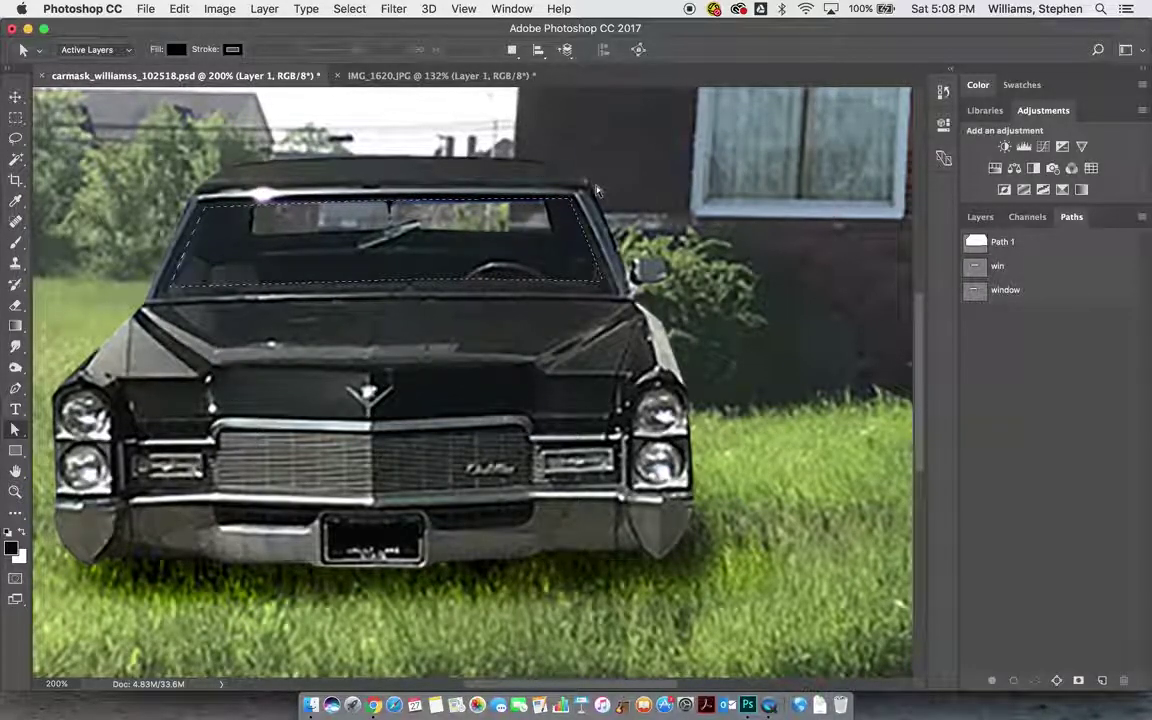
Save the windshield selection as a new channel named "window" in the current document
click(348, 12)
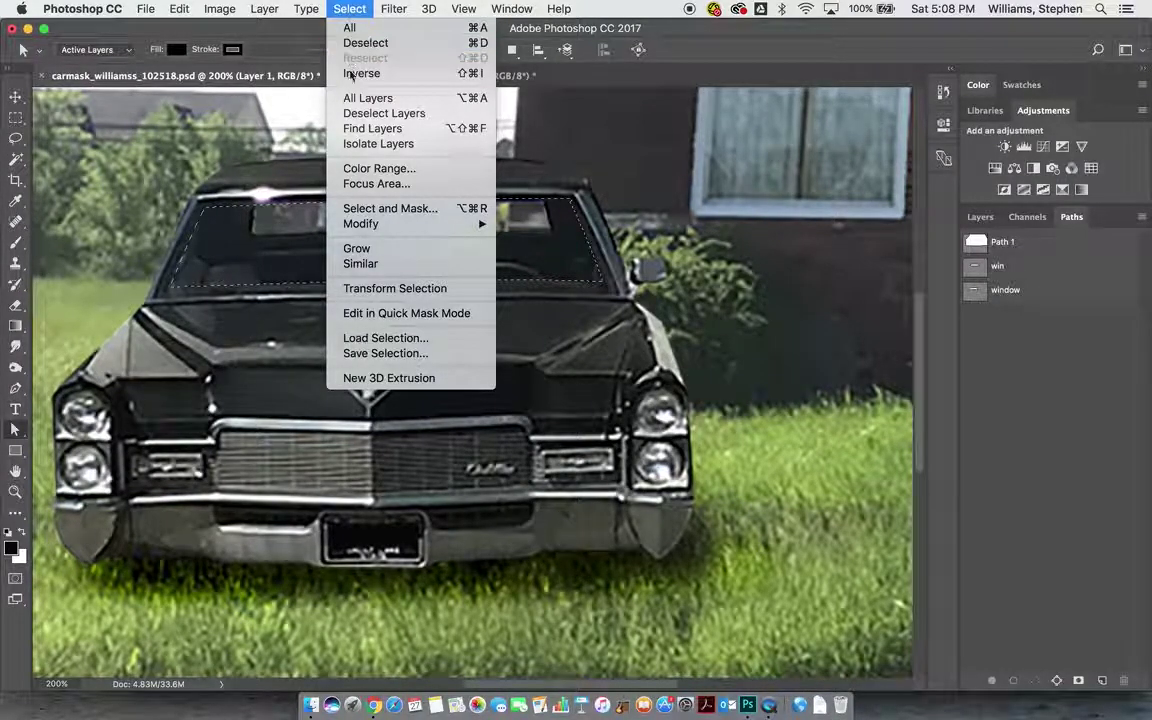
click(377, 354)
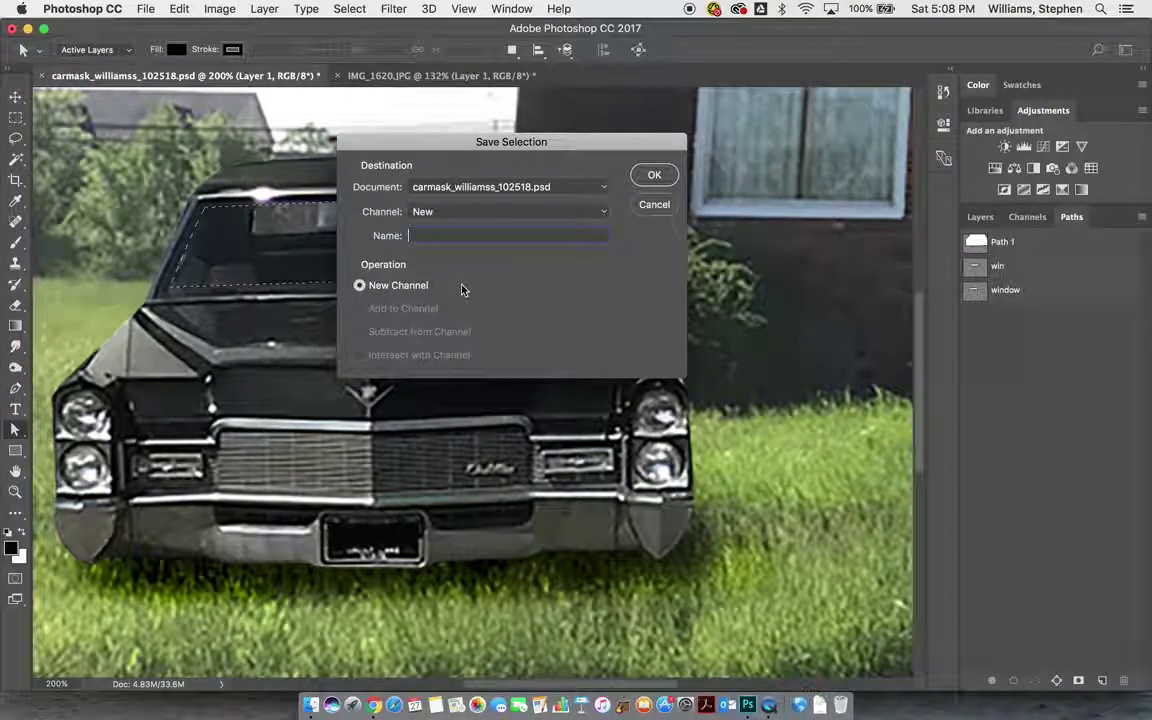
click(531, 213)
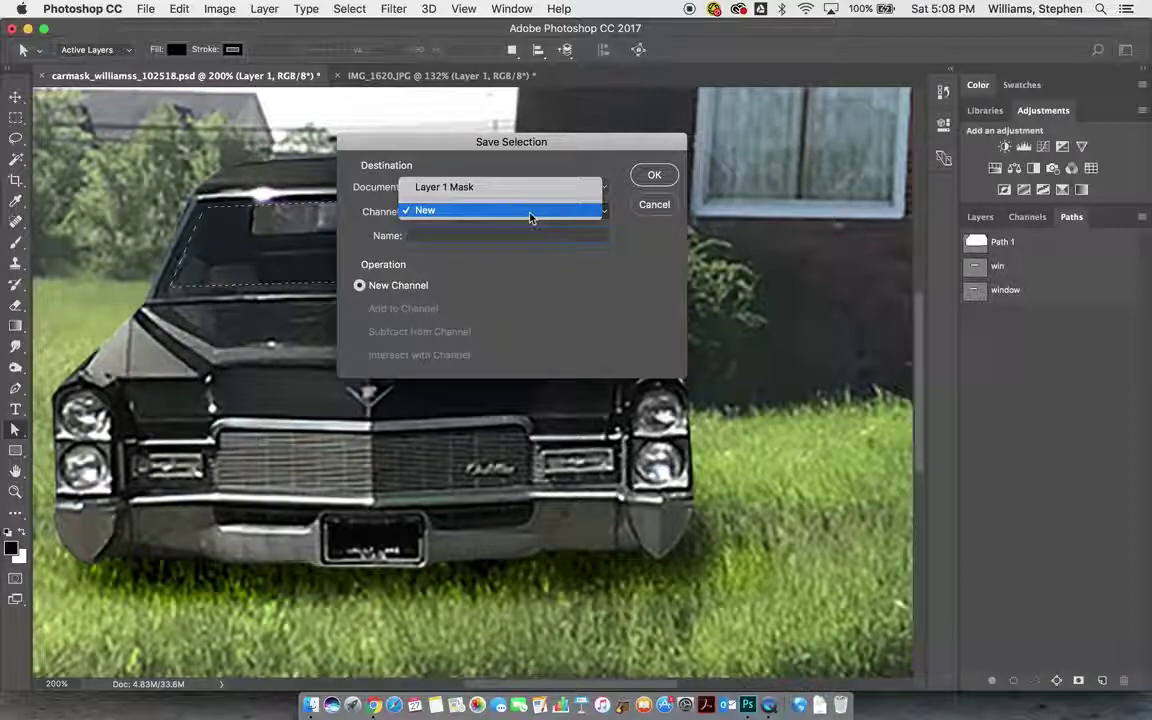
click(531, 213)
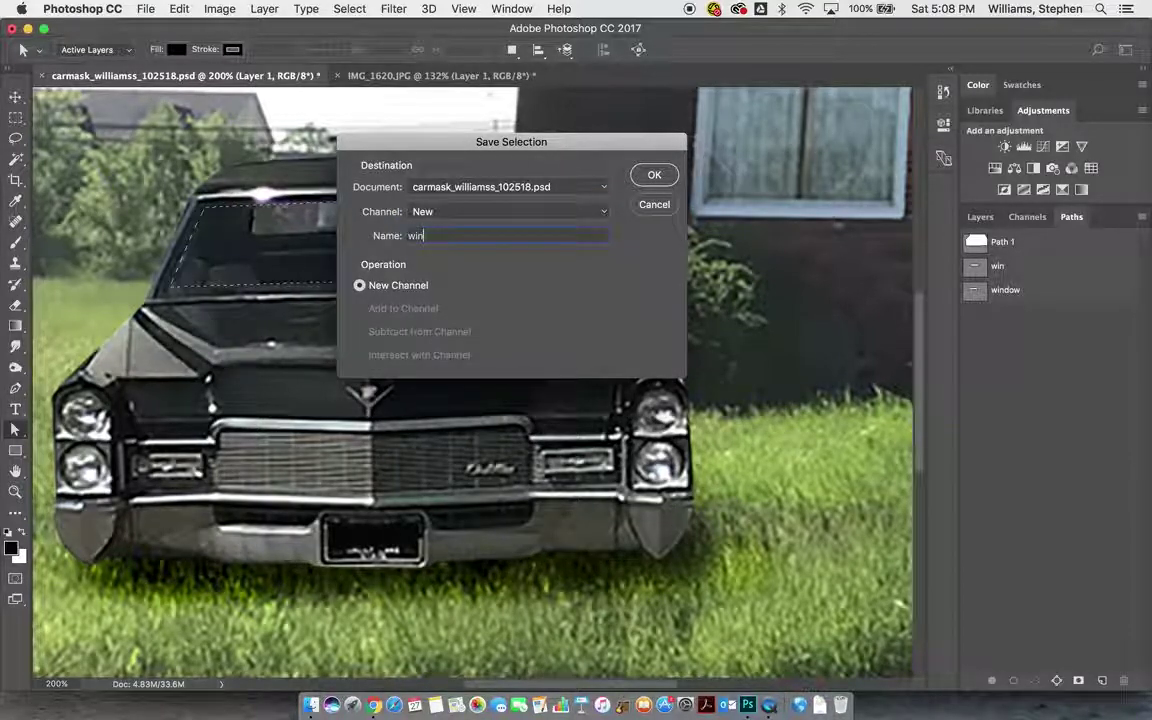
text(window)
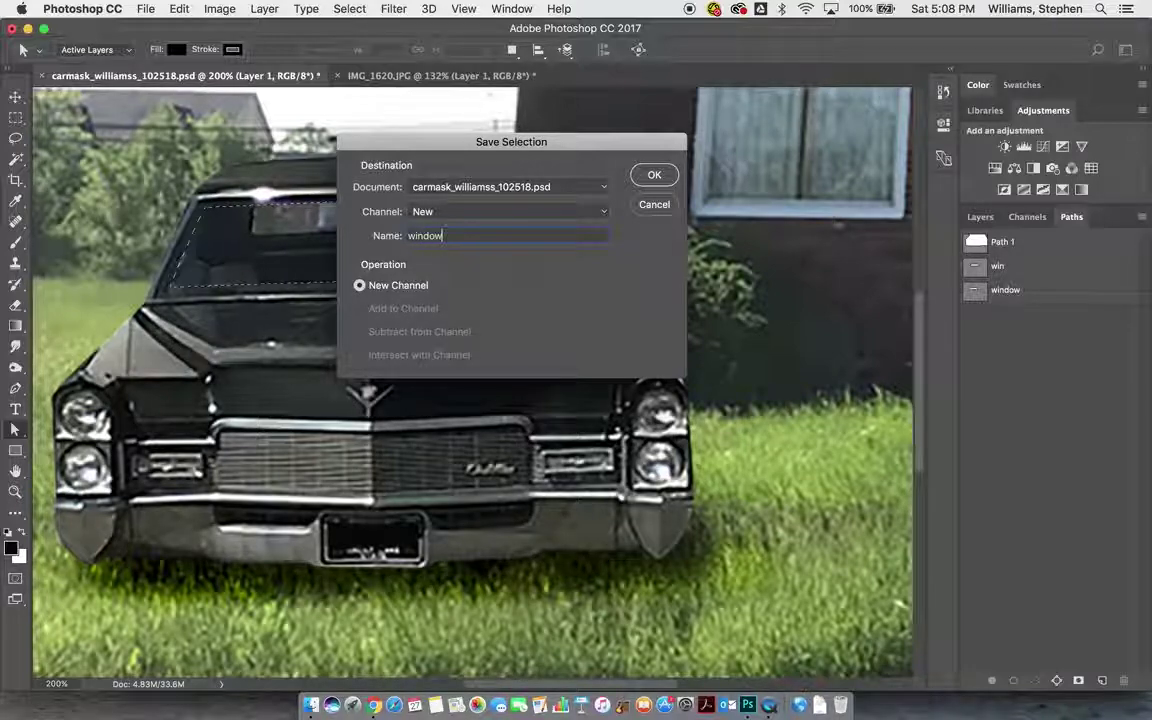
click(655, 175)
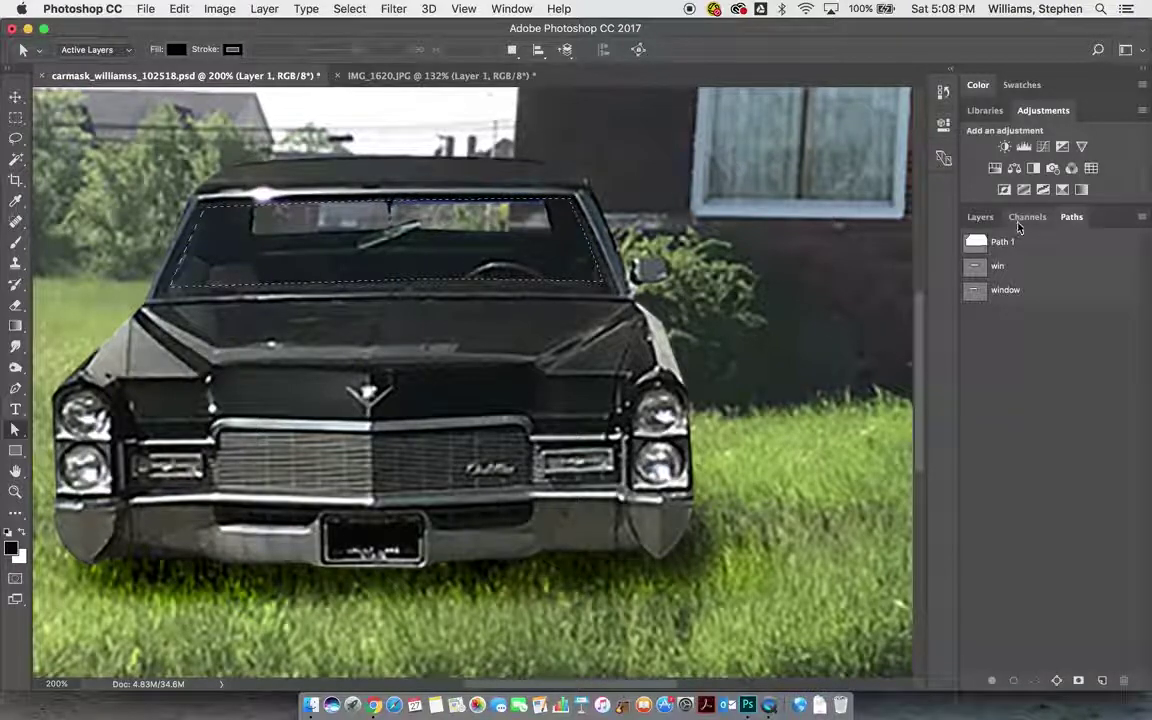
Examine the Red, Green and Blue channels singly and in combination by toggling their visibility, ending with the full RGB composite shown
click(1024, 218)
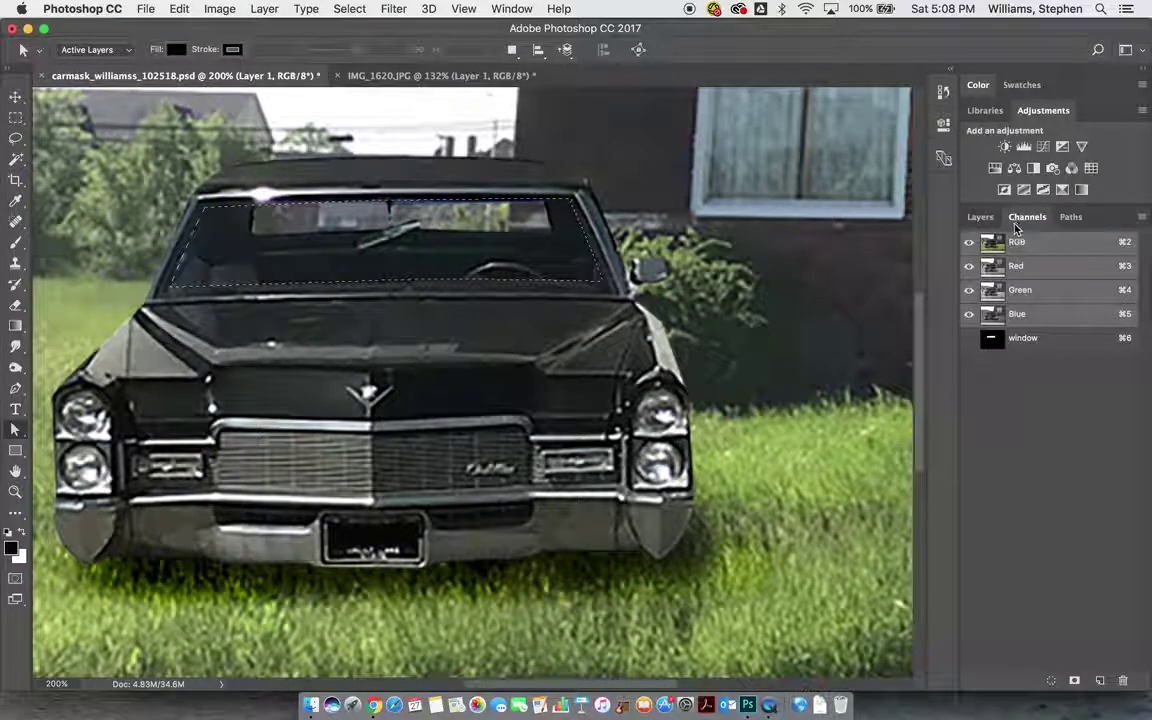
click(969, 267)
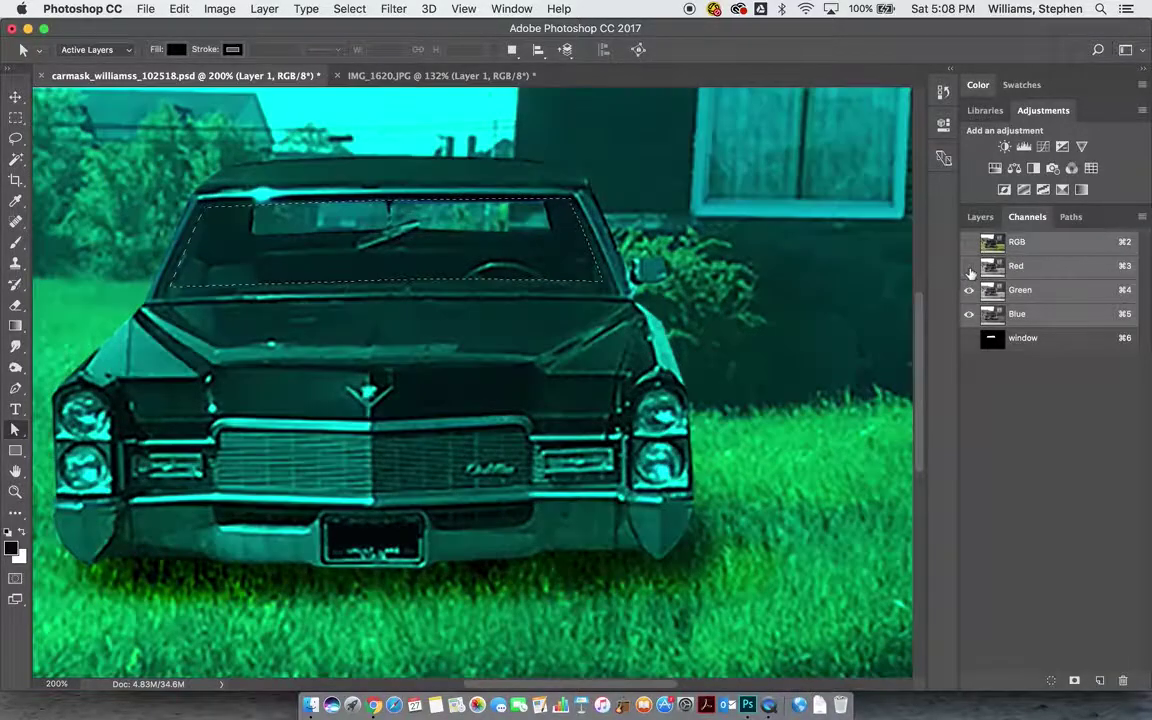
click(969, 290)
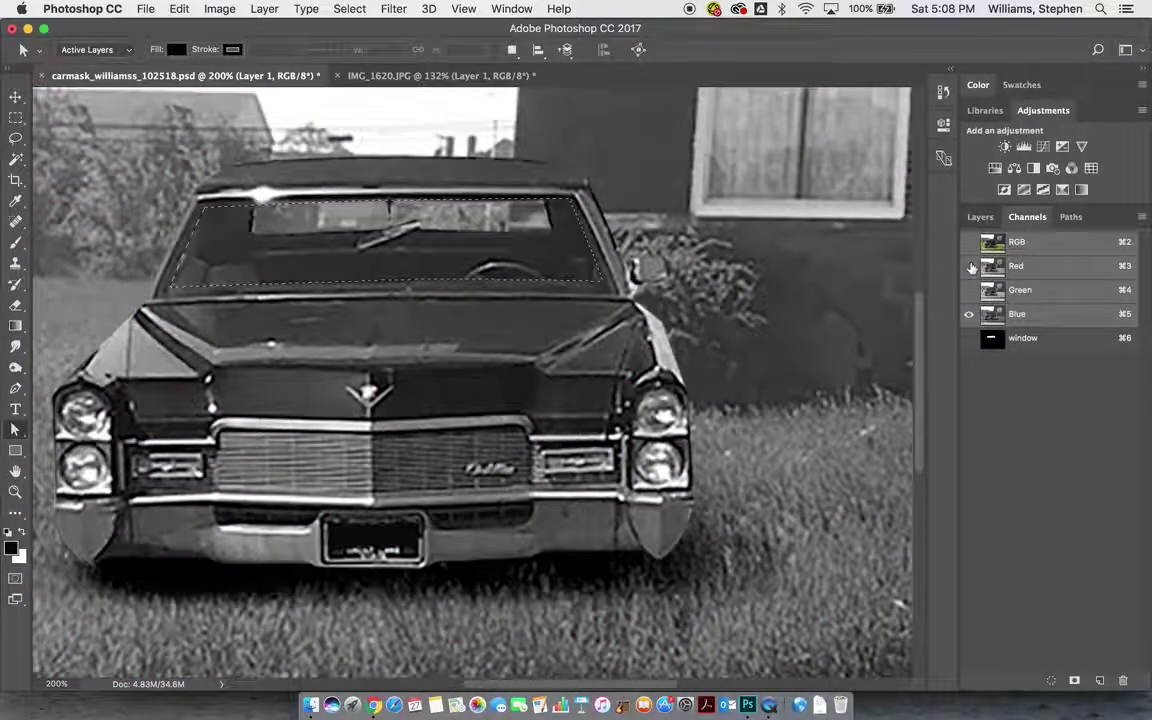
click(969, 266)
click(969, 290)
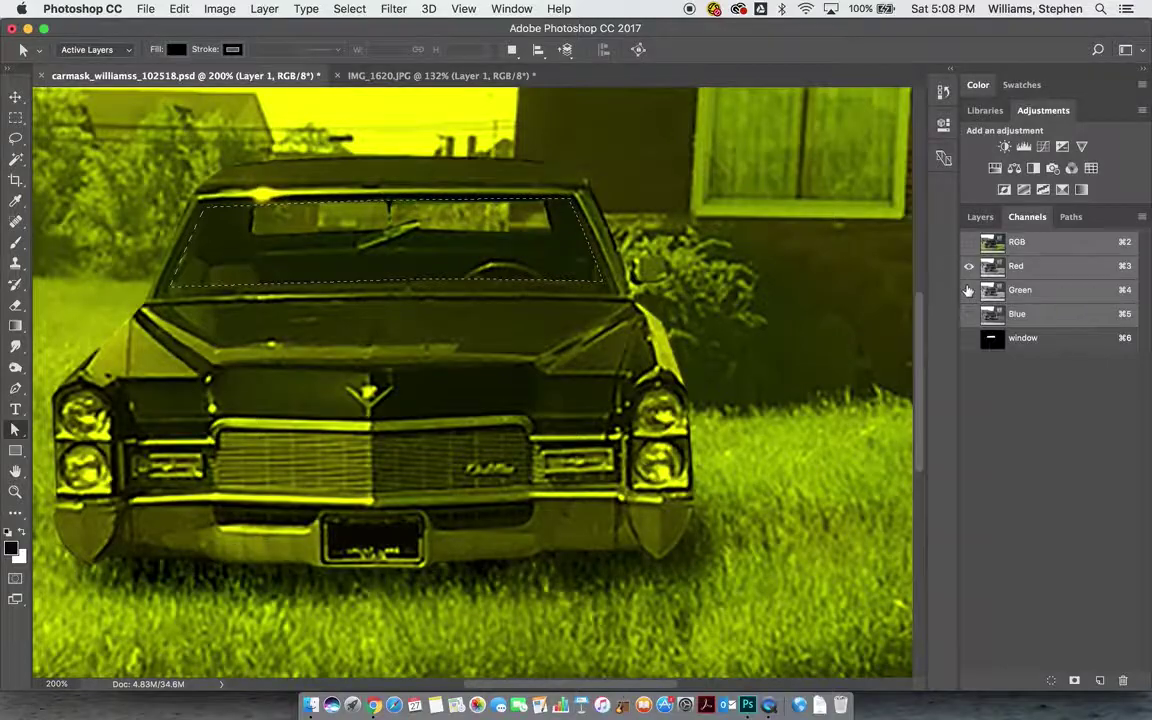
click(968, 290)
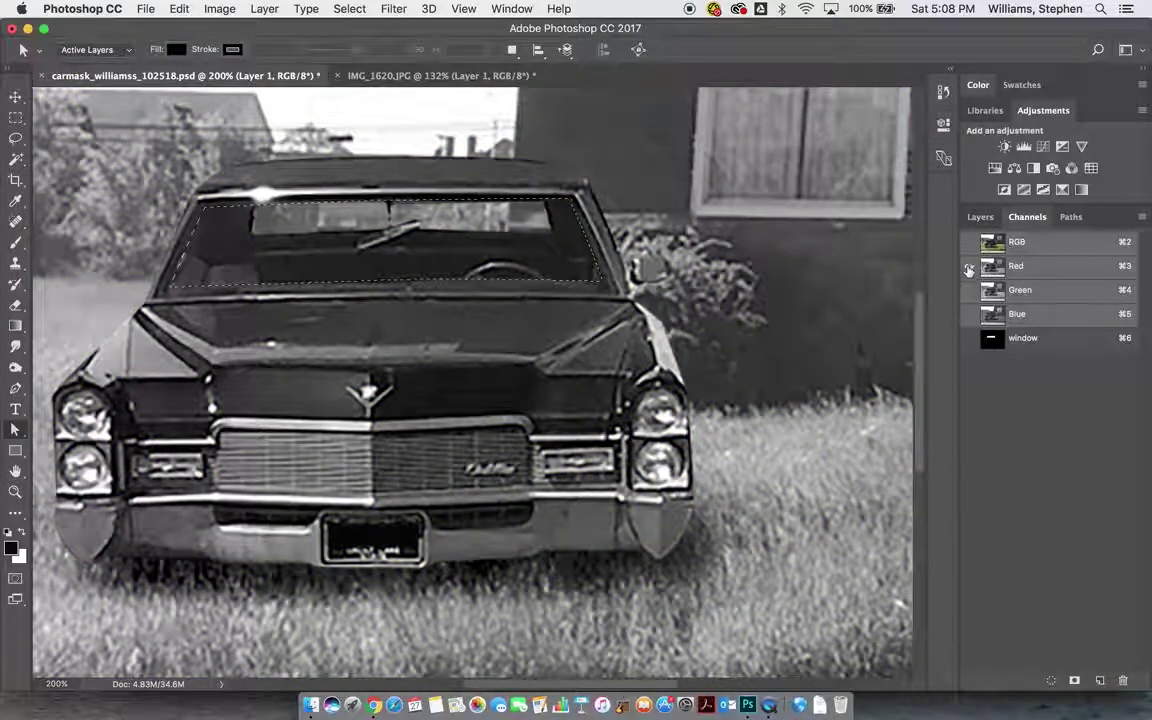
click(968, 289)
click(968, 289)
click(968, 289)
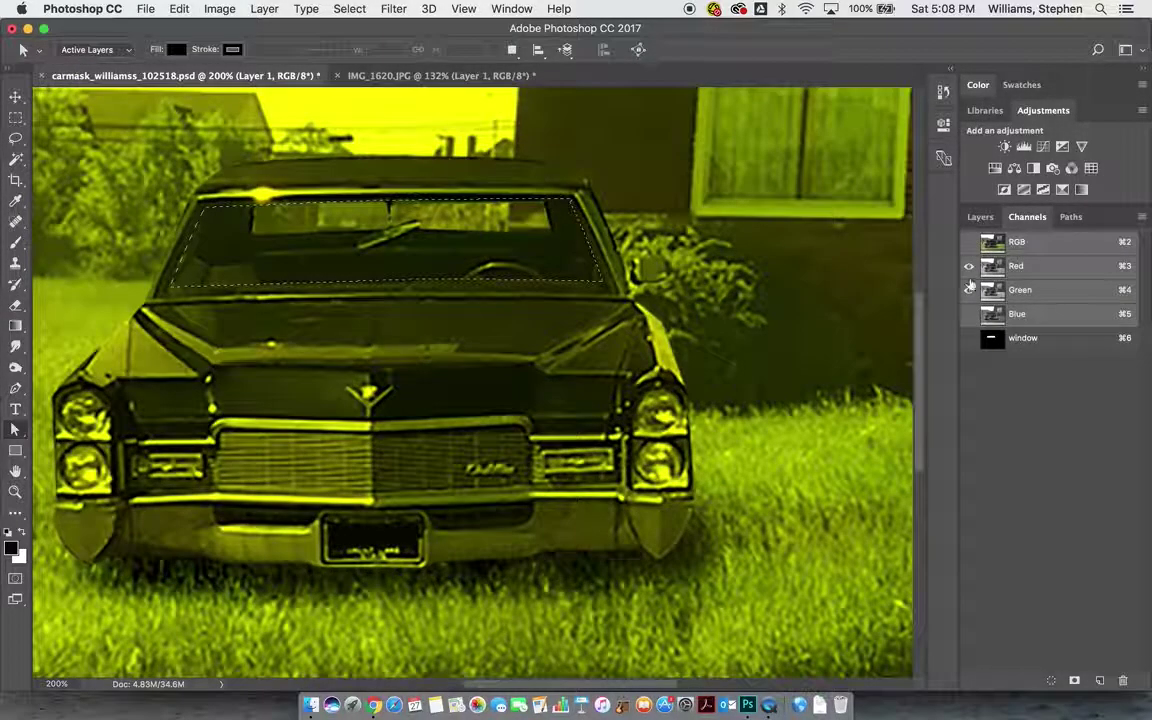
click(968, 289)
click(968, 314)
click(968, 266)
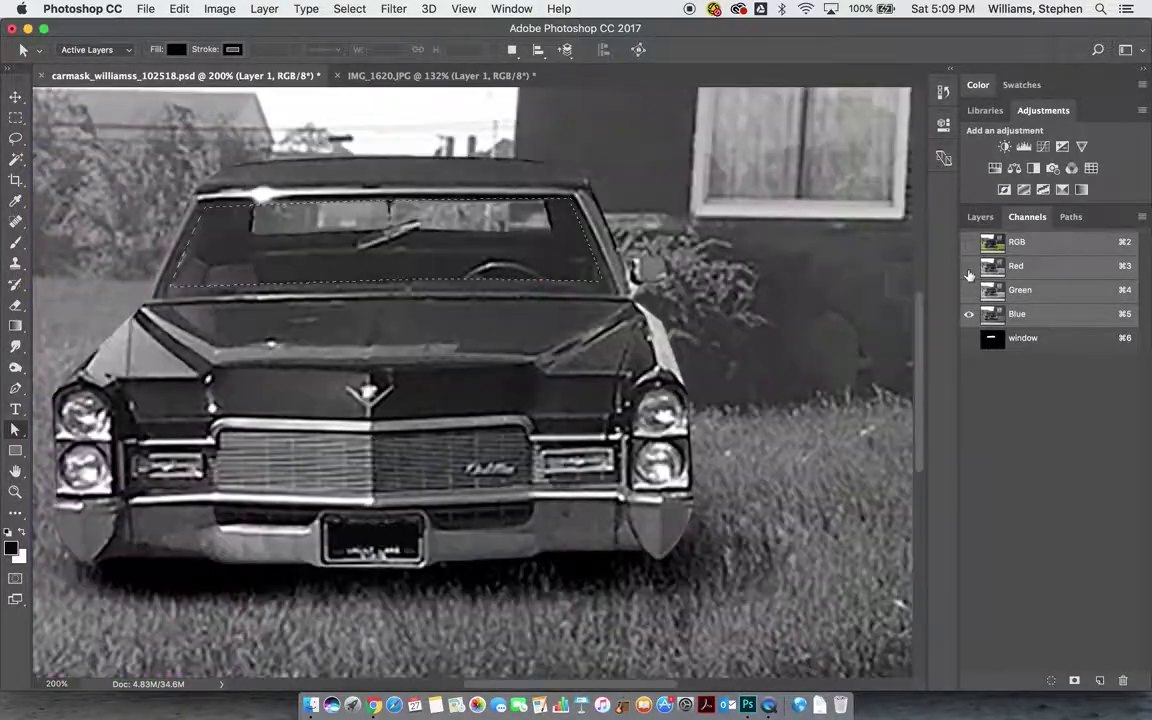
click(968, 266)
click(968, 290)
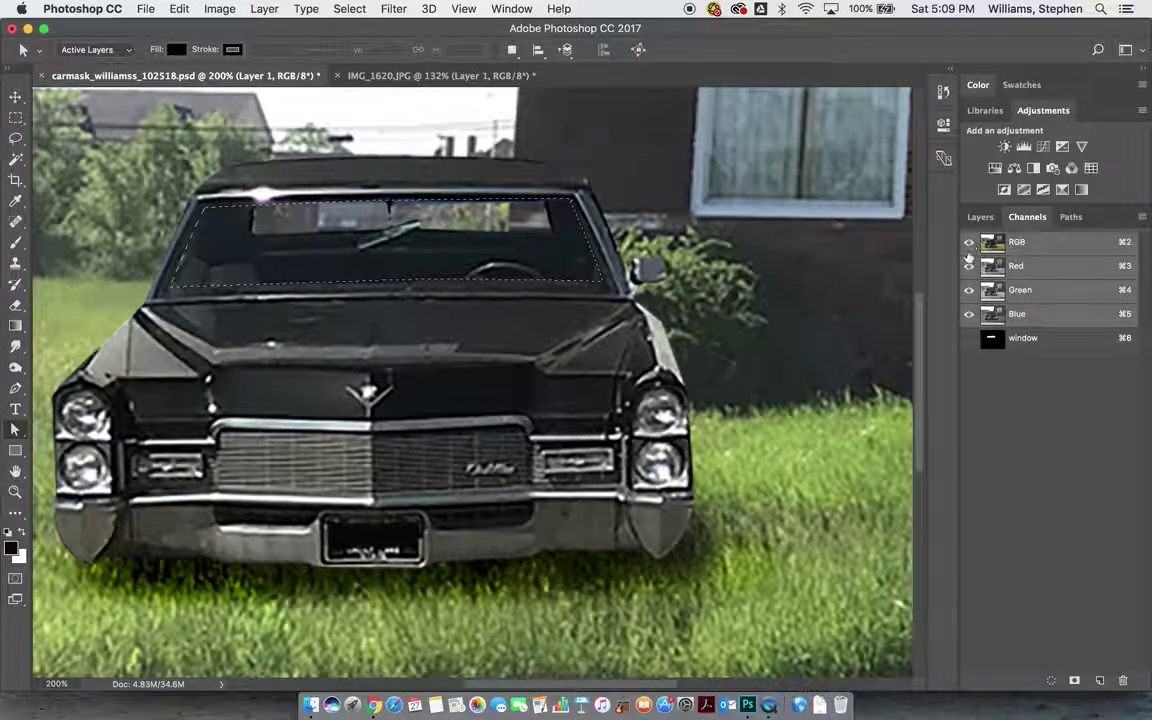
Overlay the window channel on the image, clear the selection, and make that channel active for editing with the Brush tool
click(968, 338)
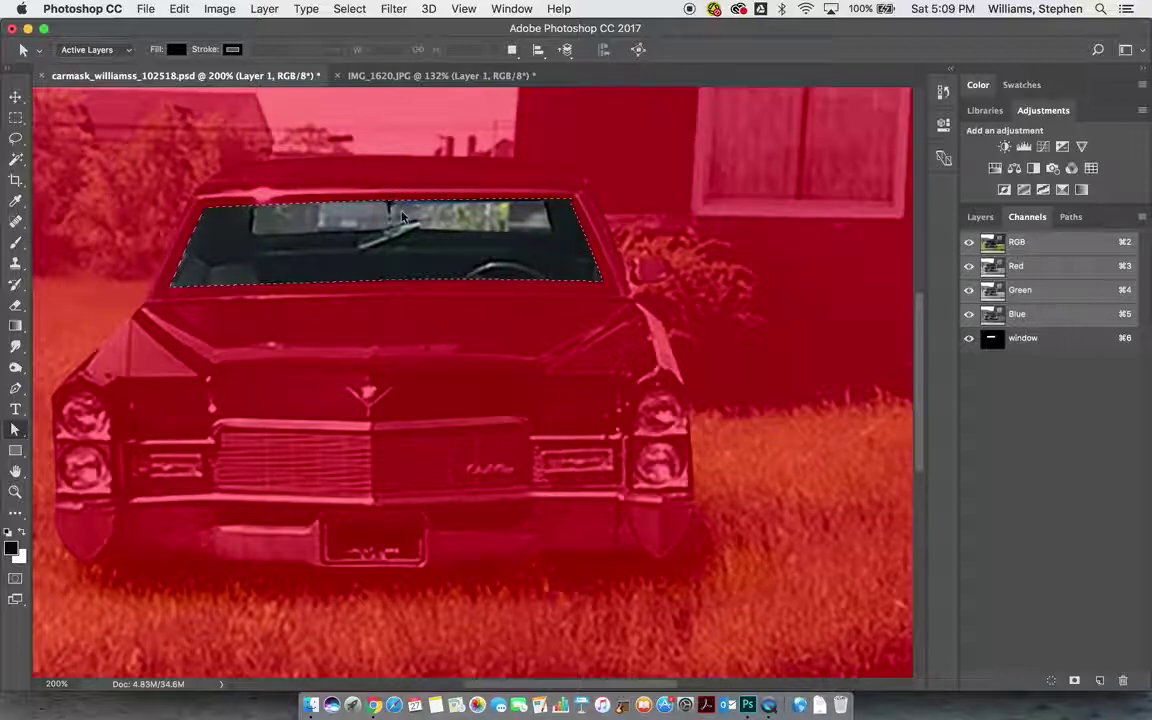
key(super+d)
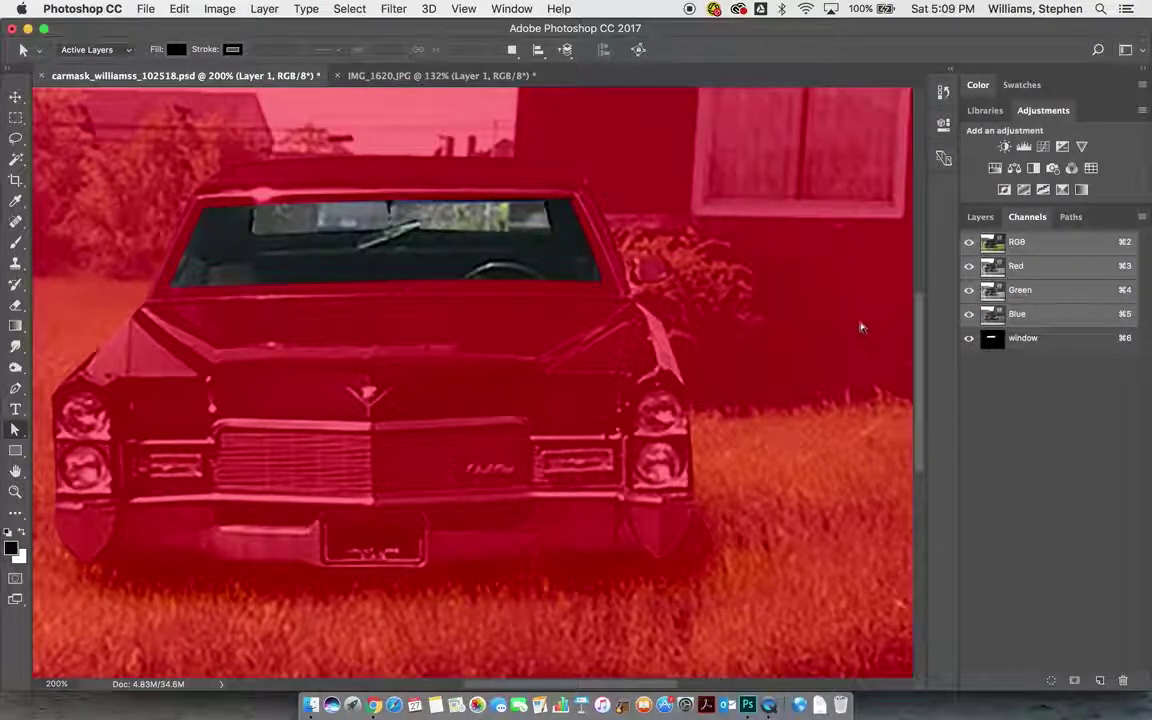
click(1043, 343)
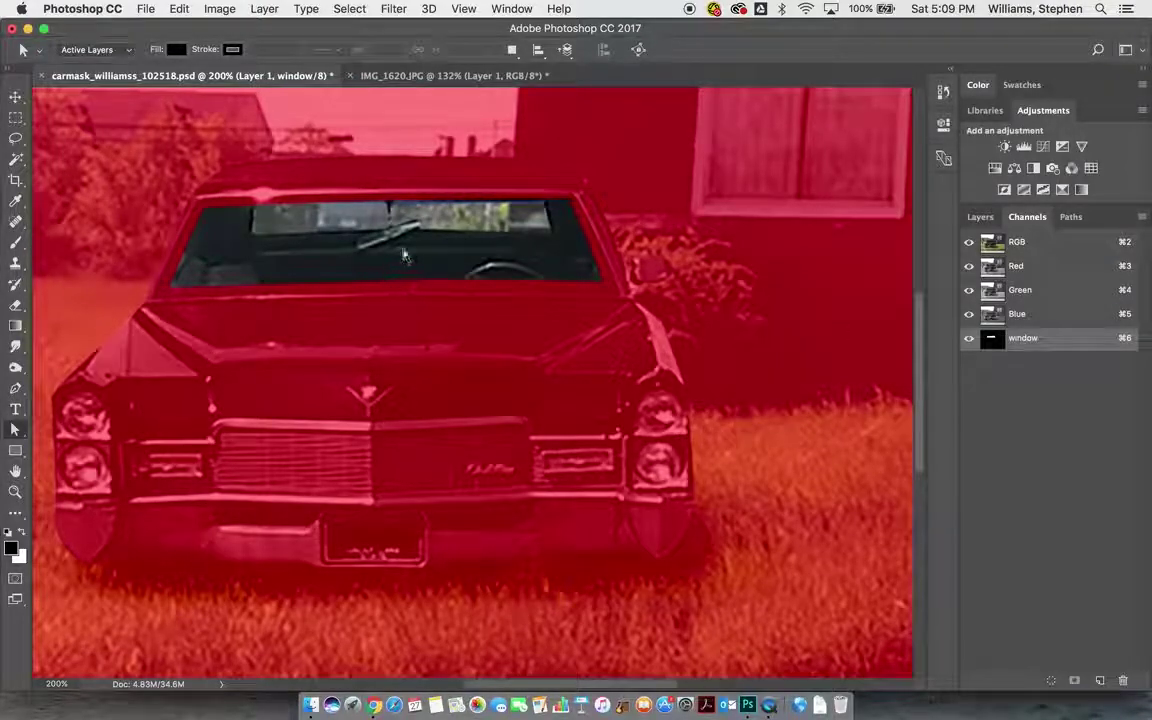
key(super+space)
key(Escape)
key(super+plus)
key(super+plus)
drag(314, 190, 535, 497)
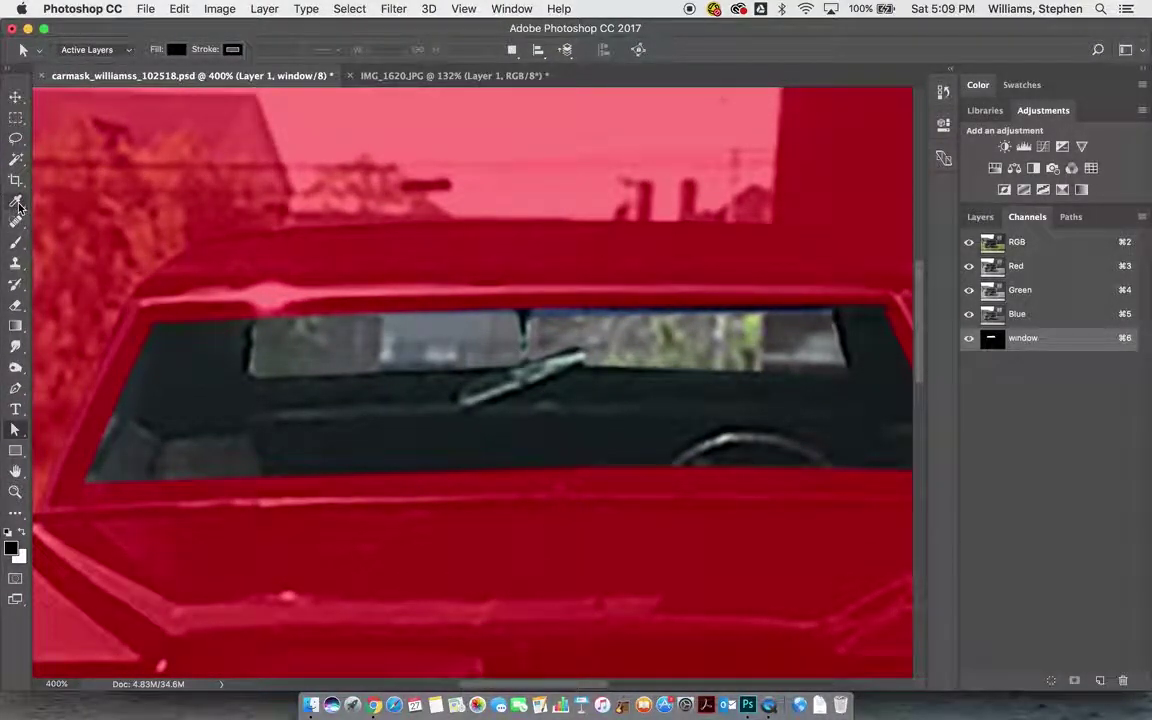
click(17, 243)
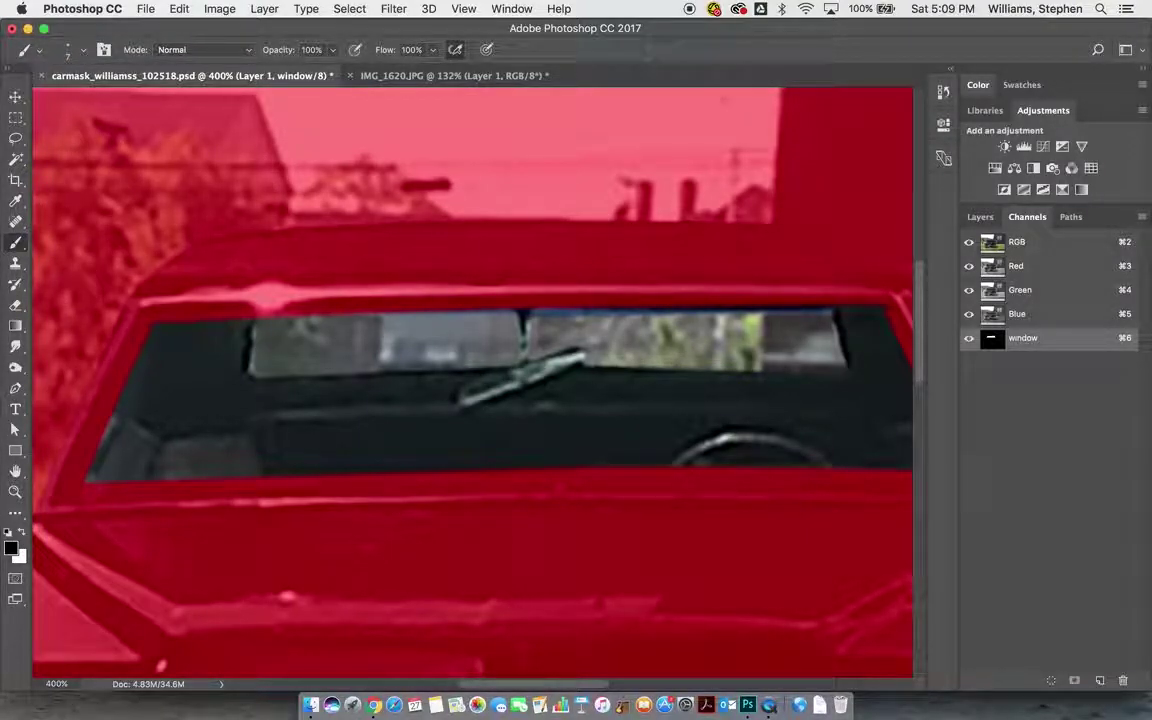
mouse_move(396, 315)
mouse_down()
mouse_move(393, 417)
mouse_move(443, 350)
mouse_move(673, 412)
mouse_up()
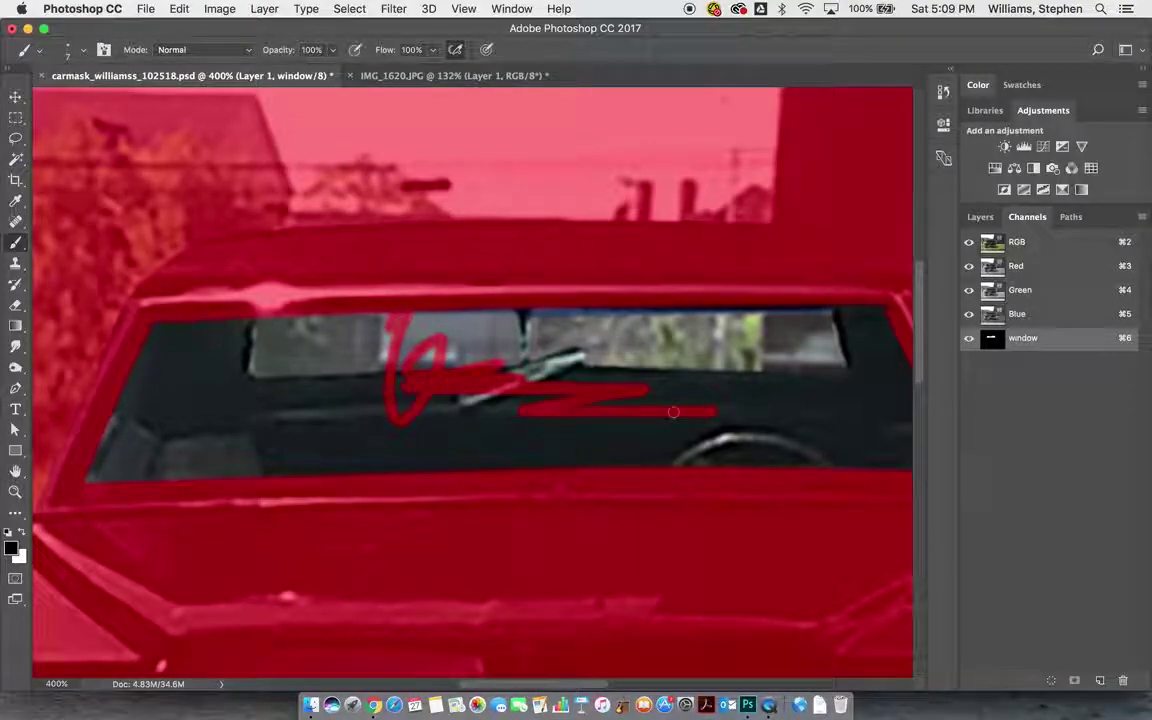
key(super+z)
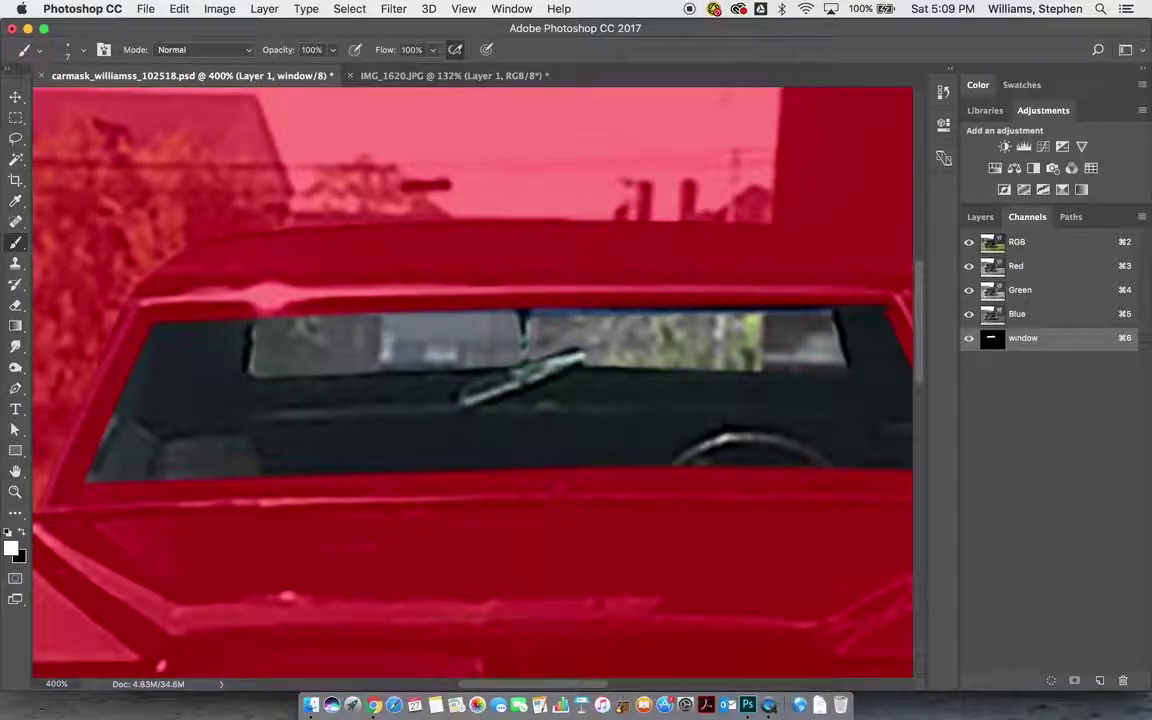
mouse_move(457, 300)
mouse_down()
mouse_move(505, 255)
mouse_move(597, 275)
mouse_up()
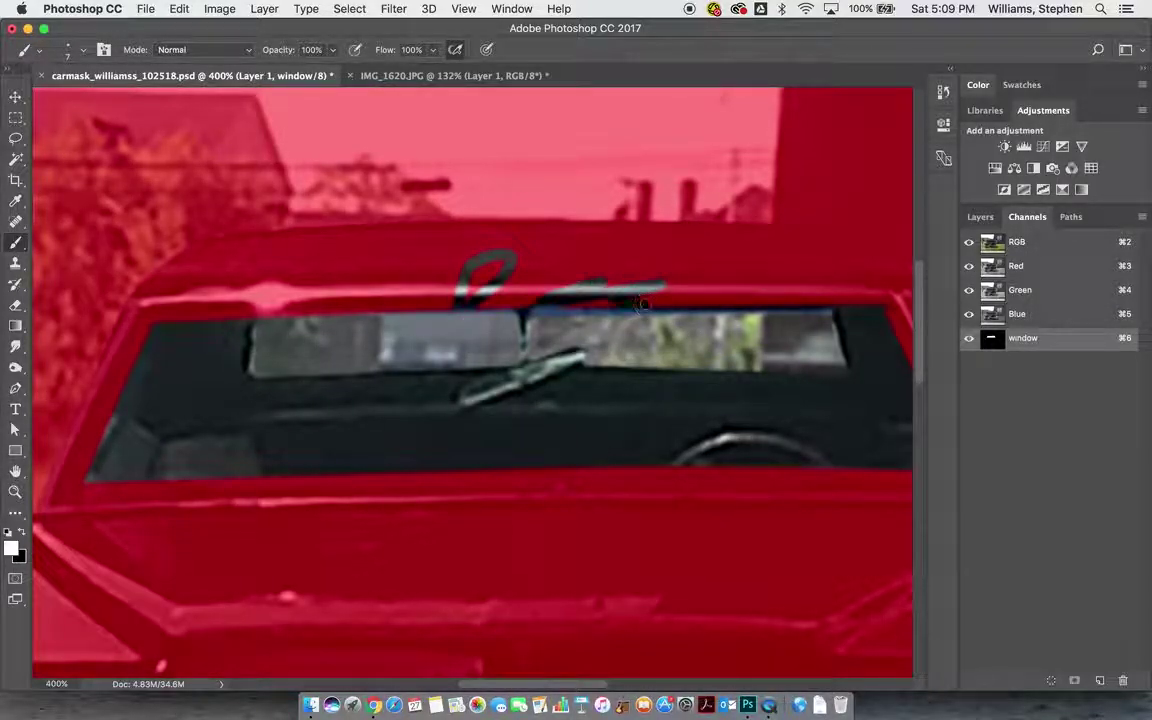
key(super+z)
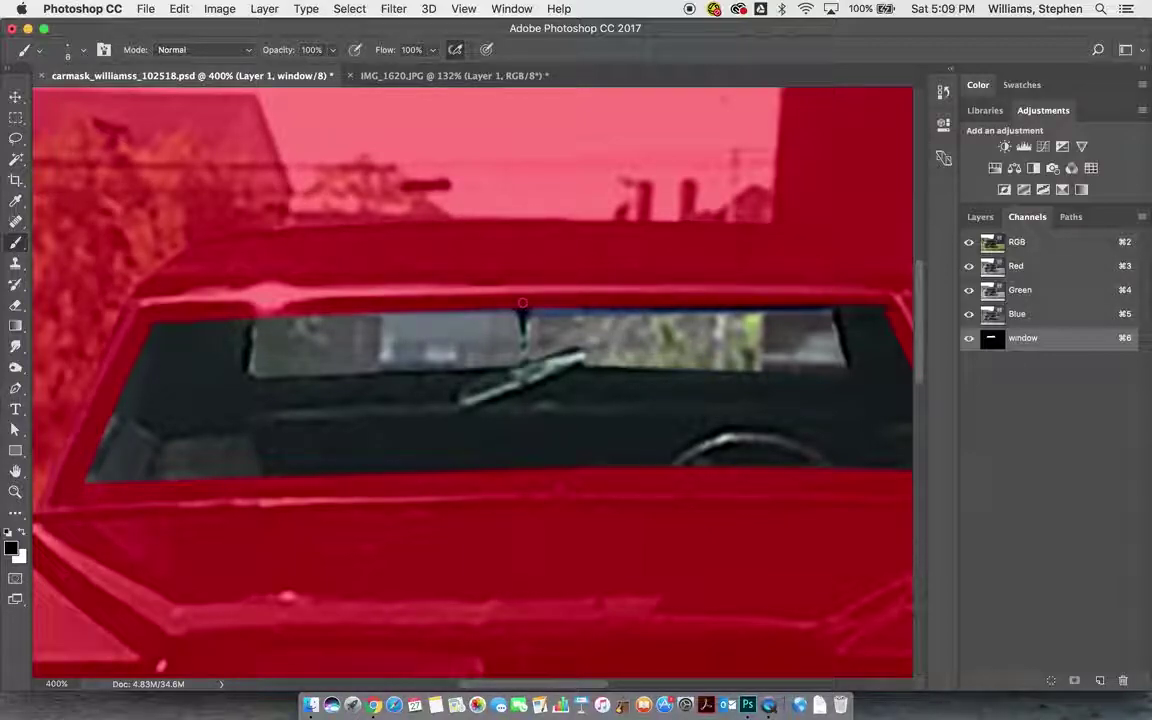
Paint the rear-view mirror and its stem out of the window channel in black with a 4-pixel brush
drag(521, 303, 526, 370)
key(super+z)
drag(523, 303, 522, 370)
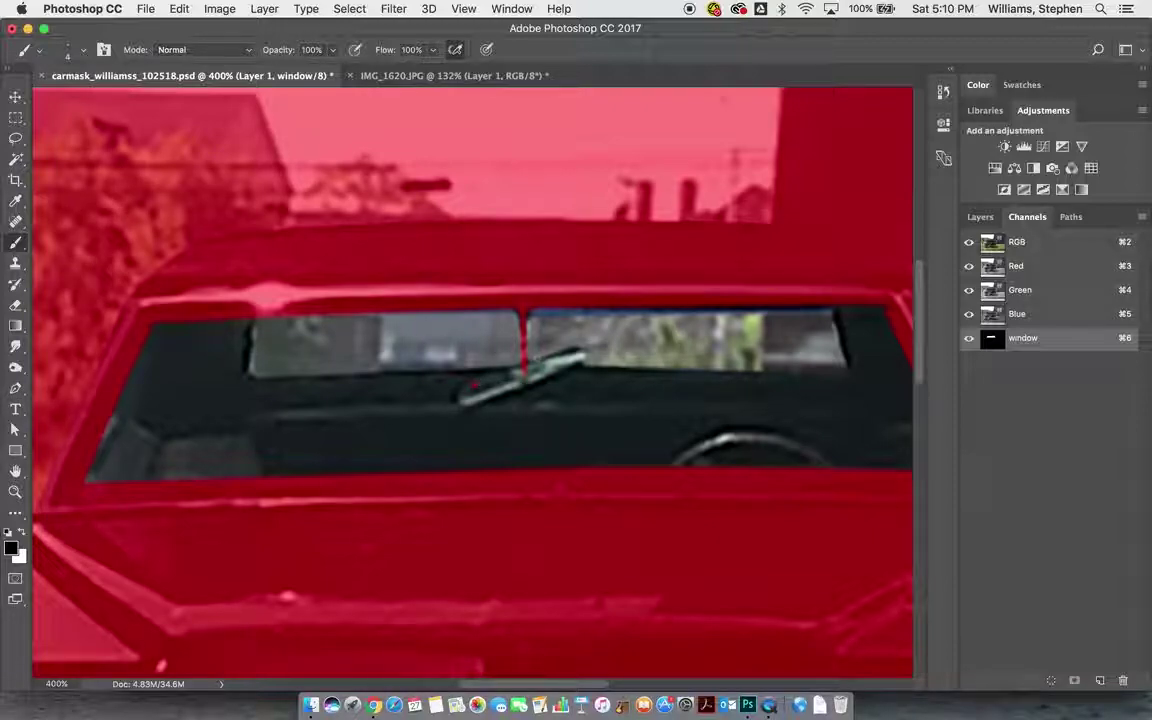
drag(524, 367, 582, 355)
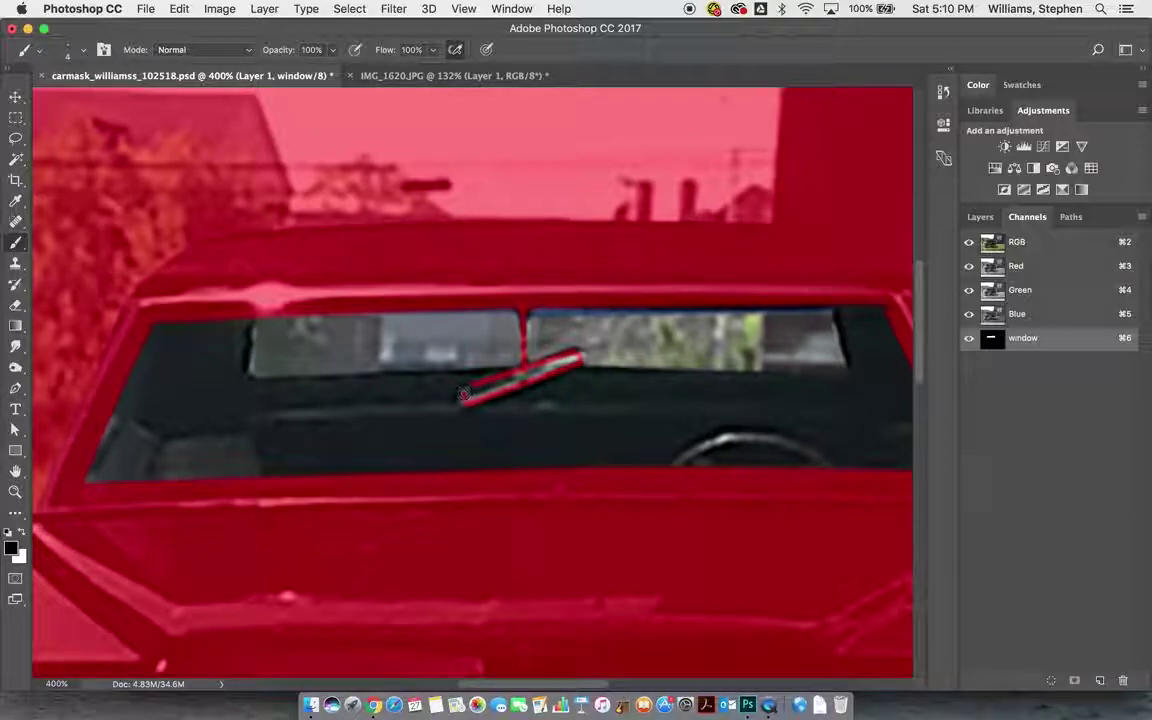
mouse_move(467, 388)
mouse_down()
mouse_move(480, 390)
mouse_move(471, 398)
mouse_move(580, 359)
mouse_move(520, 376)
mouse_up()
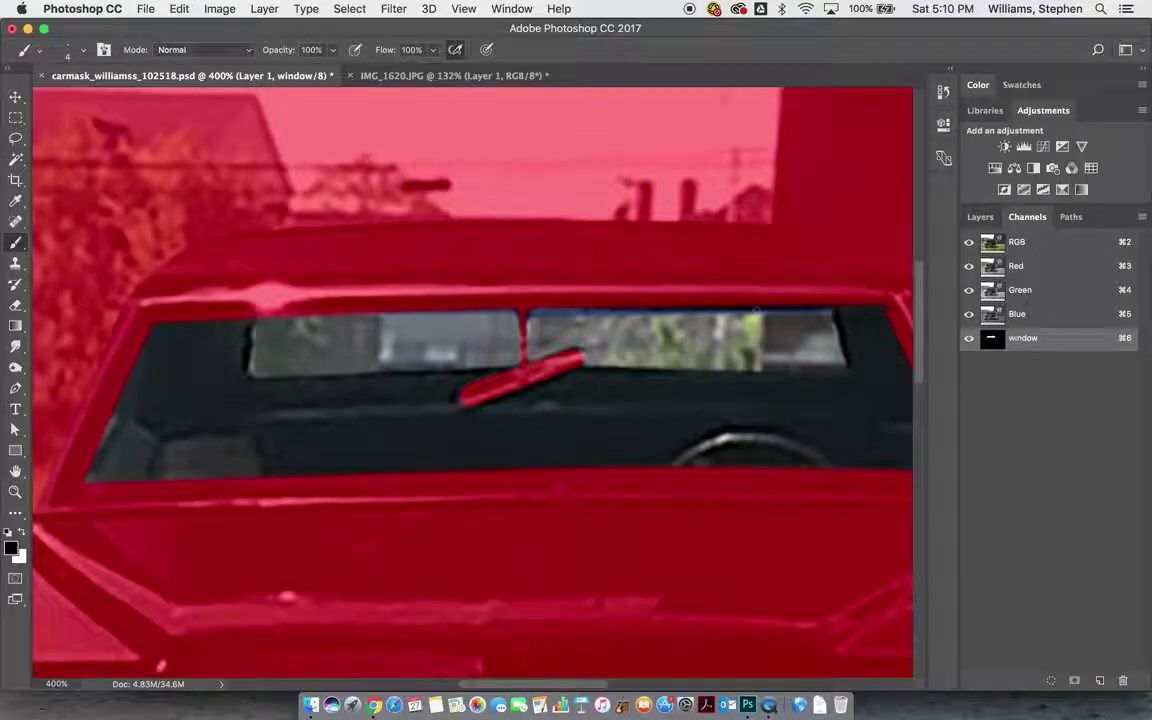
Hide the window channel overlay and load the window channel as a new, non-inverted selection
click(969, 339)
super+click(995, 345)
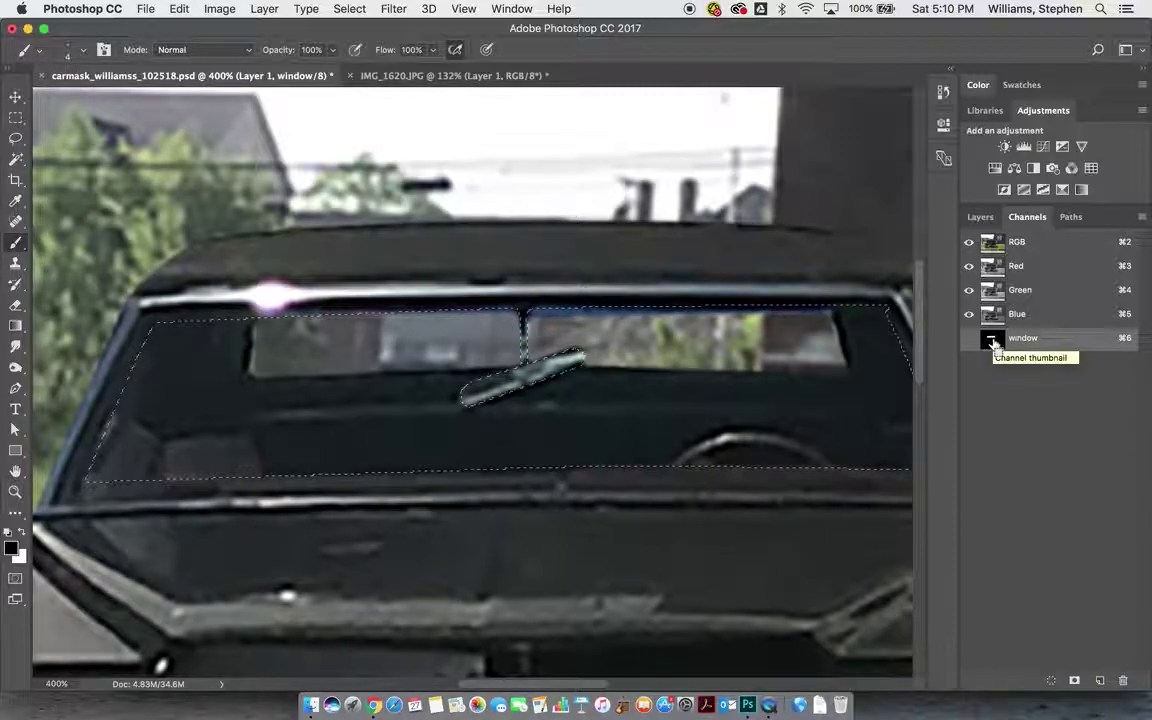
key(super+d)
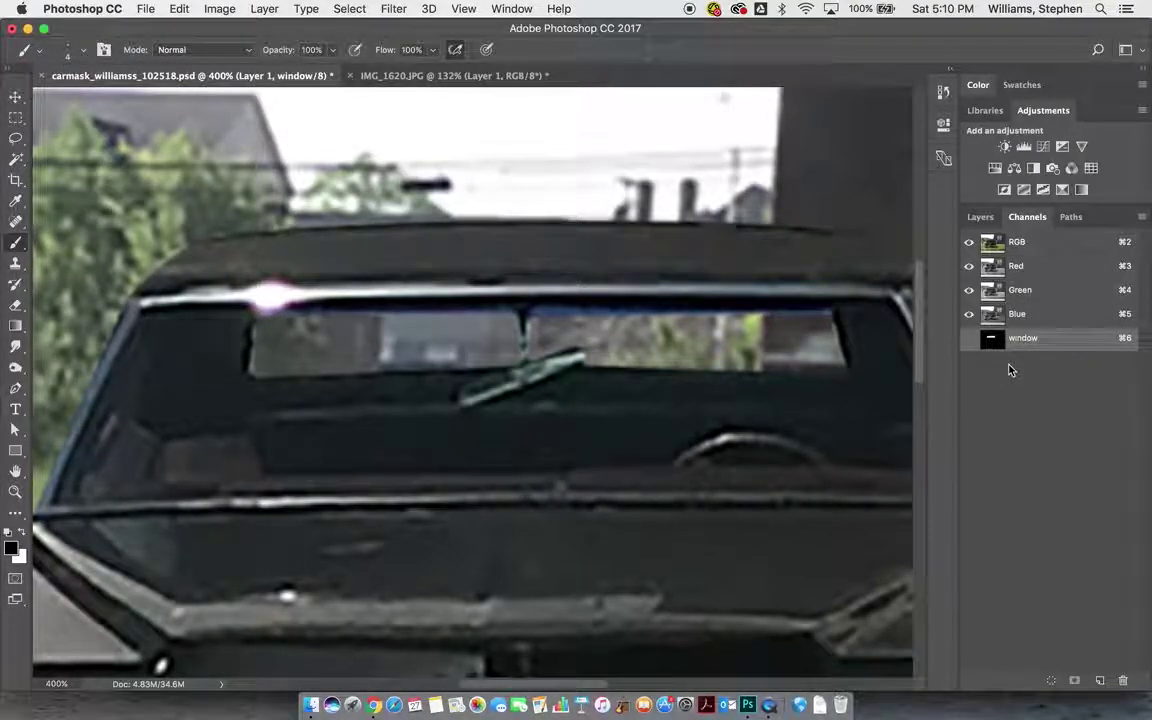
click(352, 10)
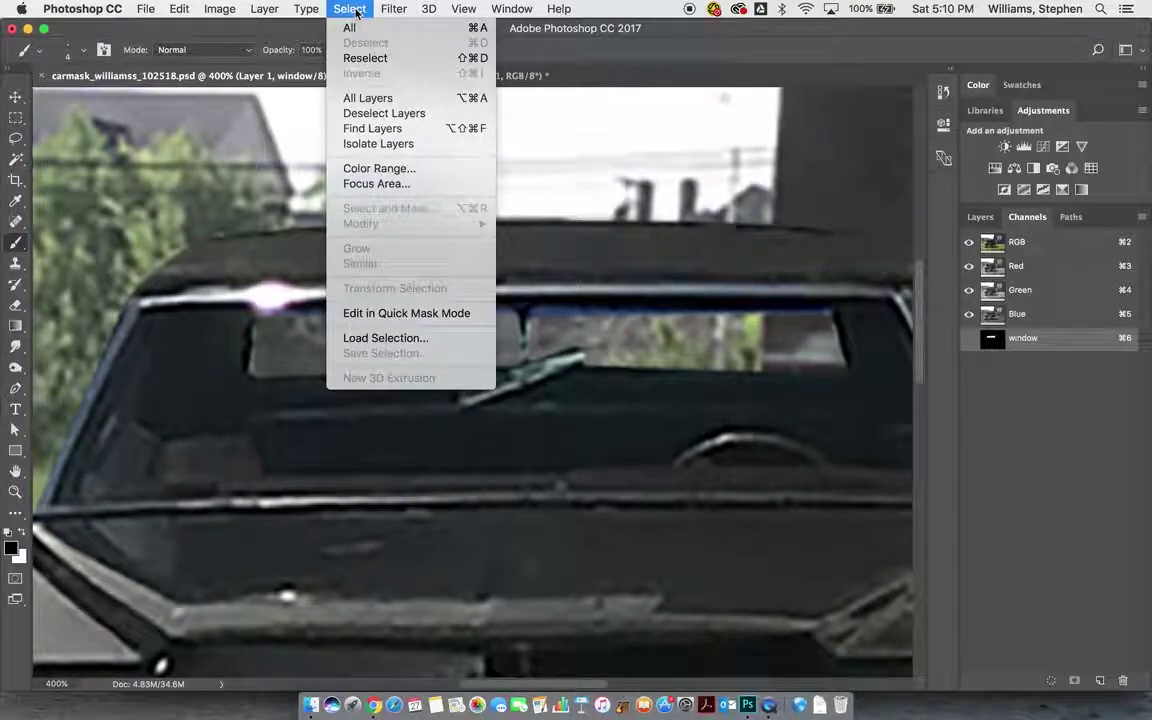
click(394, 339)
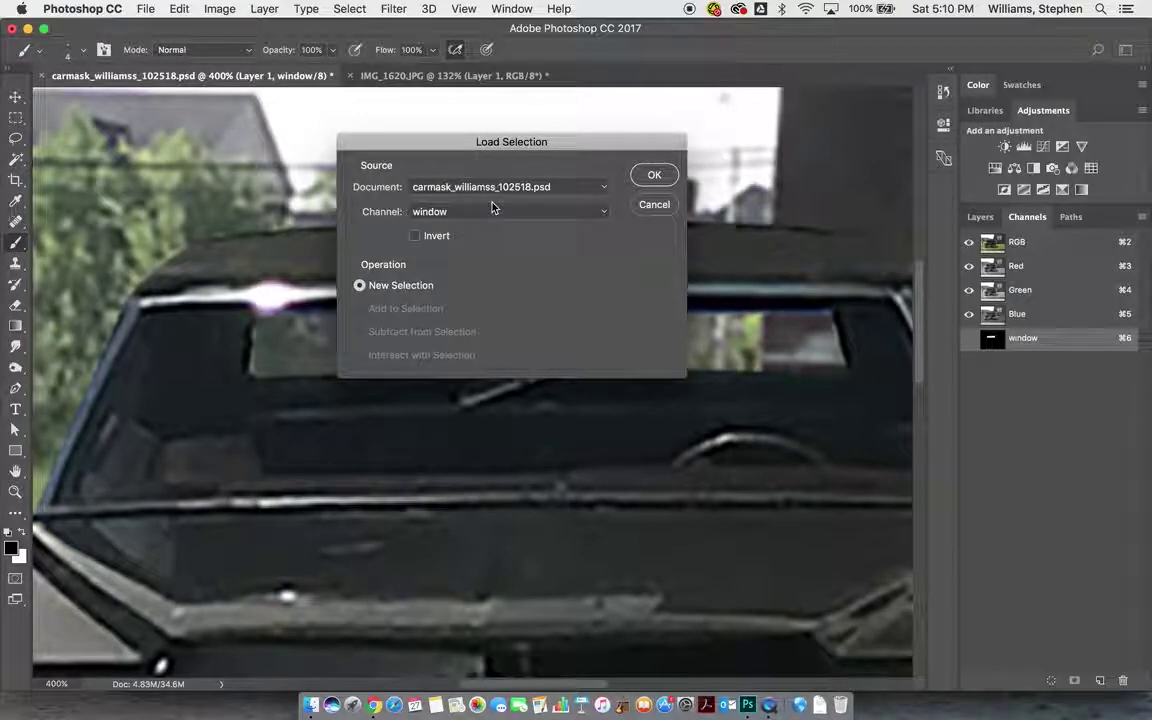
click(491, 210)
click(491, 211)
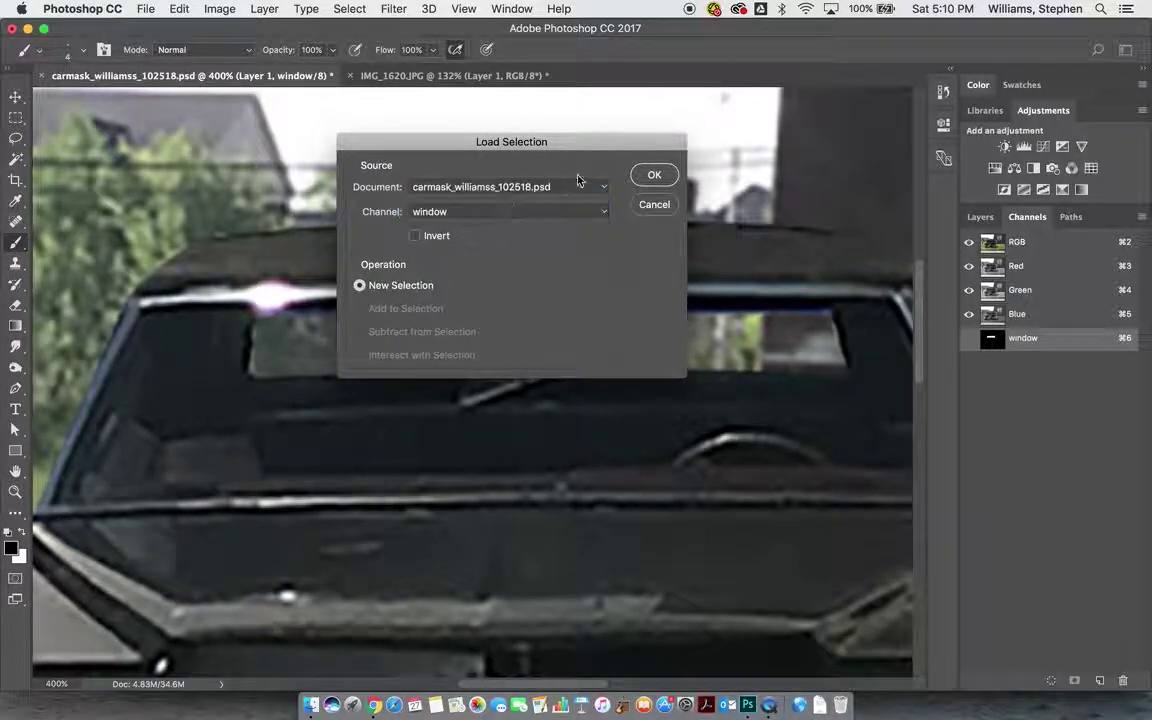
click(645, 174)
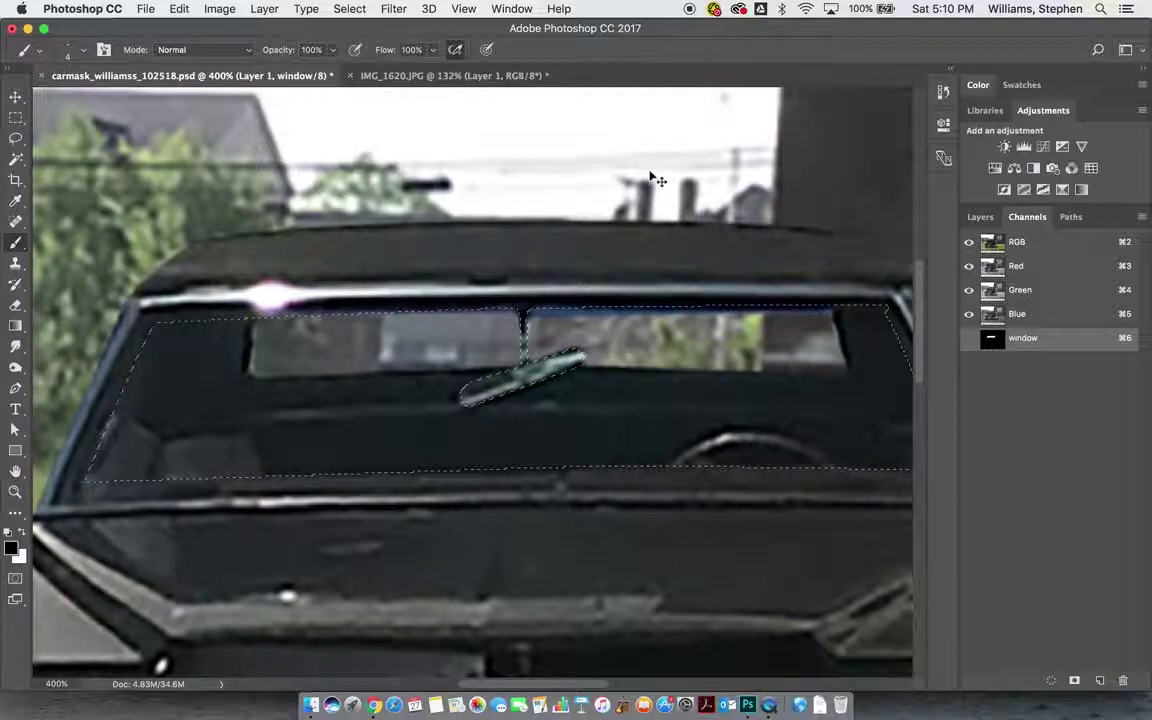
Fit the composite to the view and close IMG_1620.JPG without saving its changes
key(super+0)
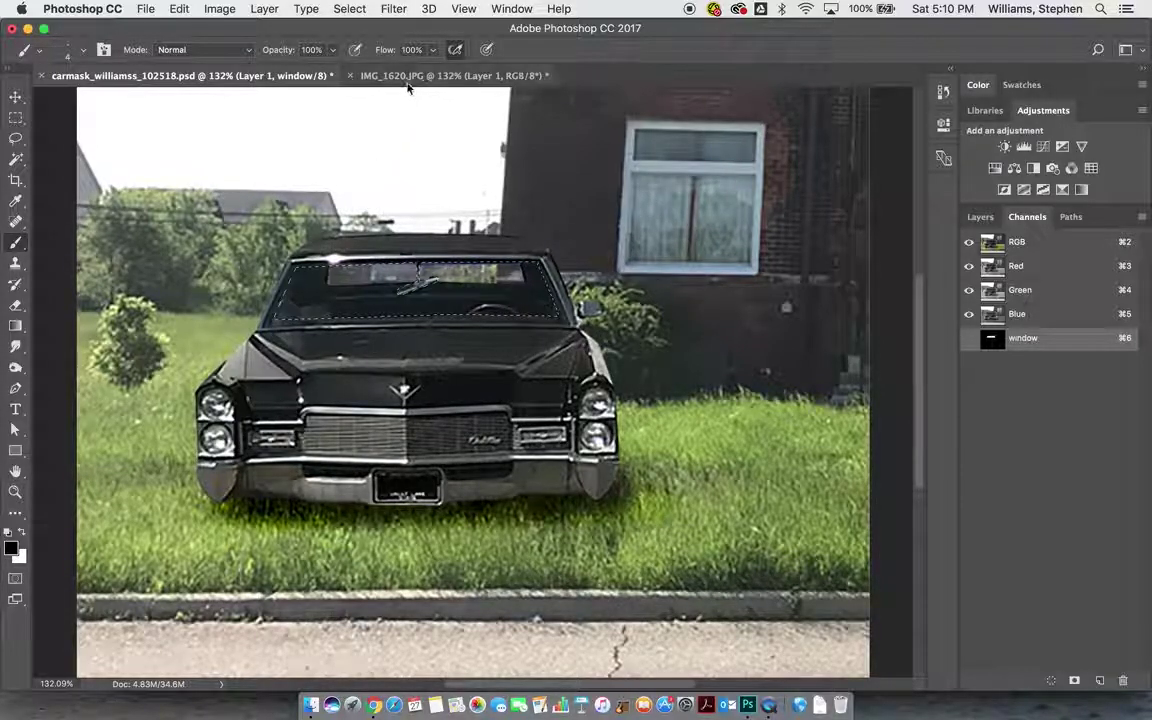
click(366, 75)
click(351, 76)
click(522, 256)
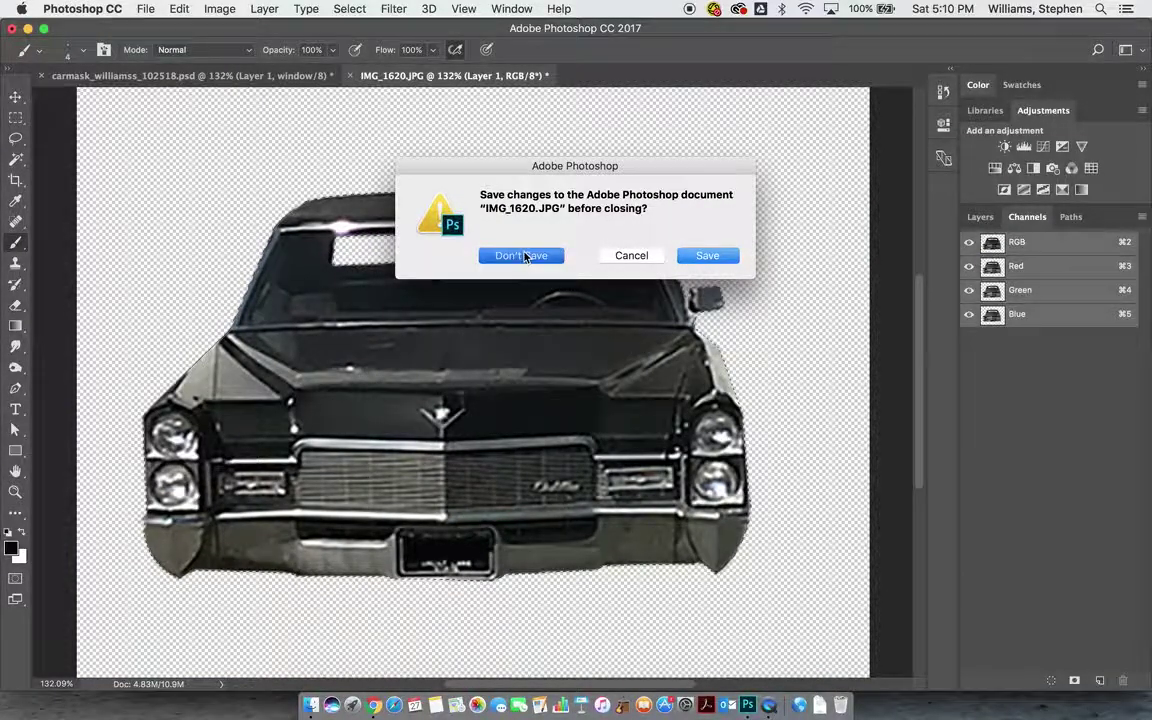
Open the green-screen photo IMG_8052.JPG from the Car Mask 2017 folder
click(145, 9)
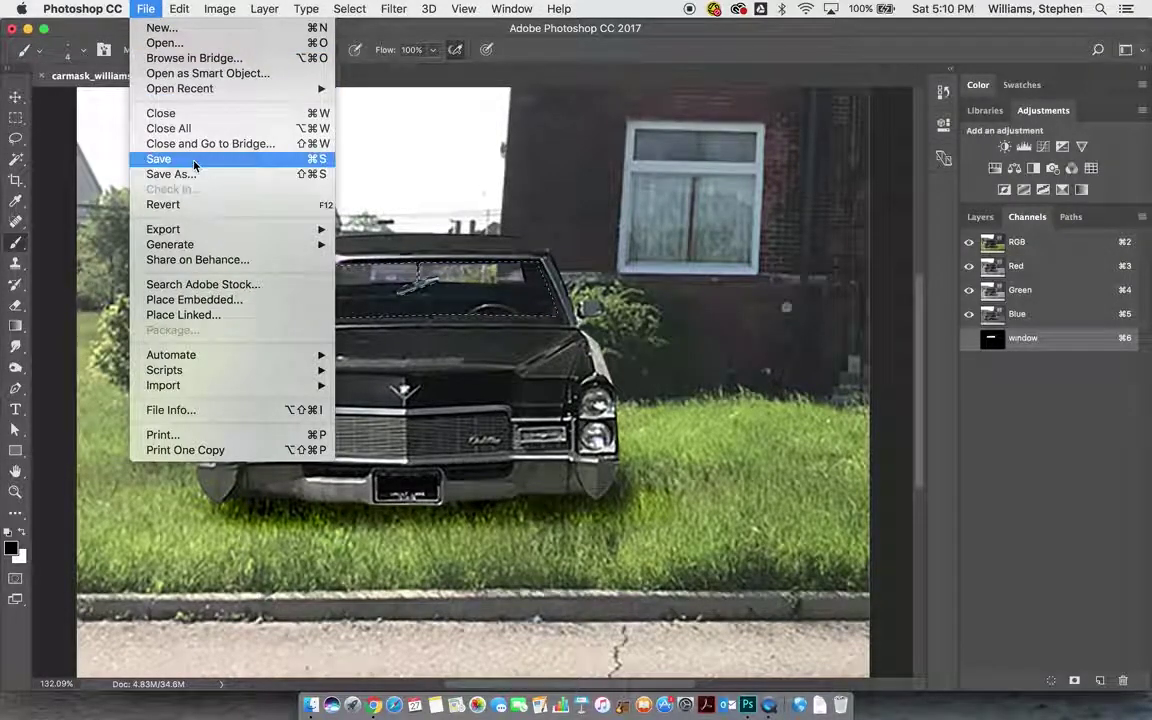
click(184, 43)
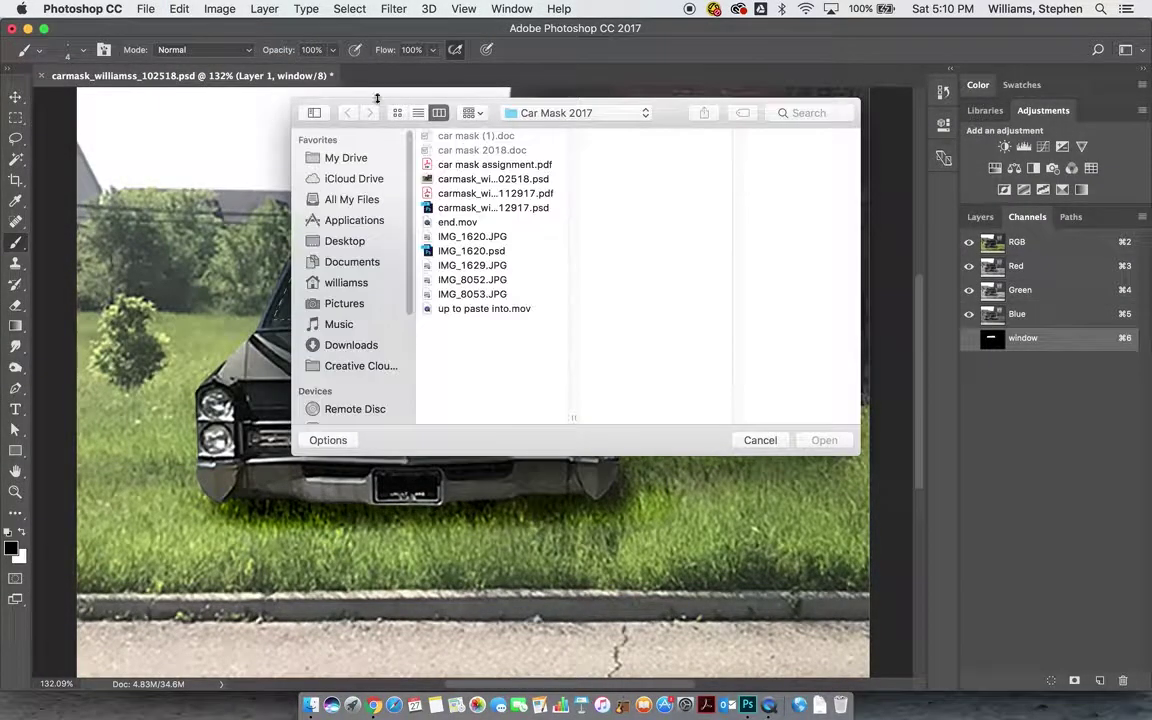
click(481, 238)
click(481, 266)
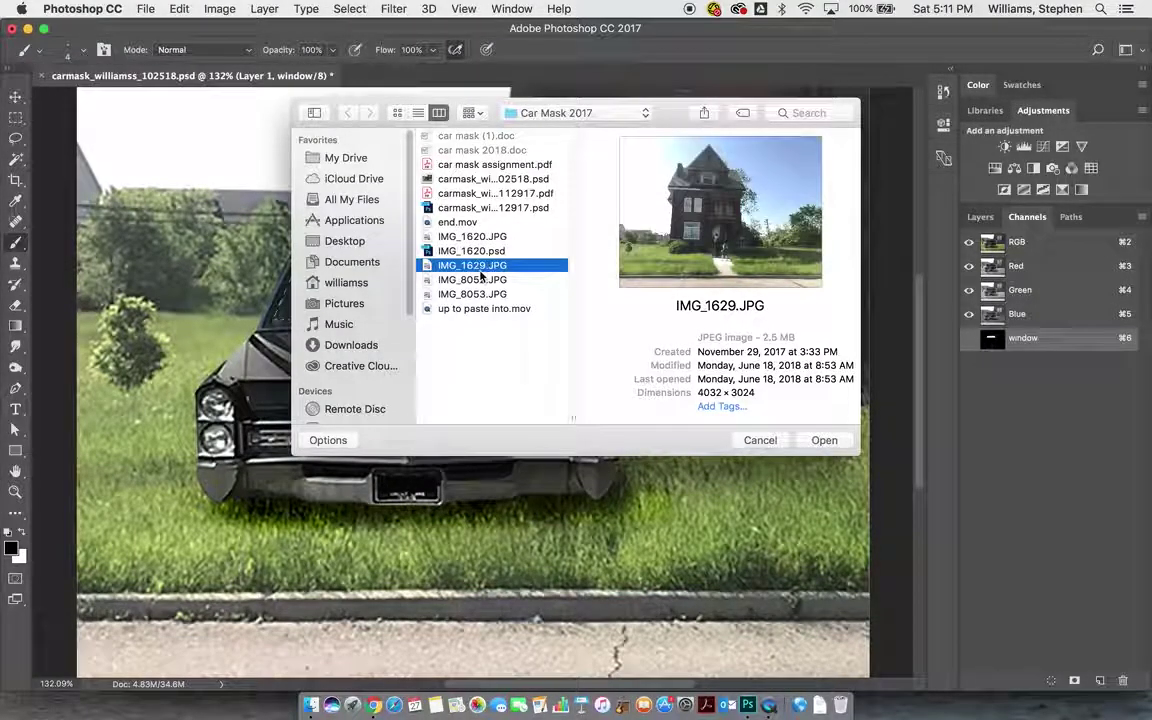
click(481, 279)
click(486, 292)
click(480, 280)
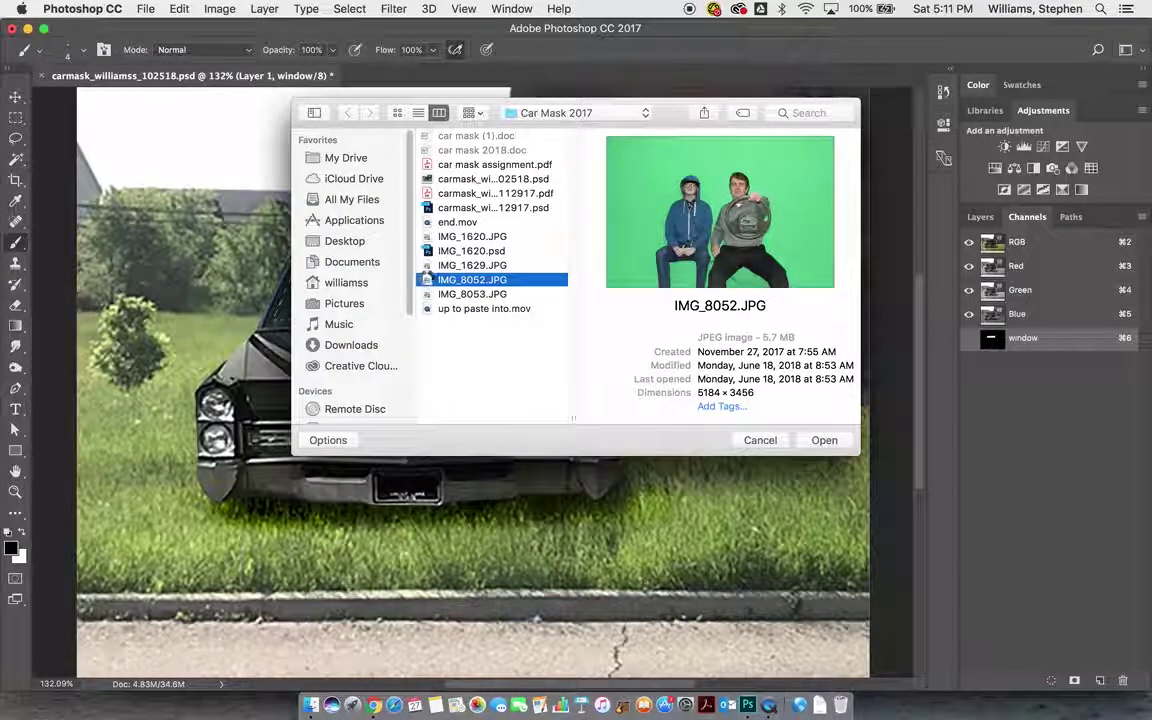
double_click(427, 279)
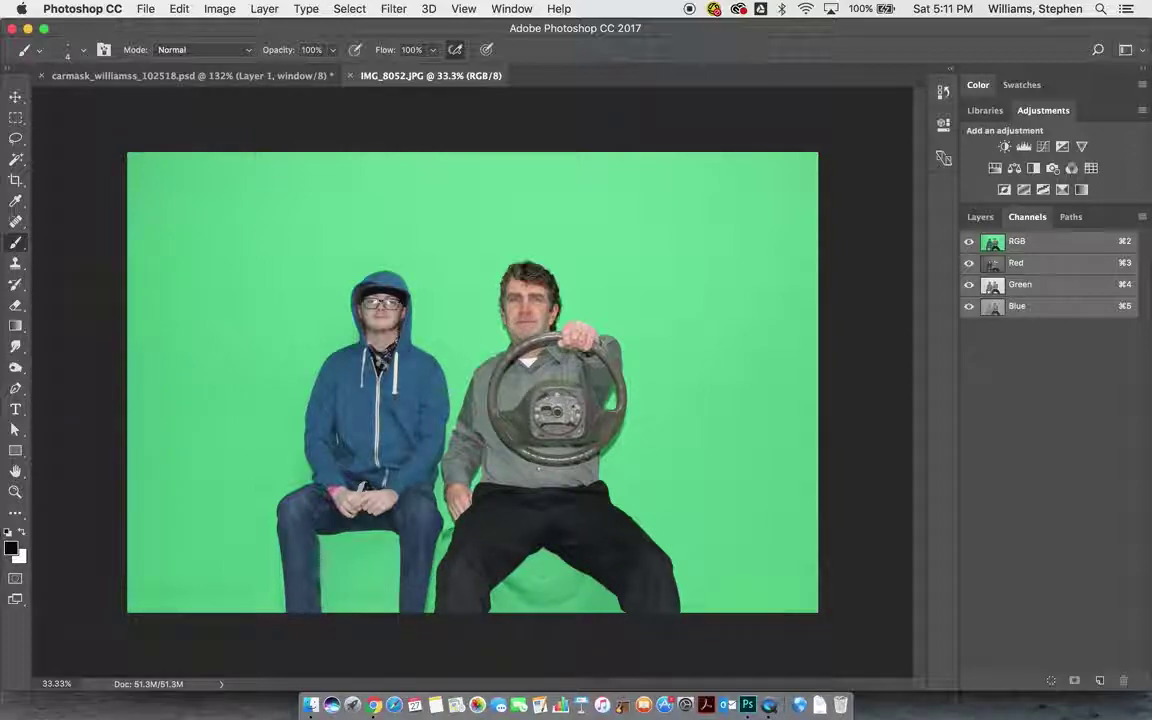
Crop the green-screen photo to 10 x 7.5 in at 150 px/in and unlock its background layer
click(15, 180)
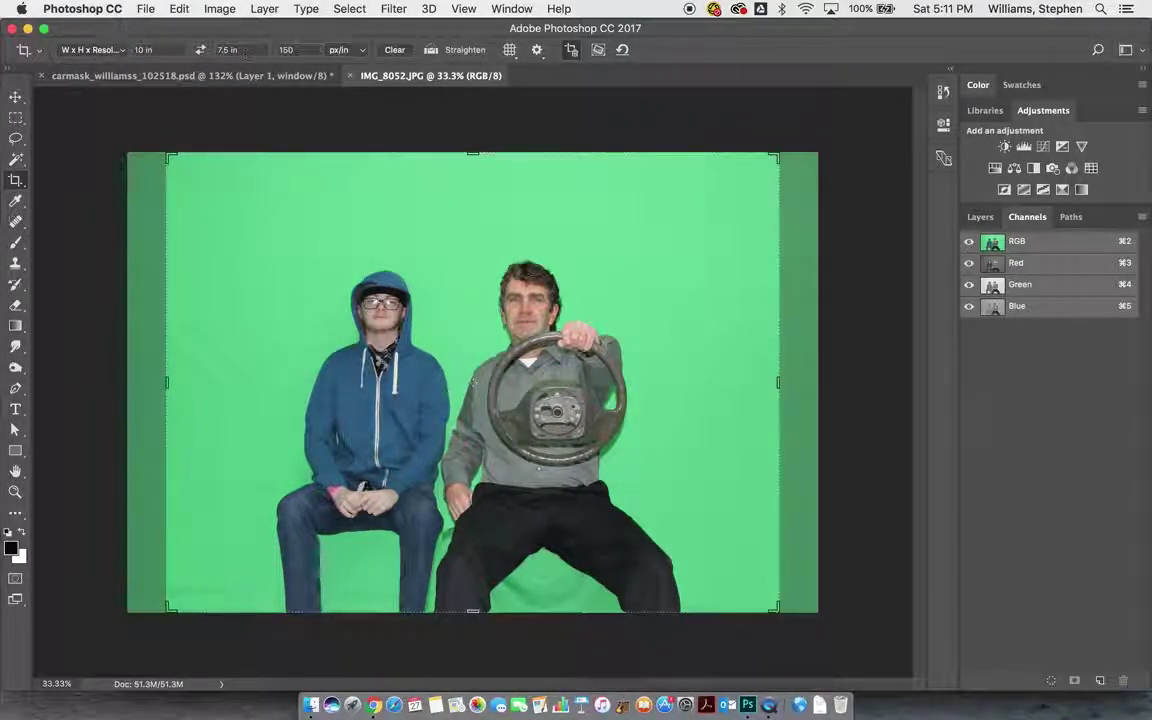
click(170, 157)
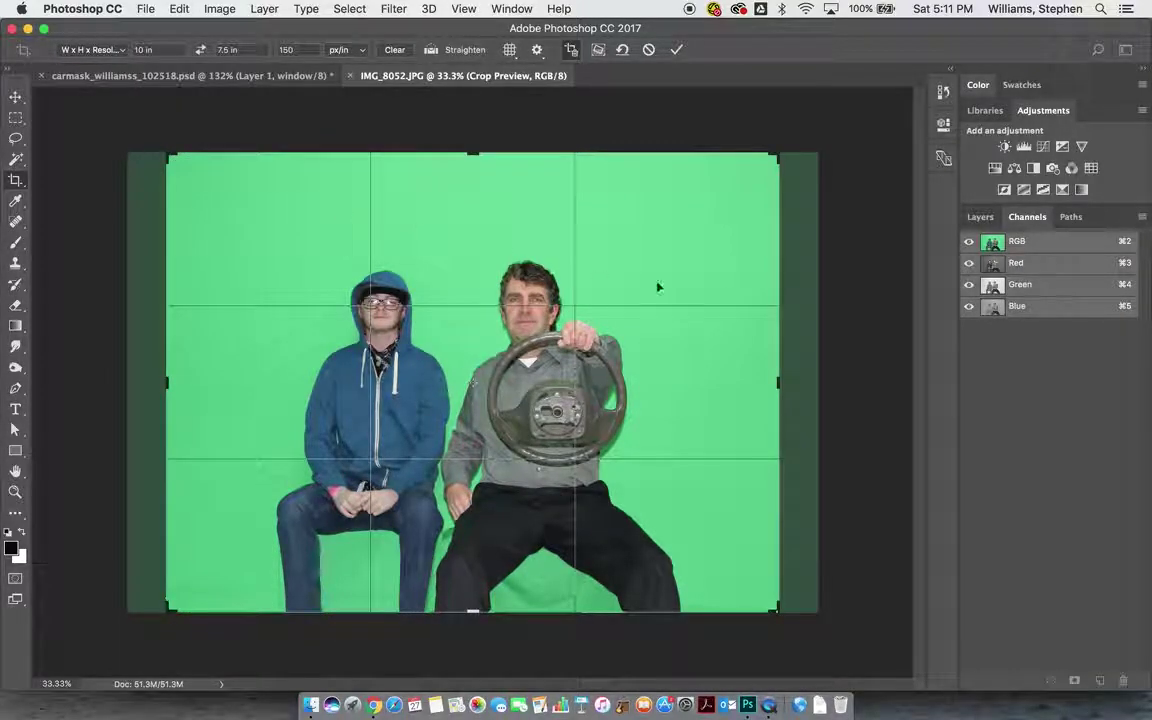
click(980, 216)
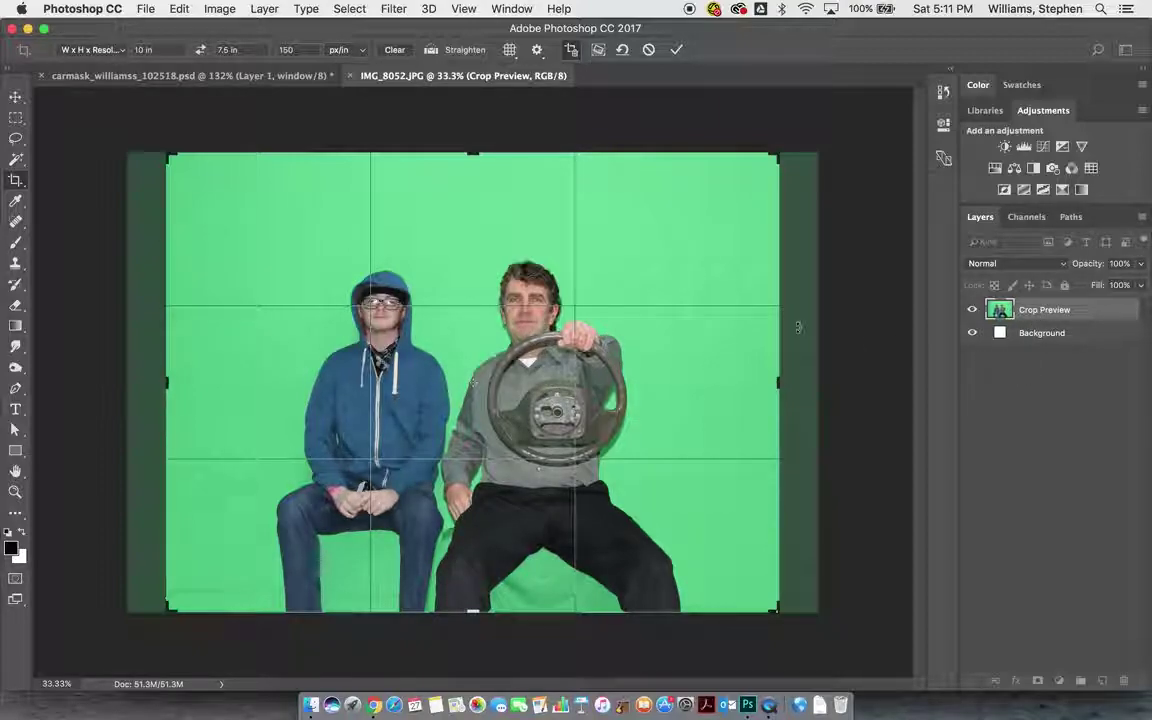
key(Return)
click(1122, 312)
key(super+0)
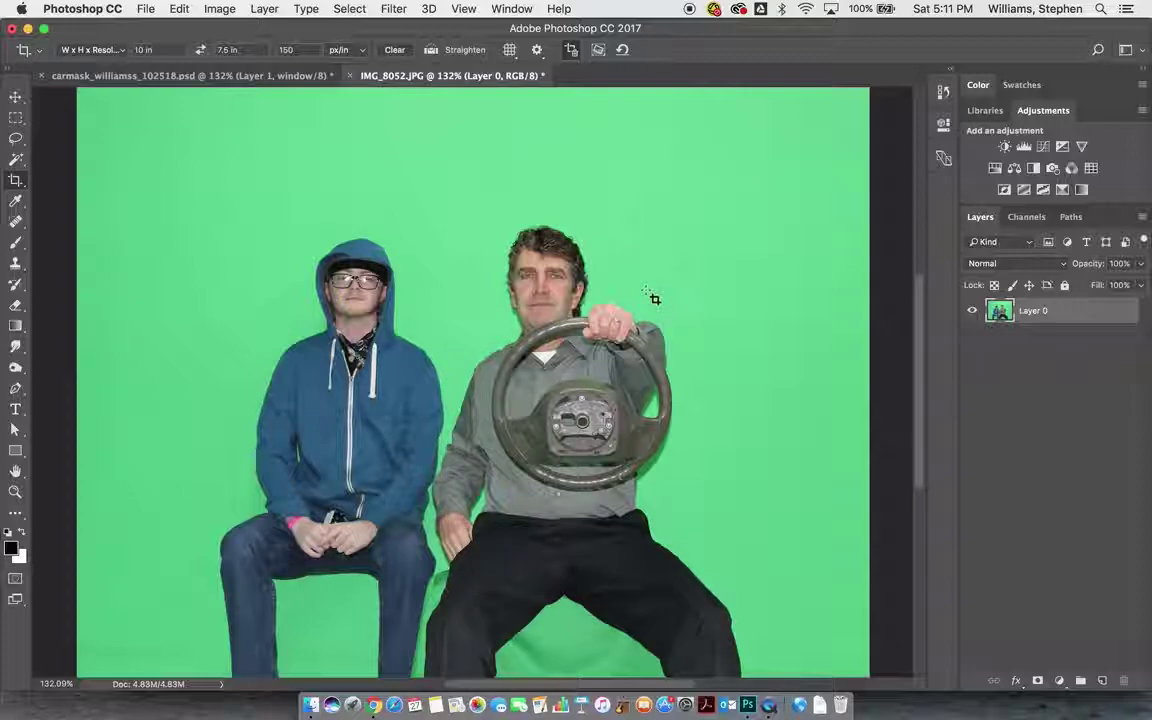
Quick-select both passengers and the steering wheel in Select and Mask, subtracting the green gap inside the wheel's rim
click(342, 10)
click(342, 9)
click(340, 8)
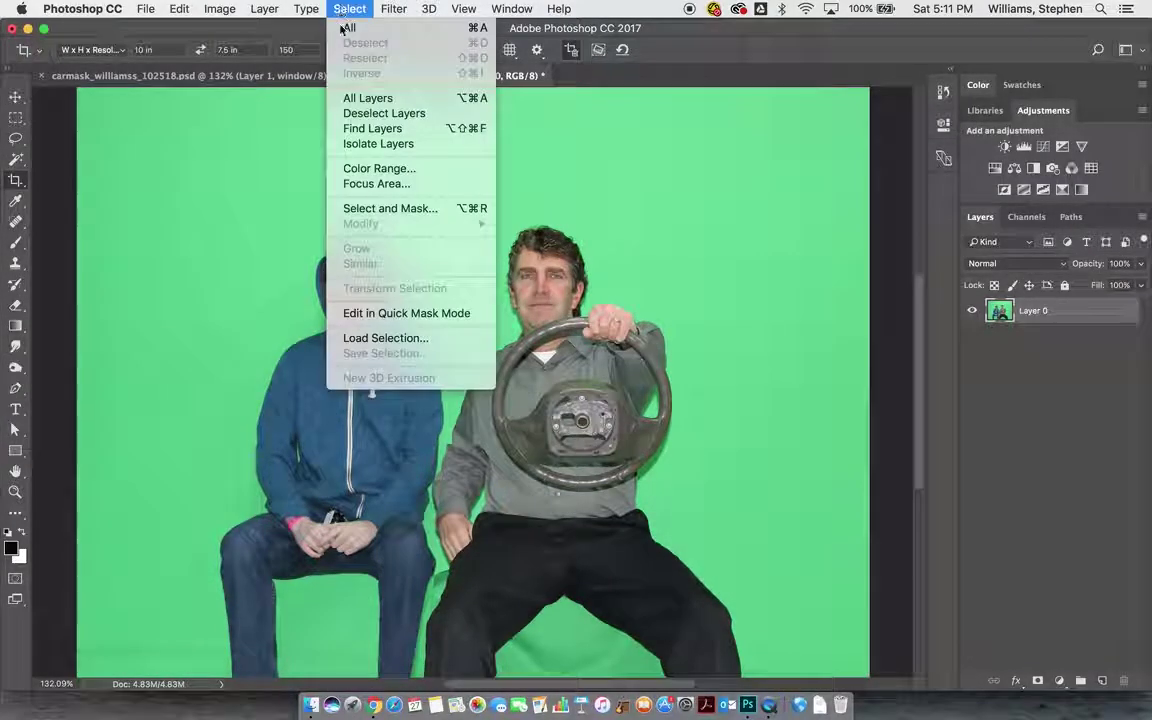
click(385, 209)
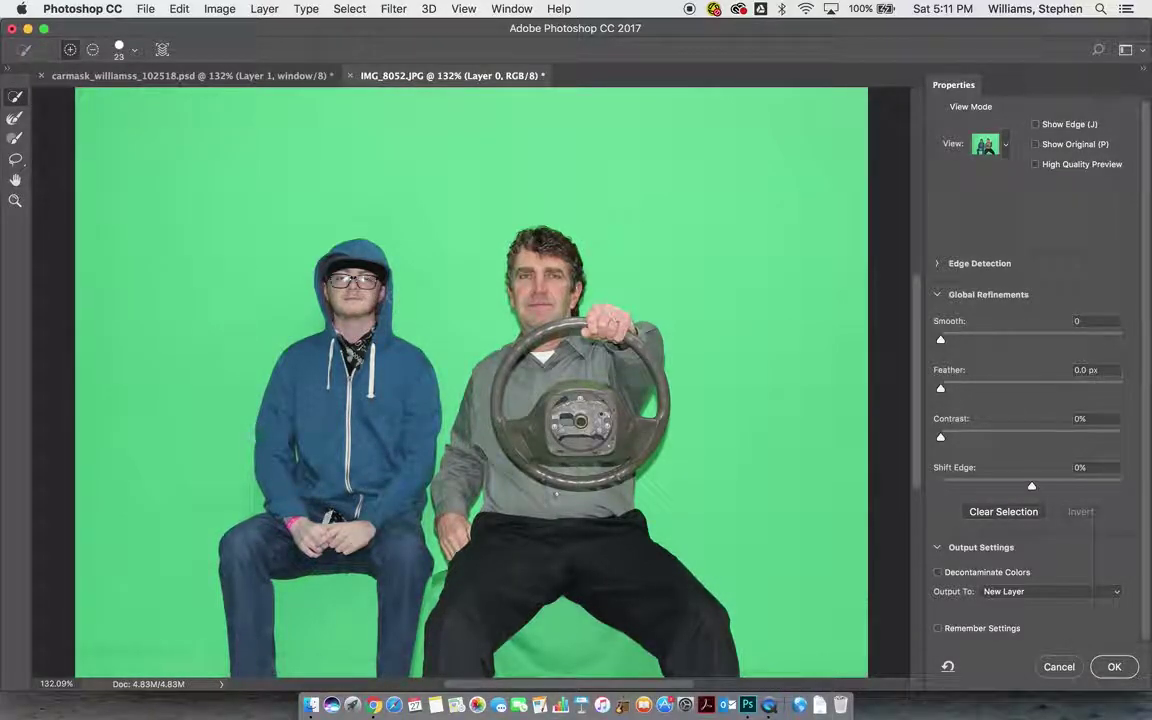
mouse_move(350, 252)
mouse_down()
mouse_move(354, 264)
mouse_move(318, 240)
mouse_move(377, 310)
mouse_move(320, 430)
mouse_move(332, 354)
mouse_up()
drag(382, 348, 325, 368)
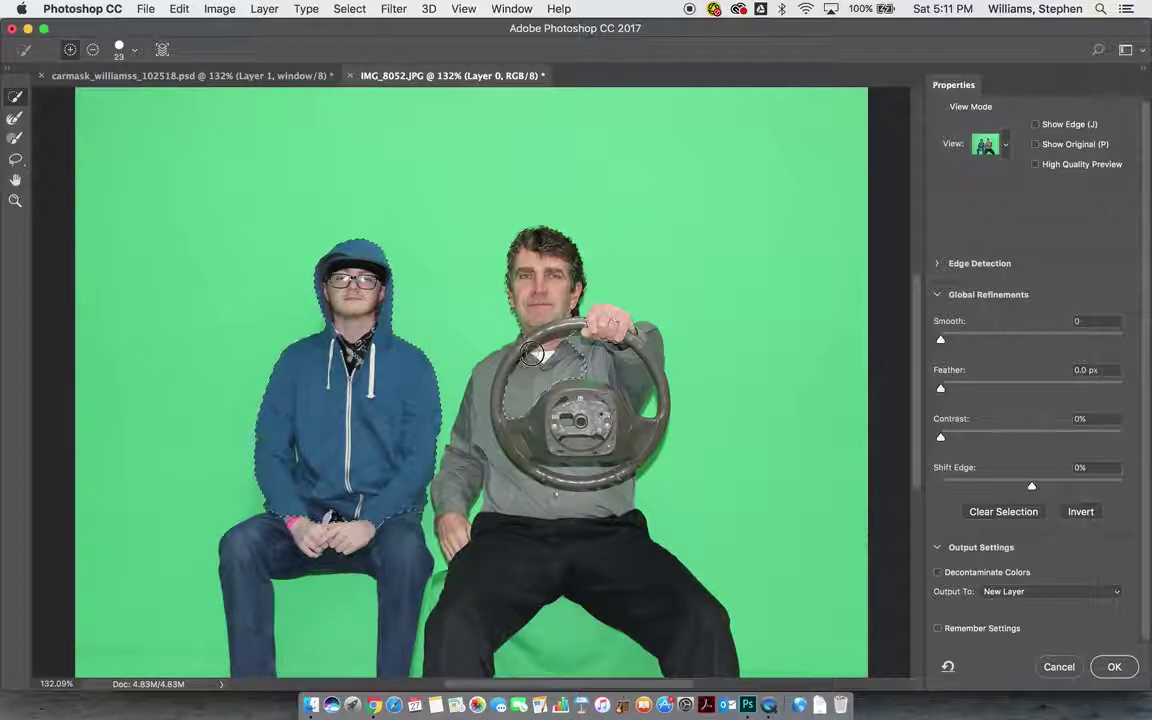
mouse_move(531, 424)
mouse_down()
mouse_move(580, 377)
mouse_move(625, 390)
mouse_up()
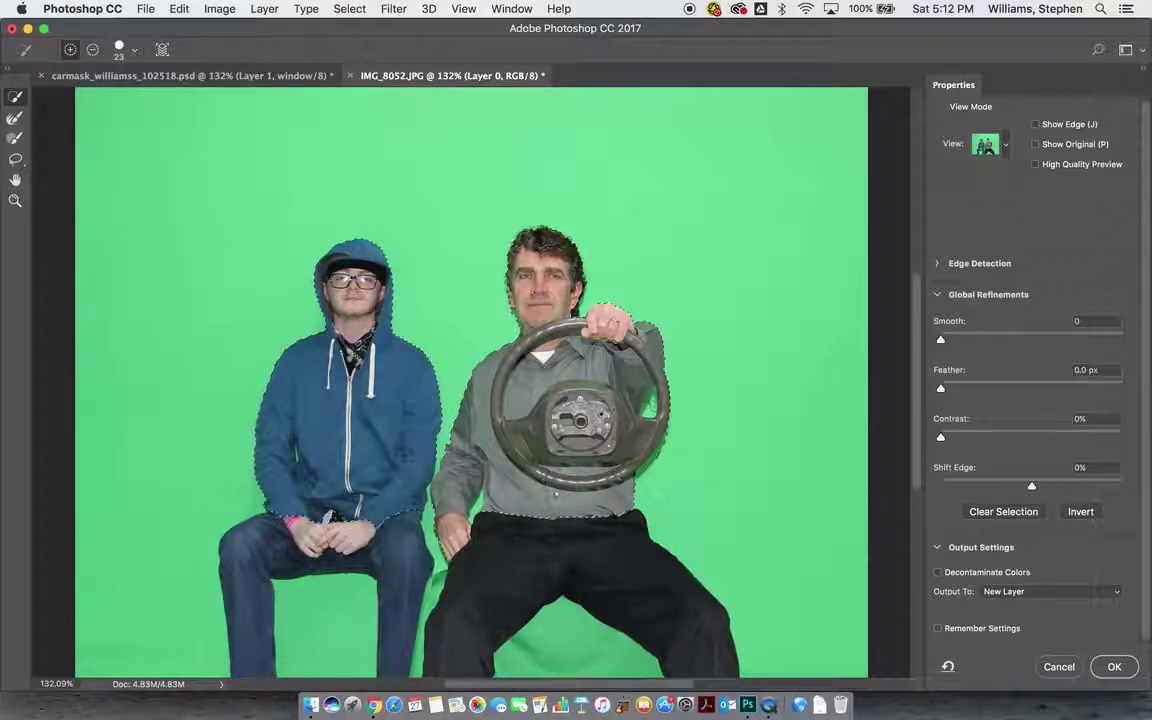
key(alt)
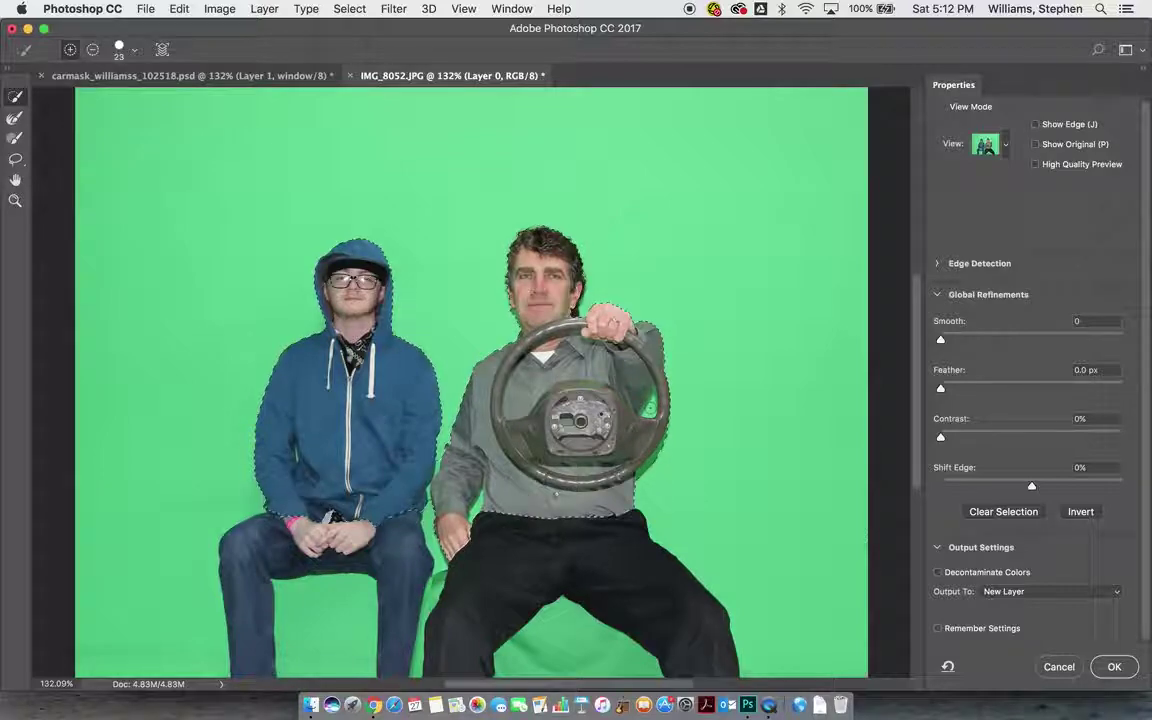
alt+click(650, 401)
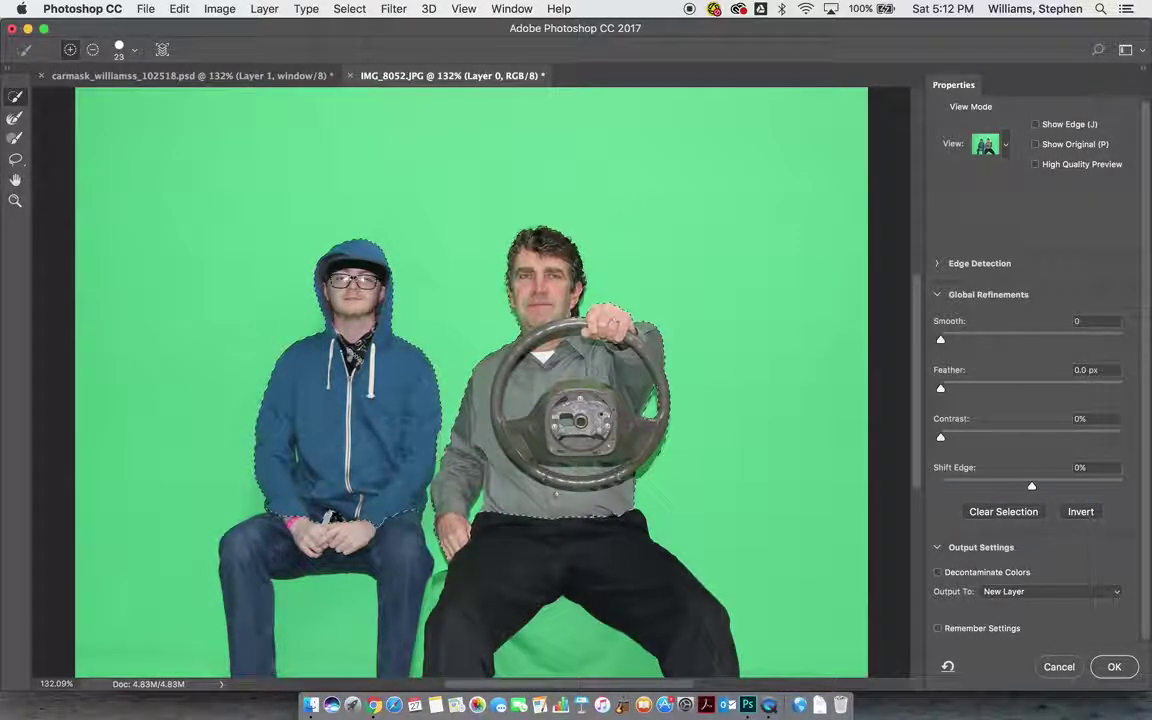
Preview the passenger selection in Onion Skin view and switch the view to On Black
click(1005, 145)
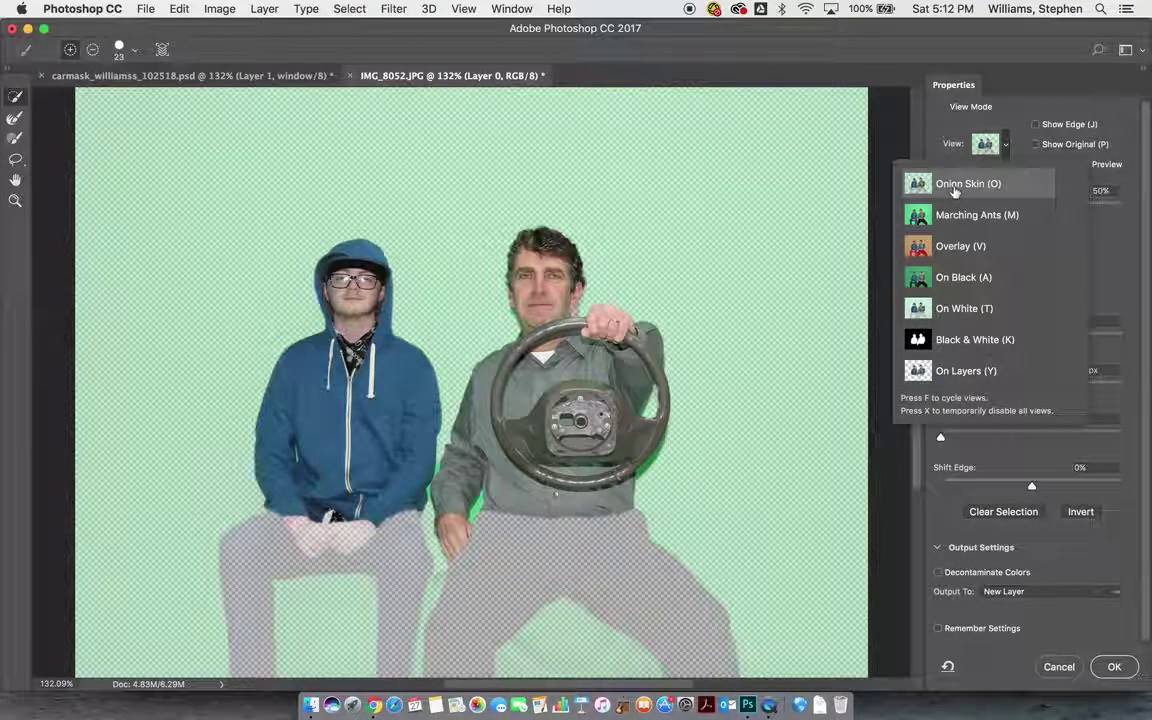
click(955, 186)
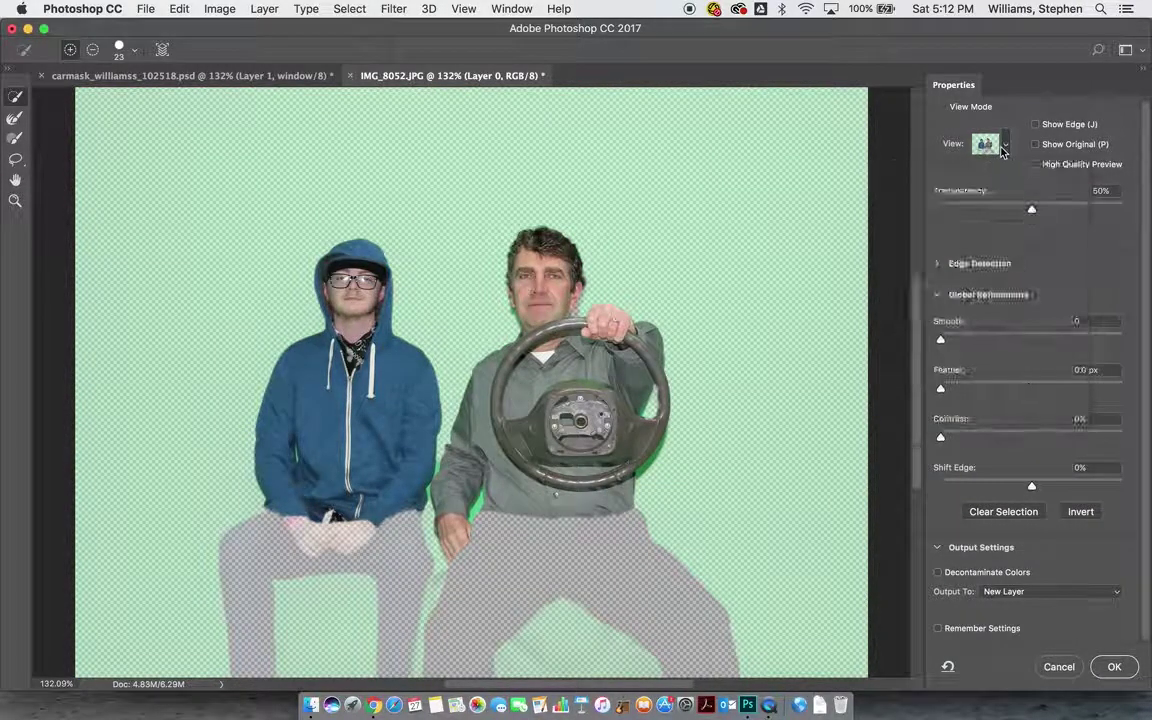
click(1005, 145)
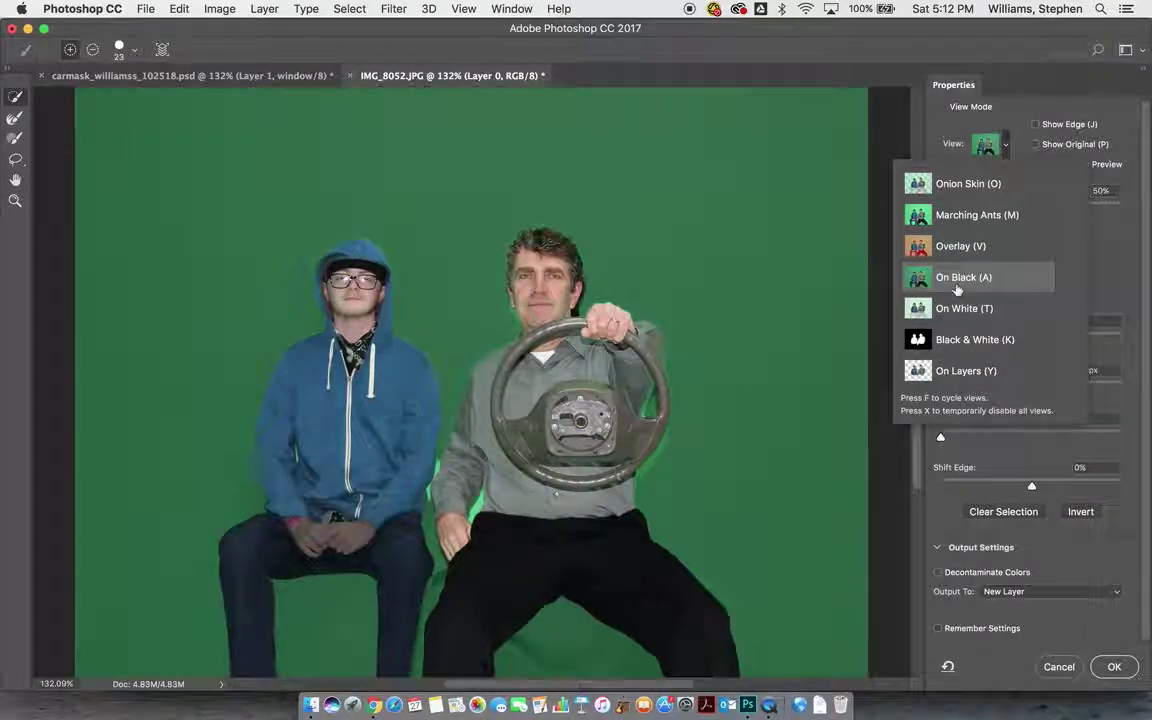
click(1028, 124)
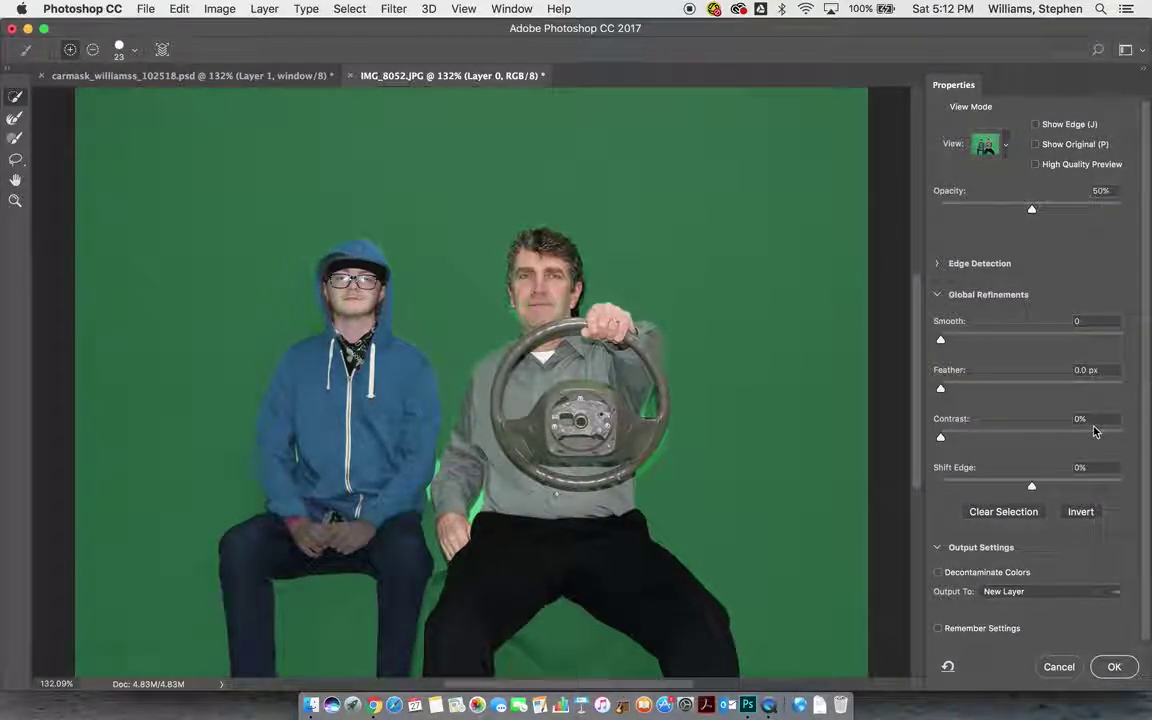
Refine the selection edge with Smooth 9, Contrast 15% and Shift Edge -34%
drag(942, 343, 957, 345)
drag(941, 437, 969, 435)
drag(1032, 485, 1002, 488)
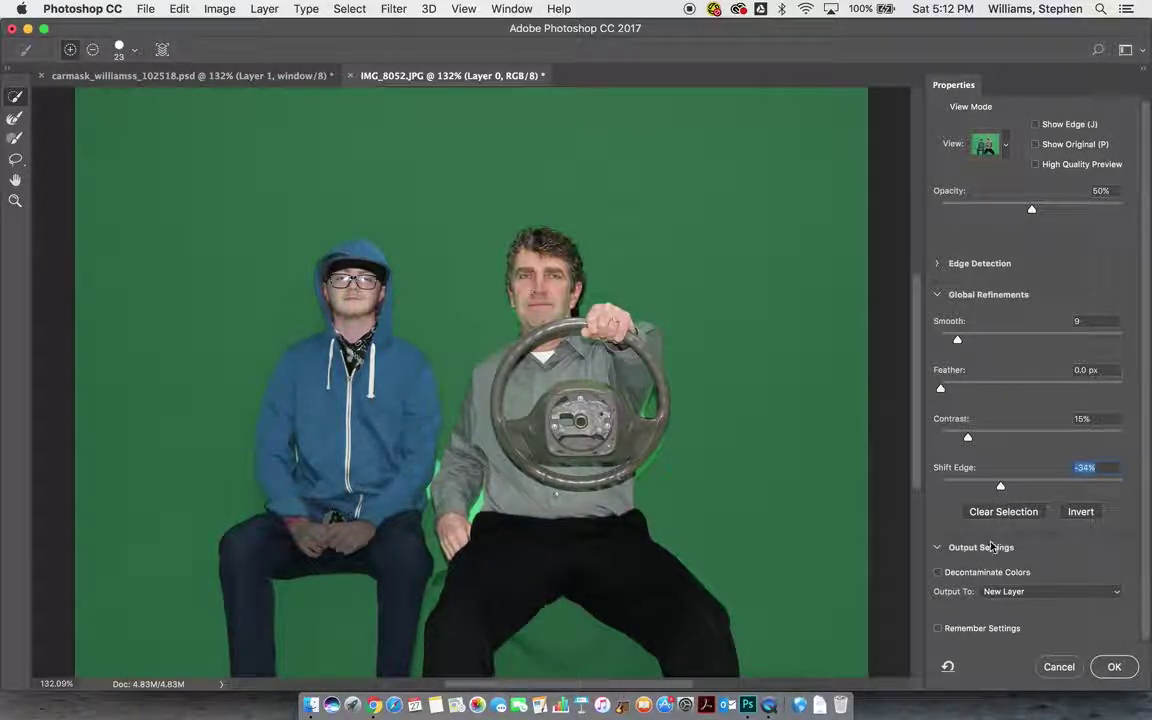
Enable Decontaminate Colors and output the refined passenger selection to a new layer
click(937, 548)
click(937, 549)
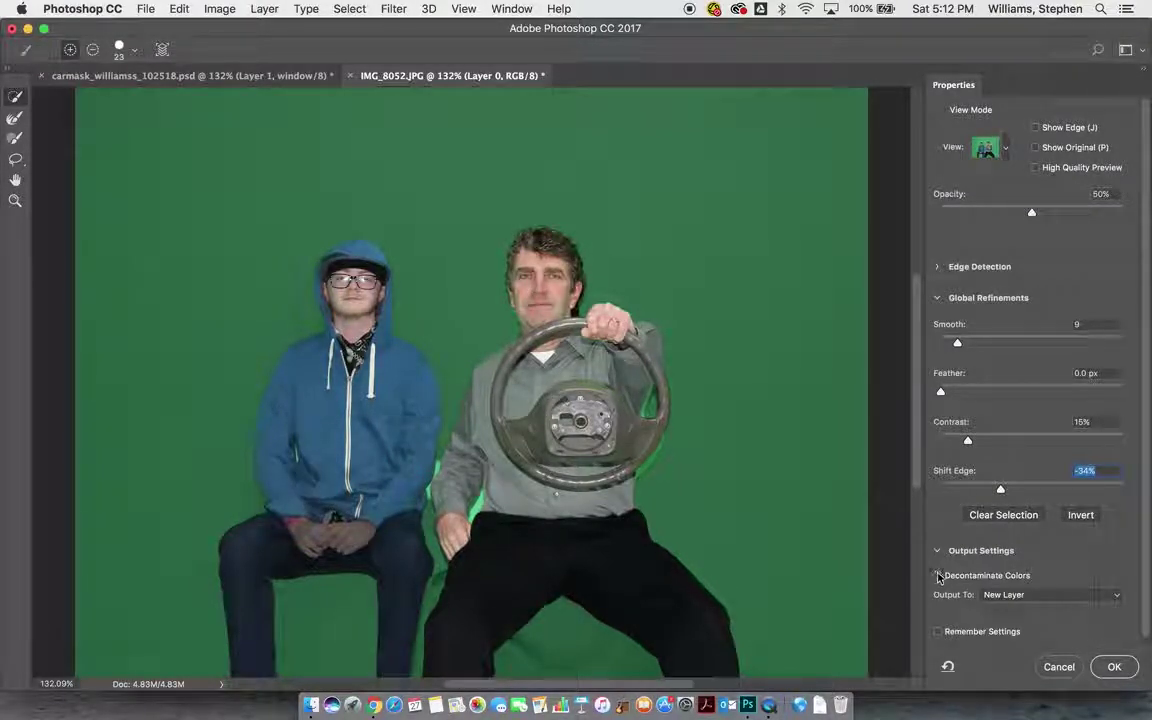
click(938, 576)
click(1044, 595)
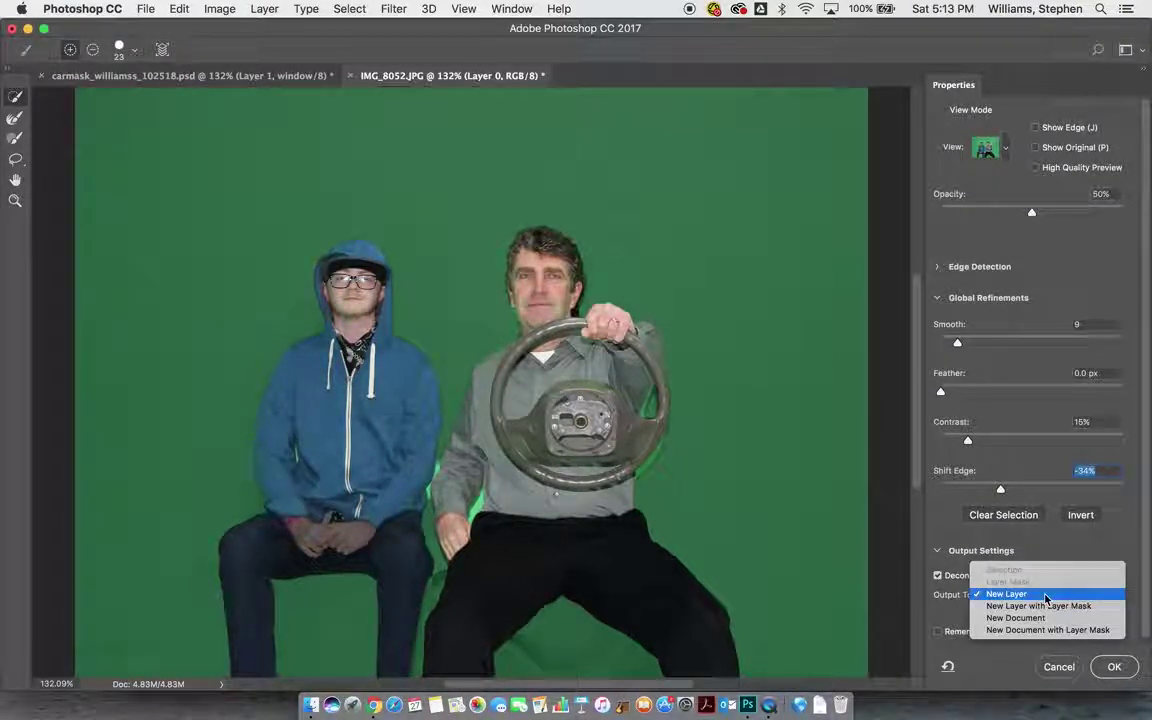
click(1006, 594)
click(1007, 595)
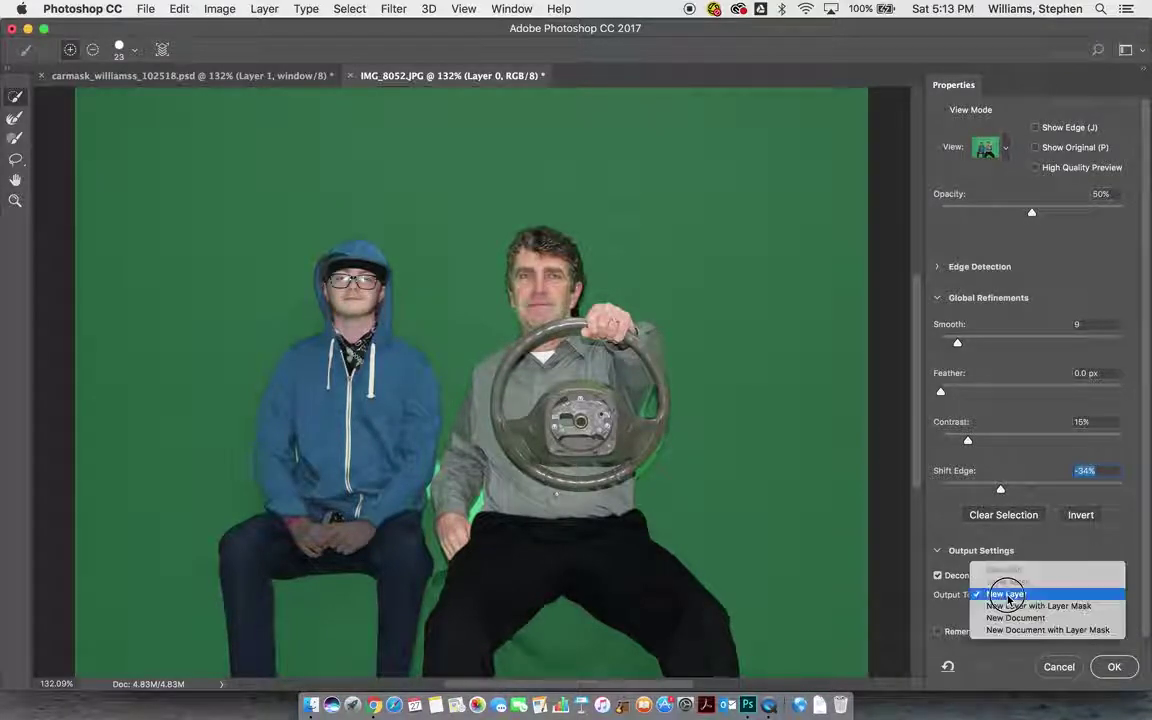
click(1007, 595)
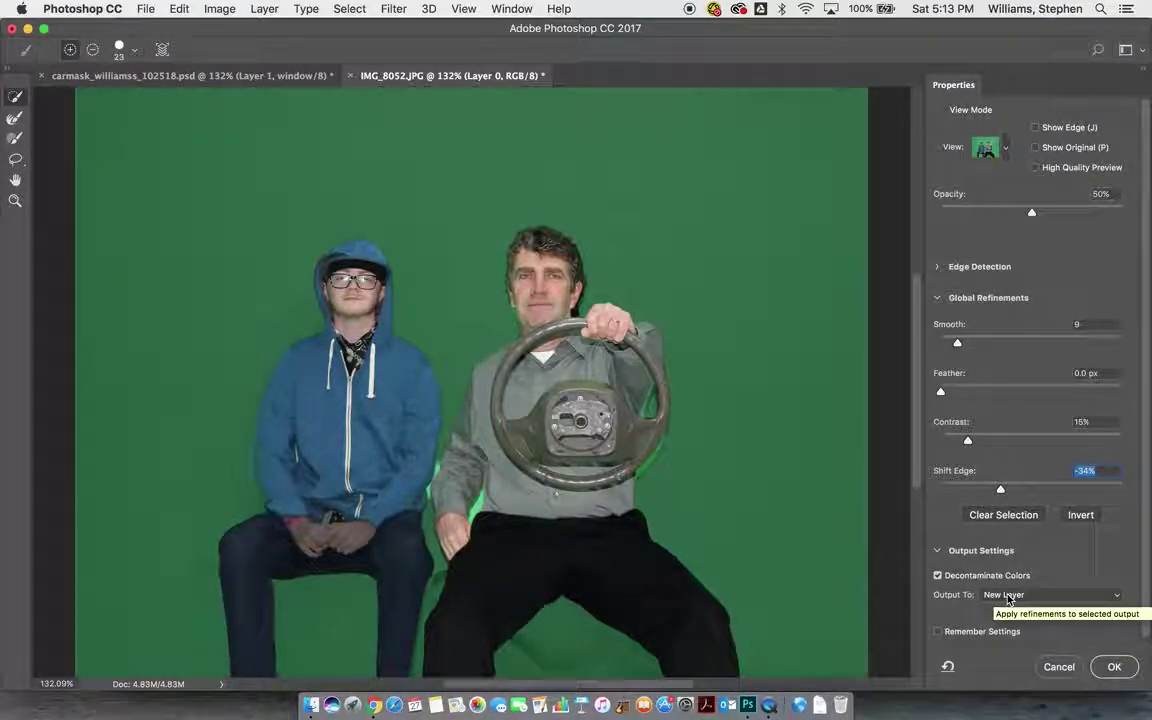
click(1115, 666)
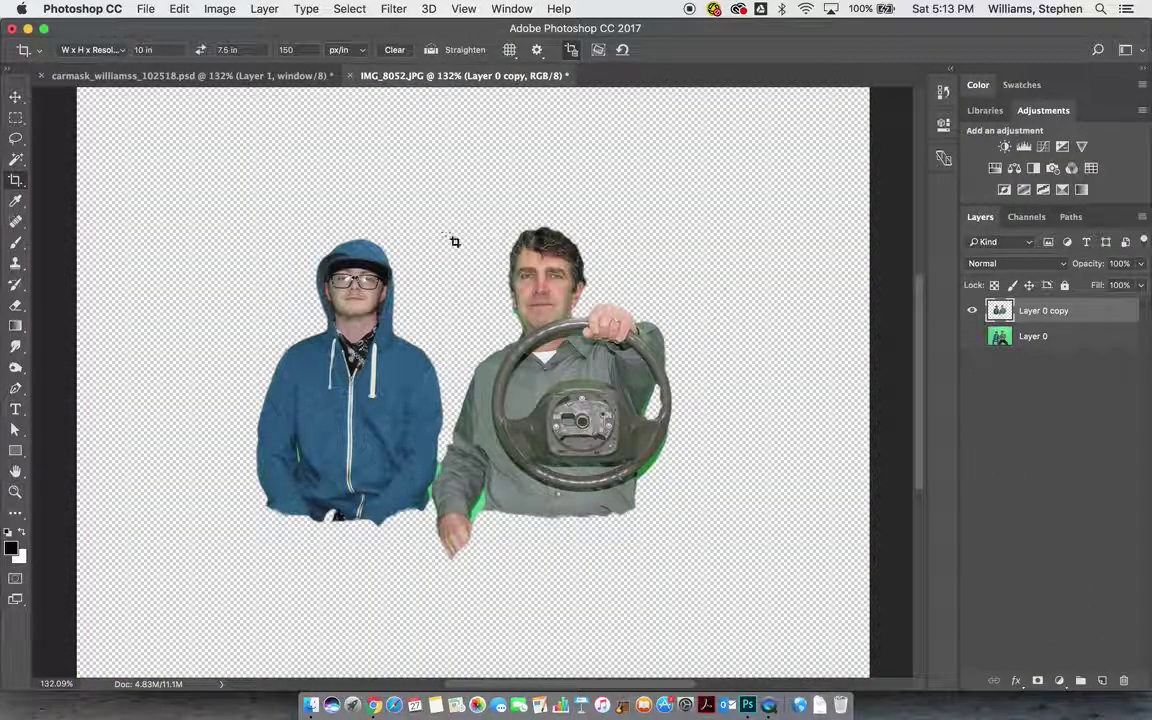
Enclose both cut-out passengers in a rectangular marquee selection and copy them
click(16, 117)
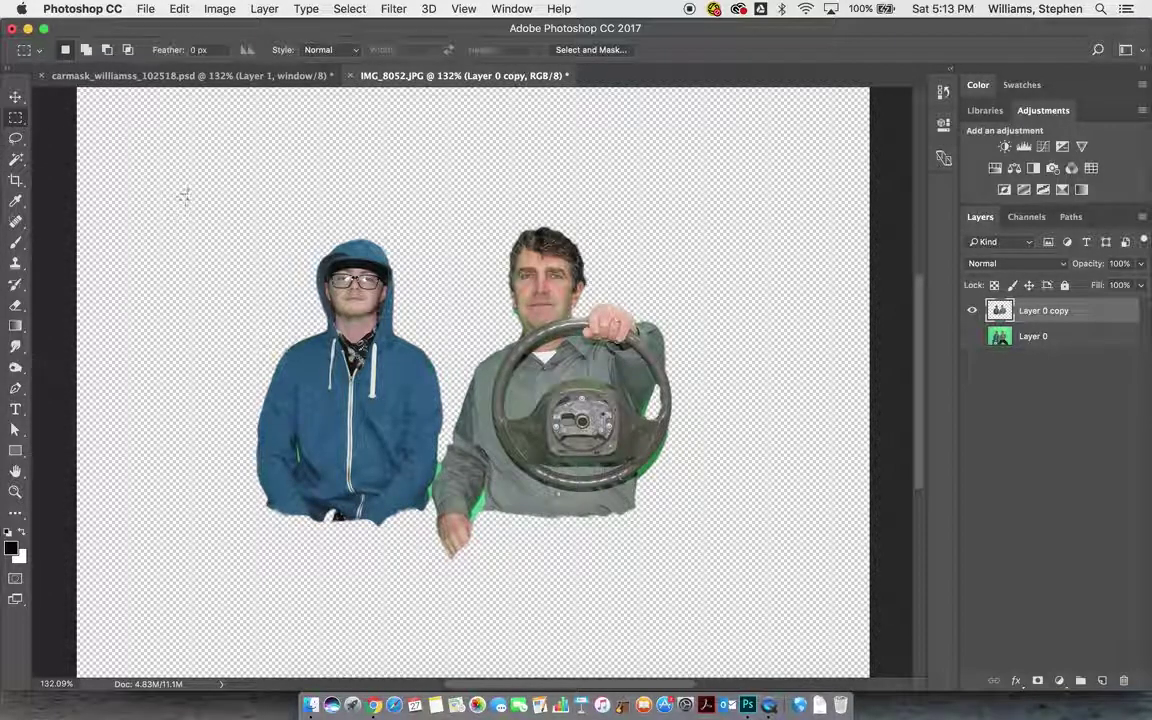
click(17, 122)
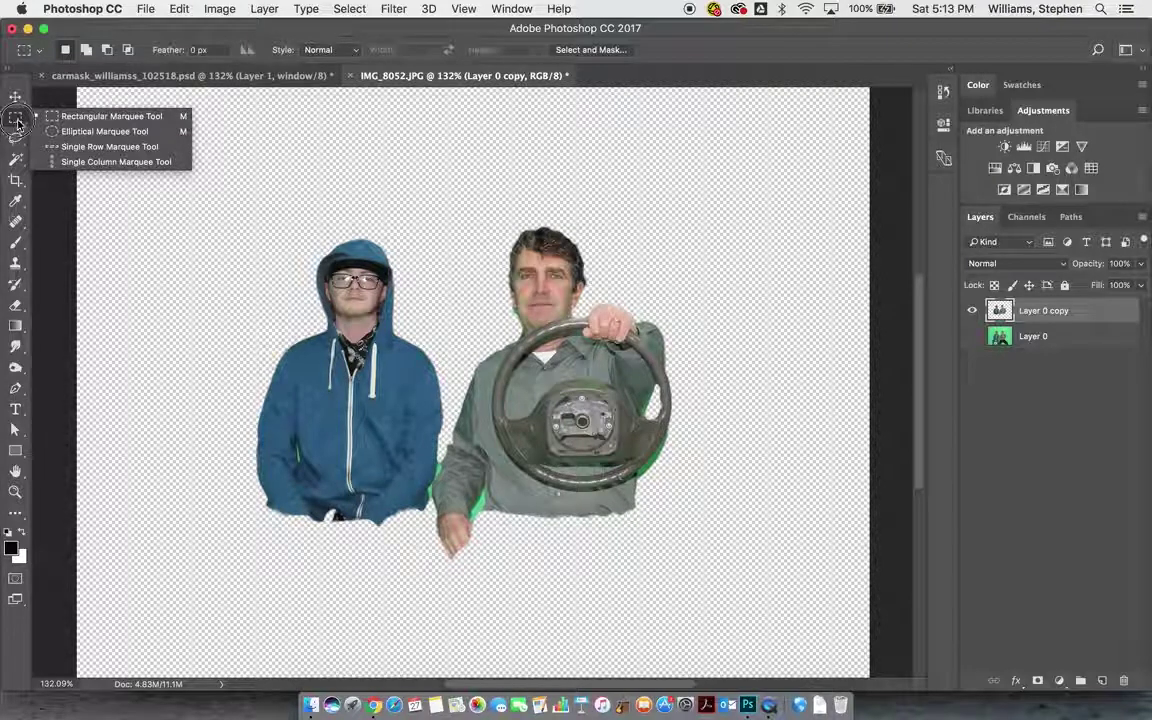
drag(196, 189, 731, 557)
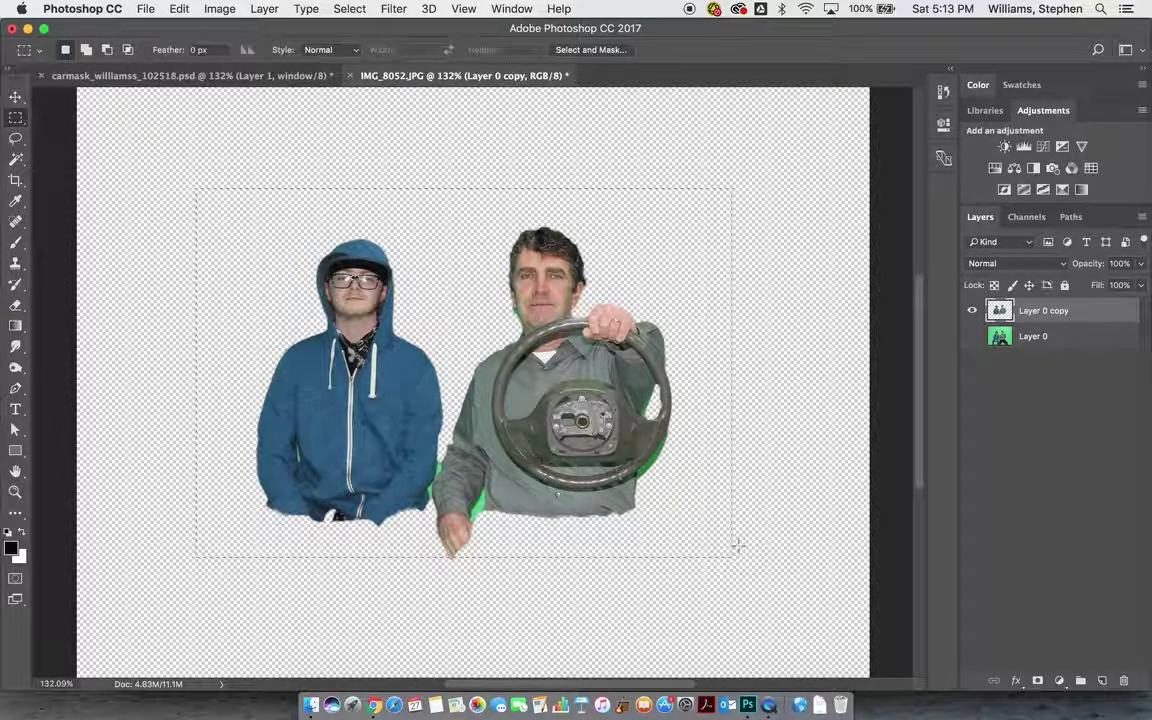
Return to the car composite, clear its selection, and load the window channel as a new, non-inverted selection
click(200, 75)
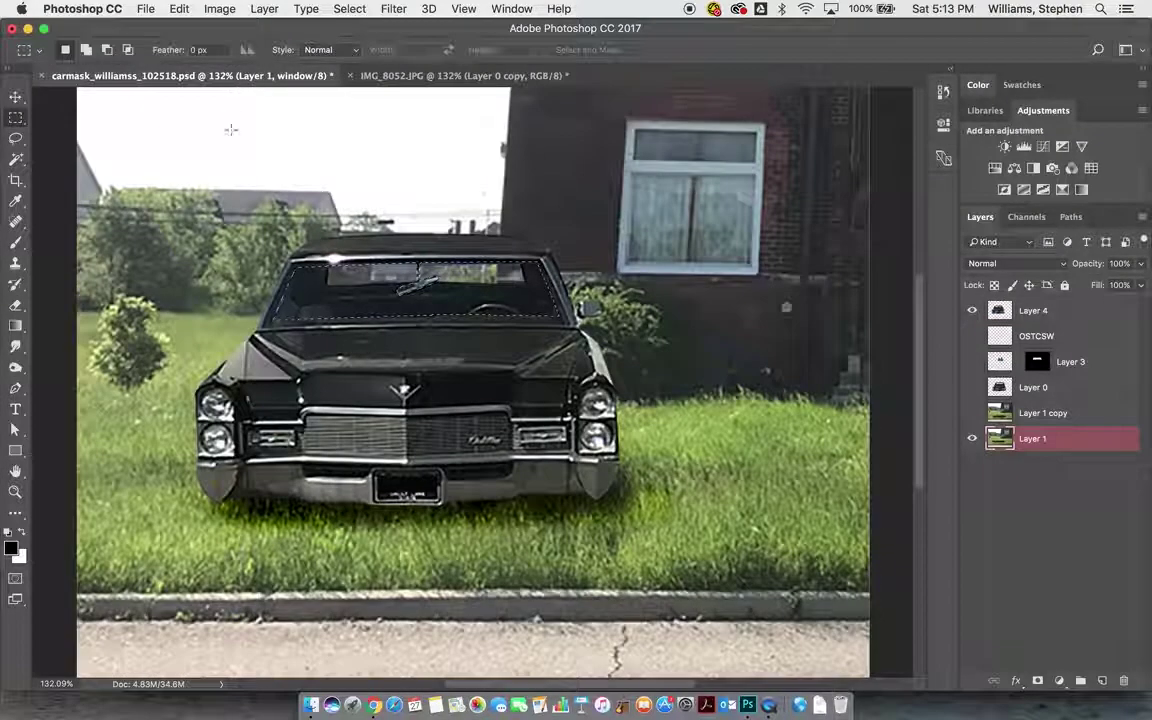
key(super+d)
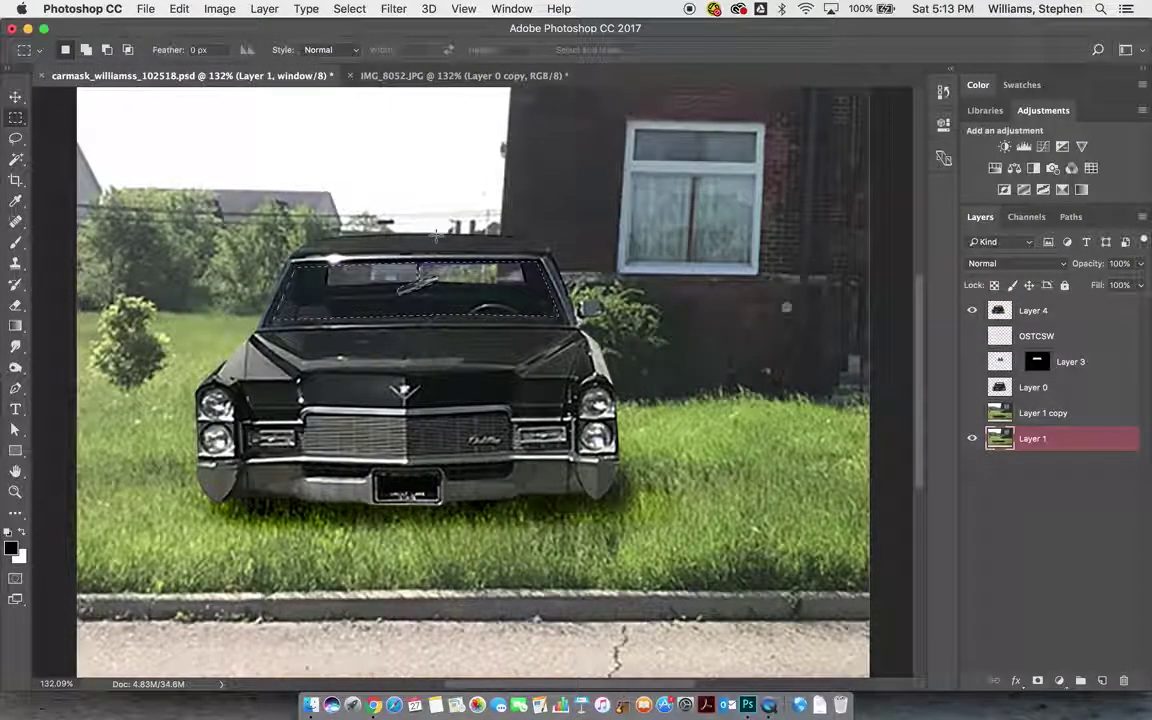
click(345, 10)
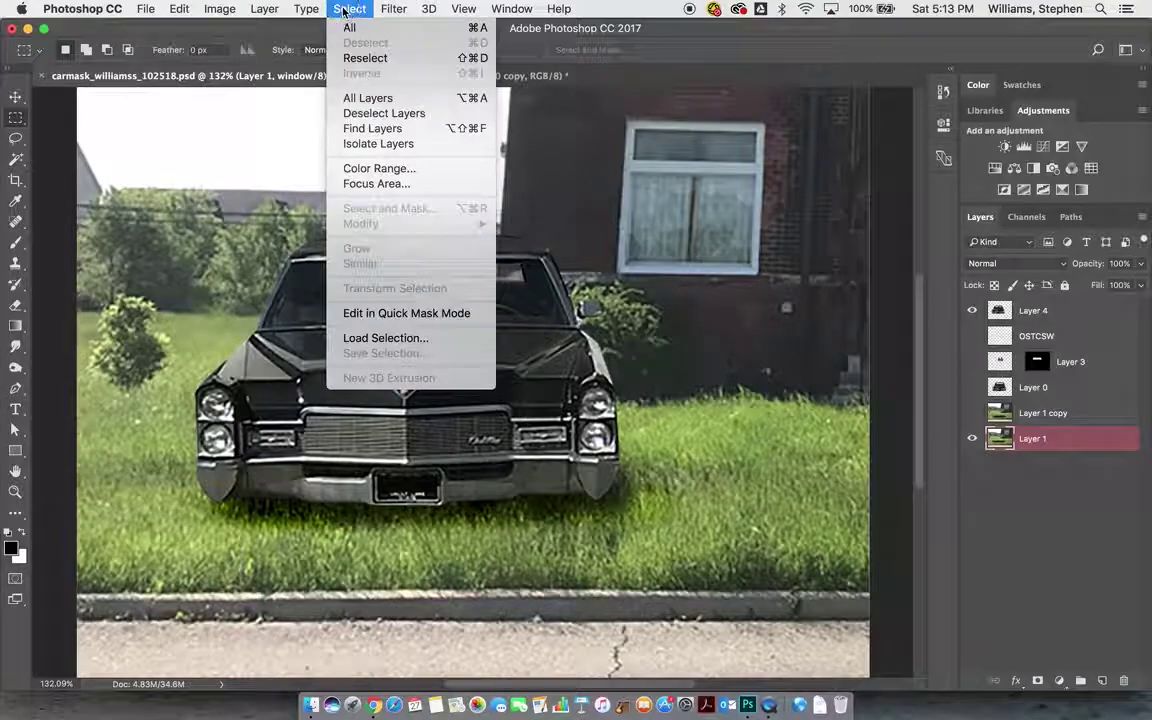
click(390, 338)
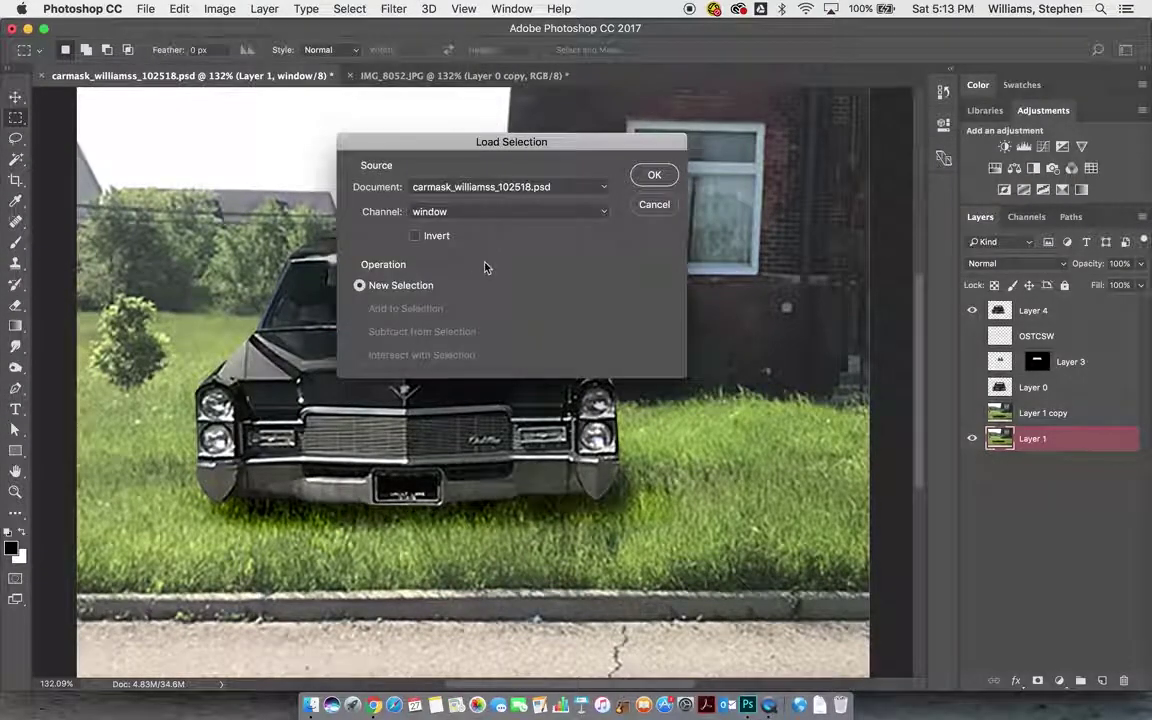
click(654, 175)
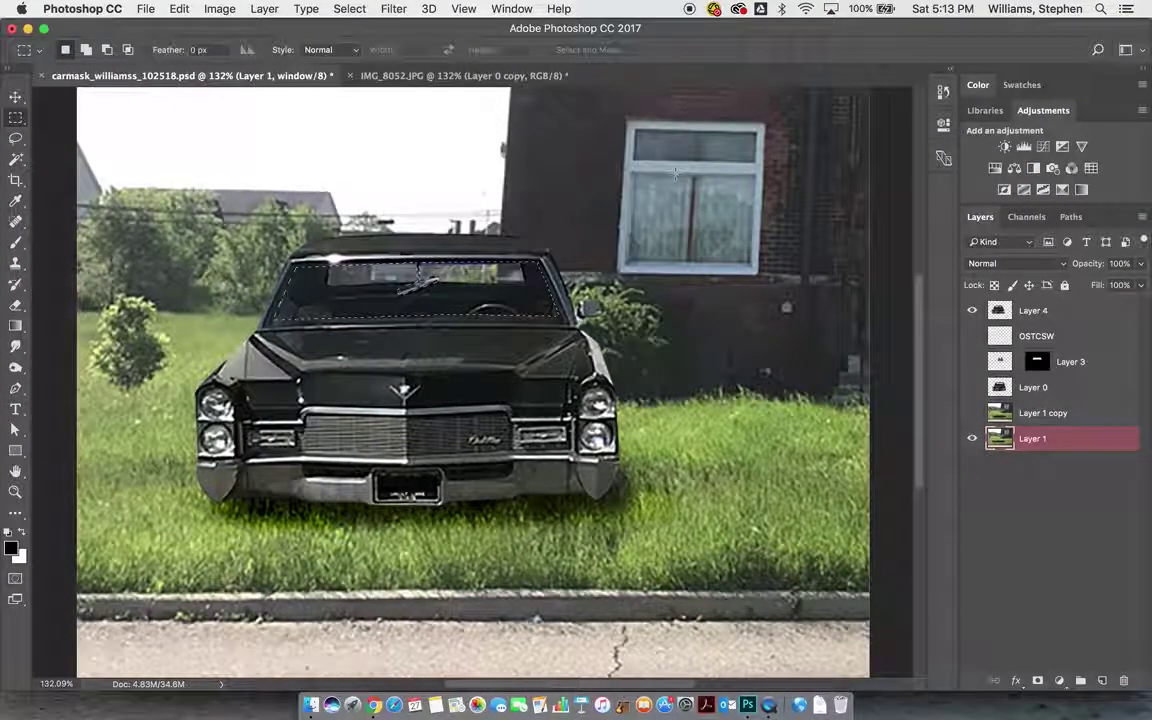
Try to paste the copied passengers into the window selection with Layer 1 active
click(179, 9)
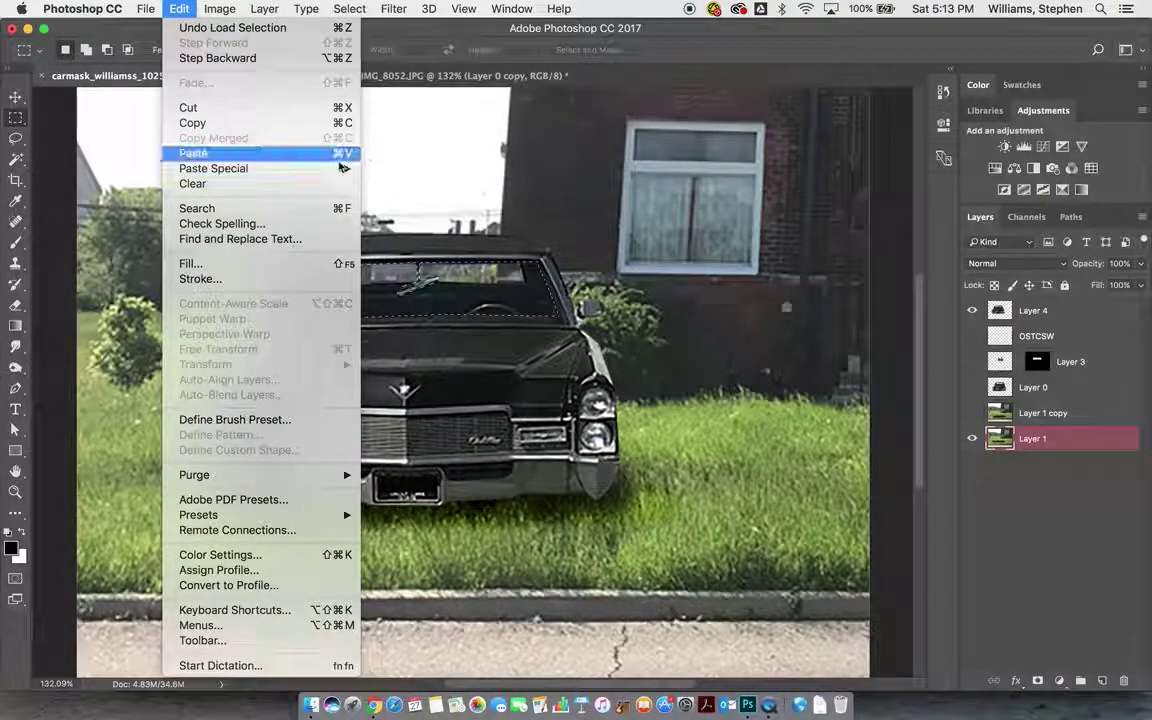
mouse_move(300, 166)
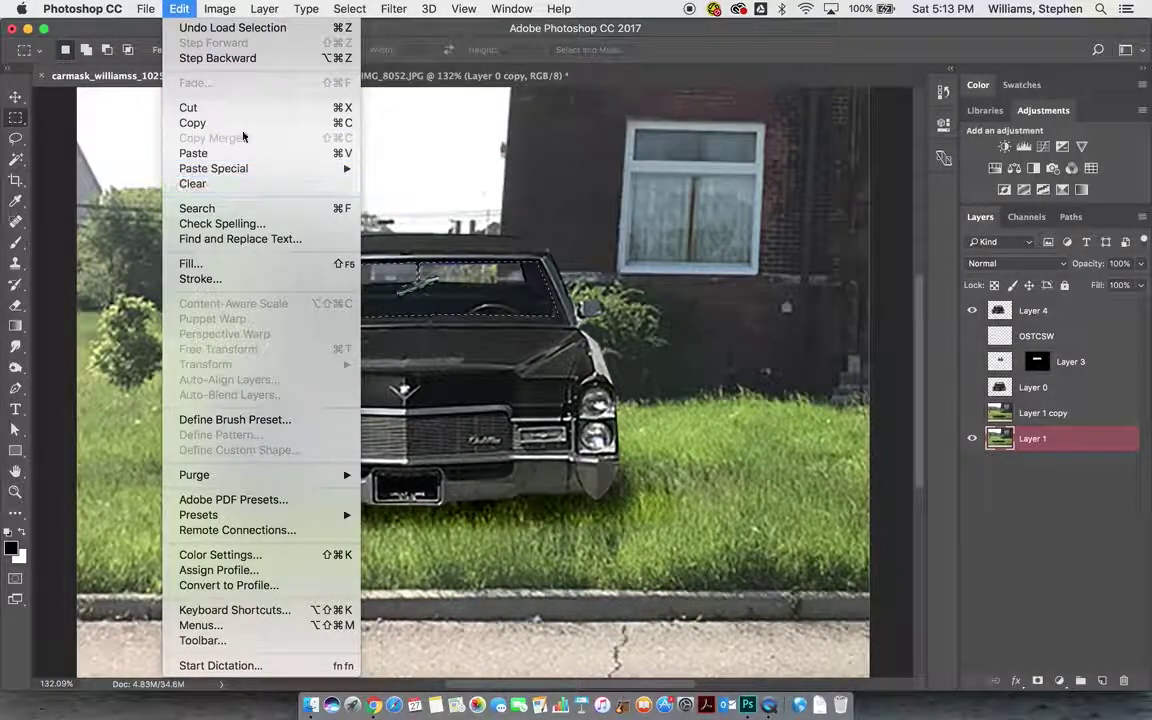
mouse_move(226, 169)
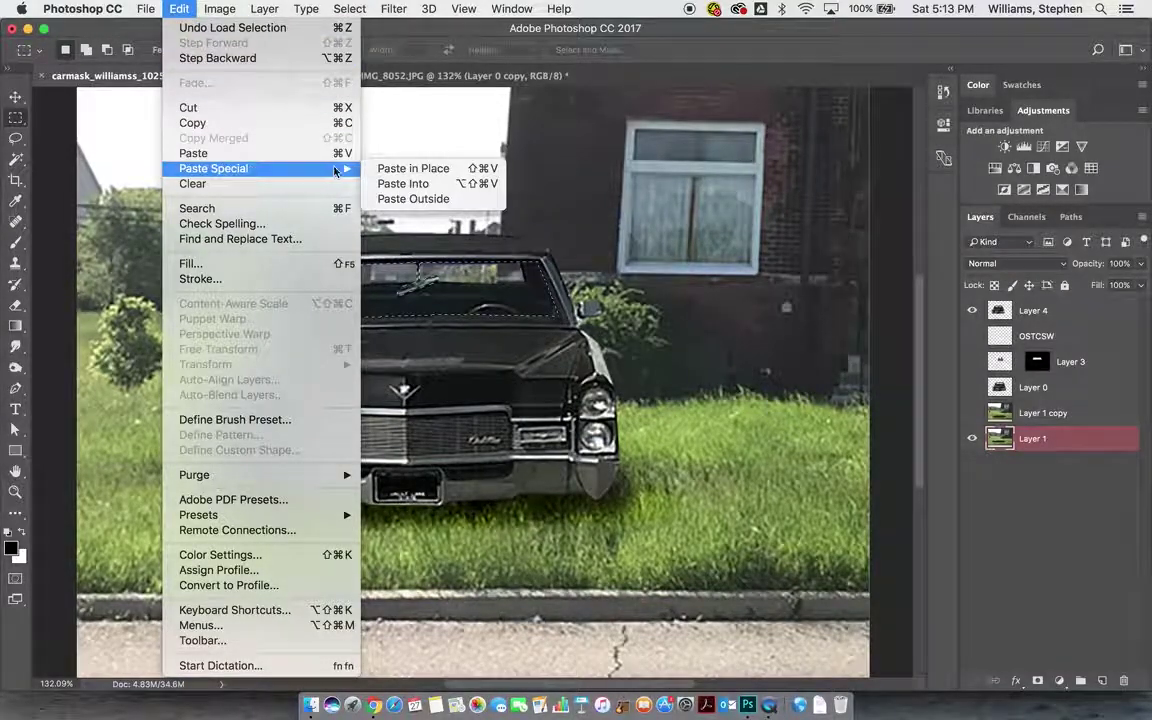
click(406, 185)
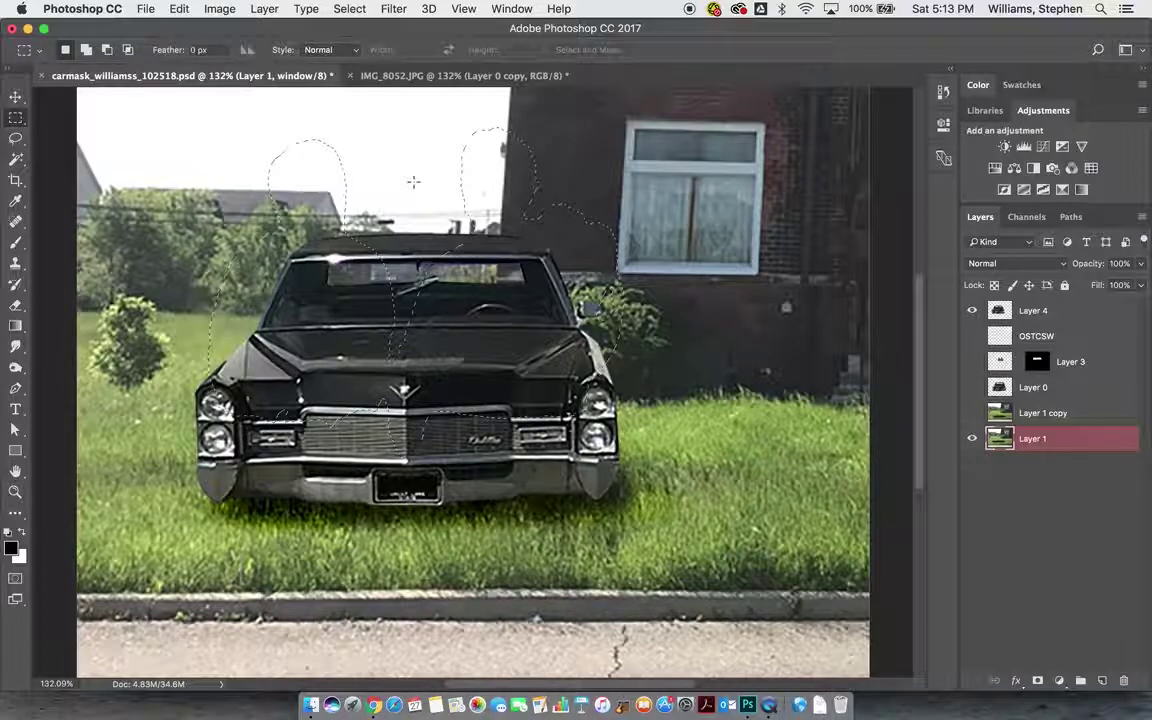
key(super+z)
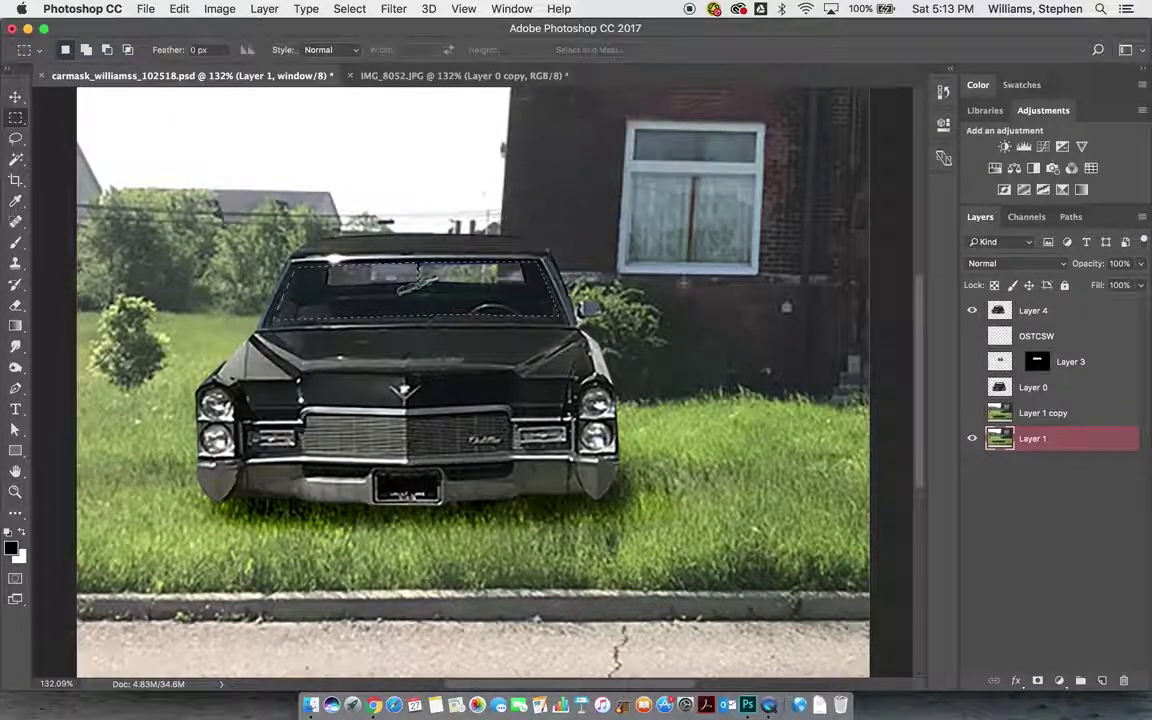
Paste the copied passengers into the windshield selection directly above Layer 4
click(1058, 437)
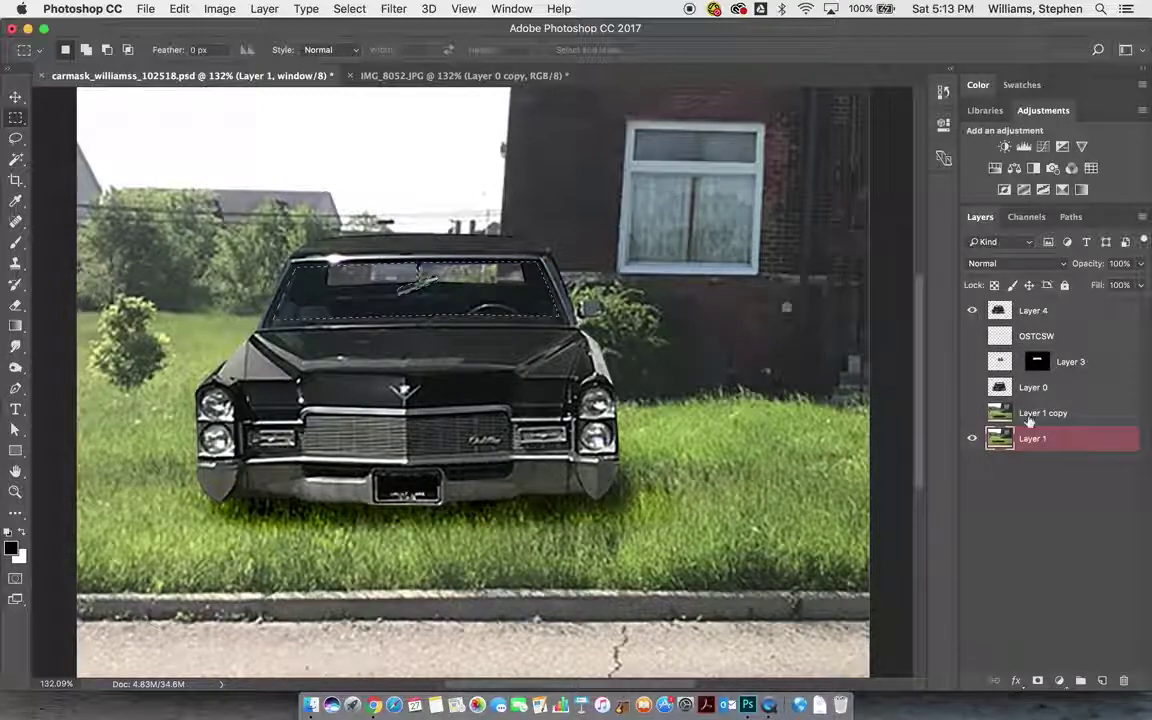
click(971, 388)
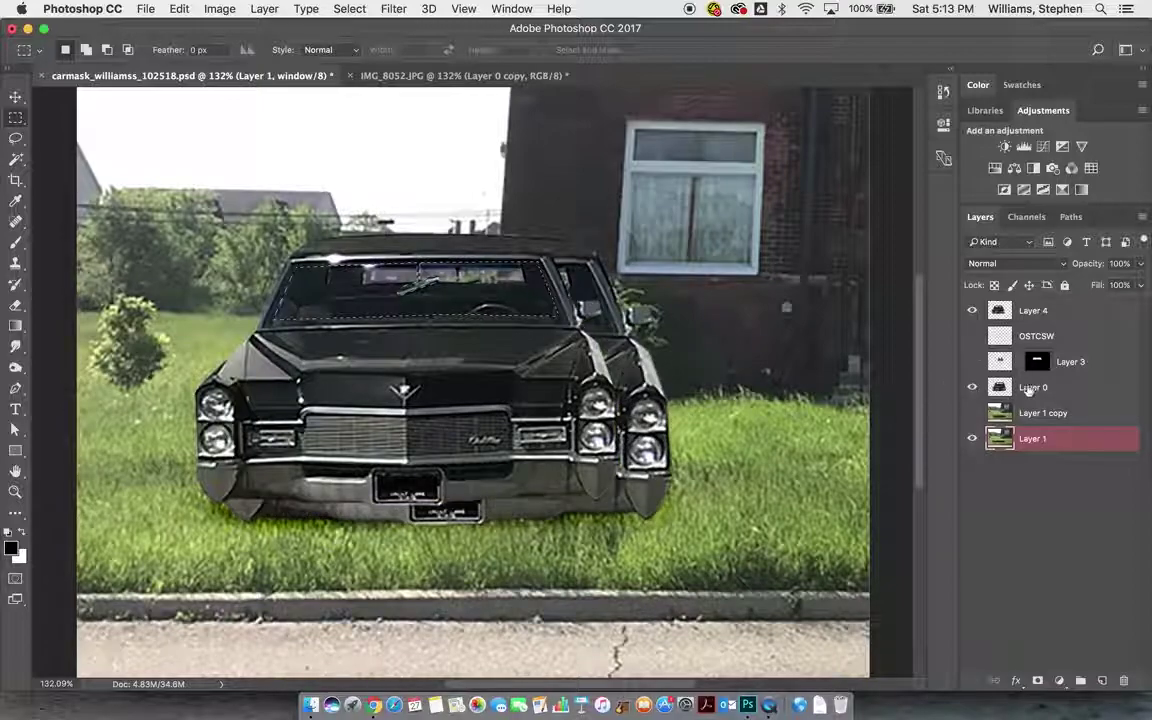
click(971, 388)
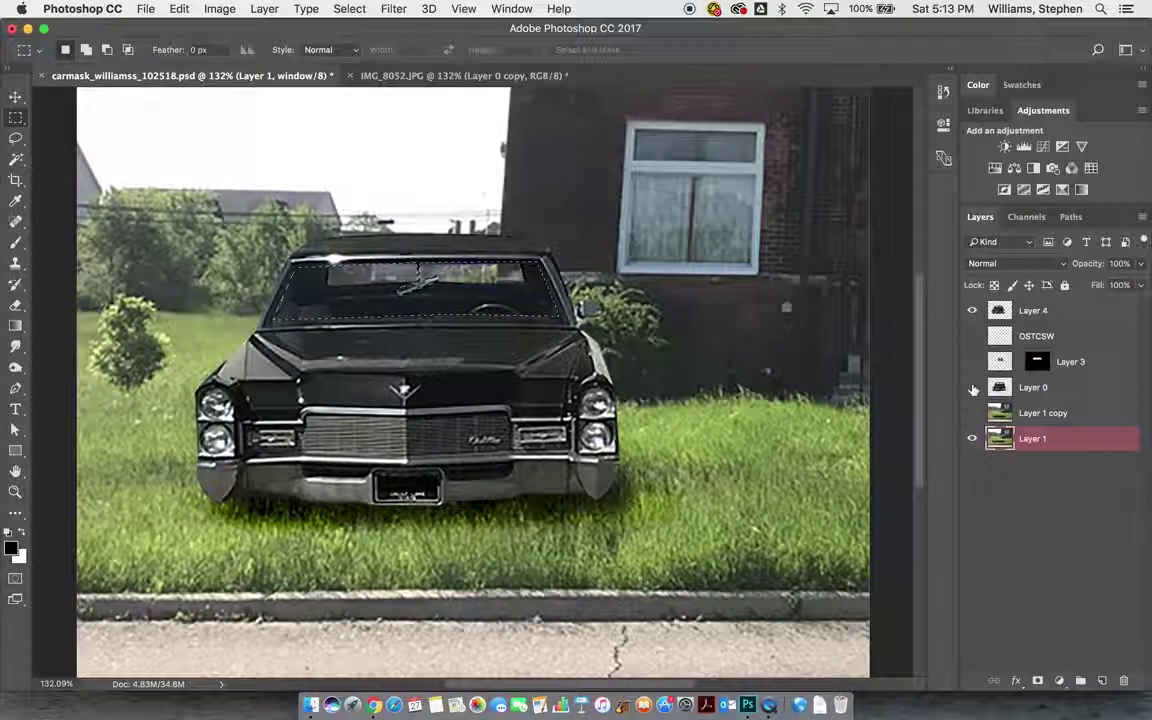
click(1031, 314)
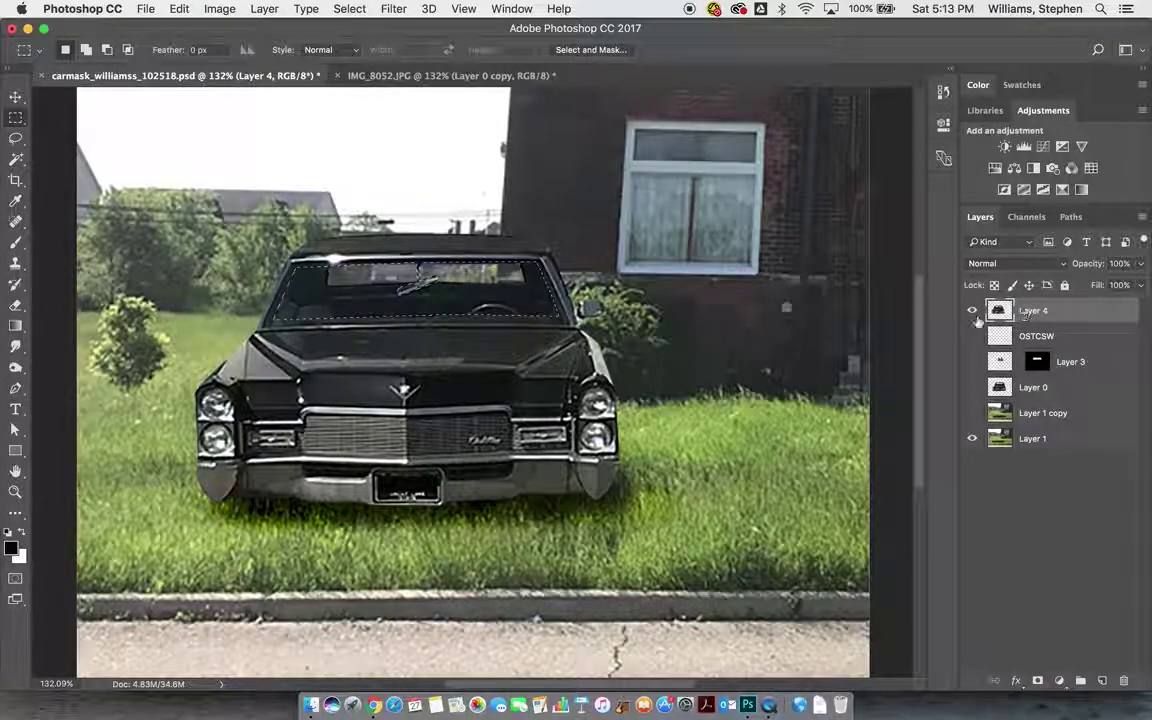
click(180, 9)
mouse_move(218, 168)
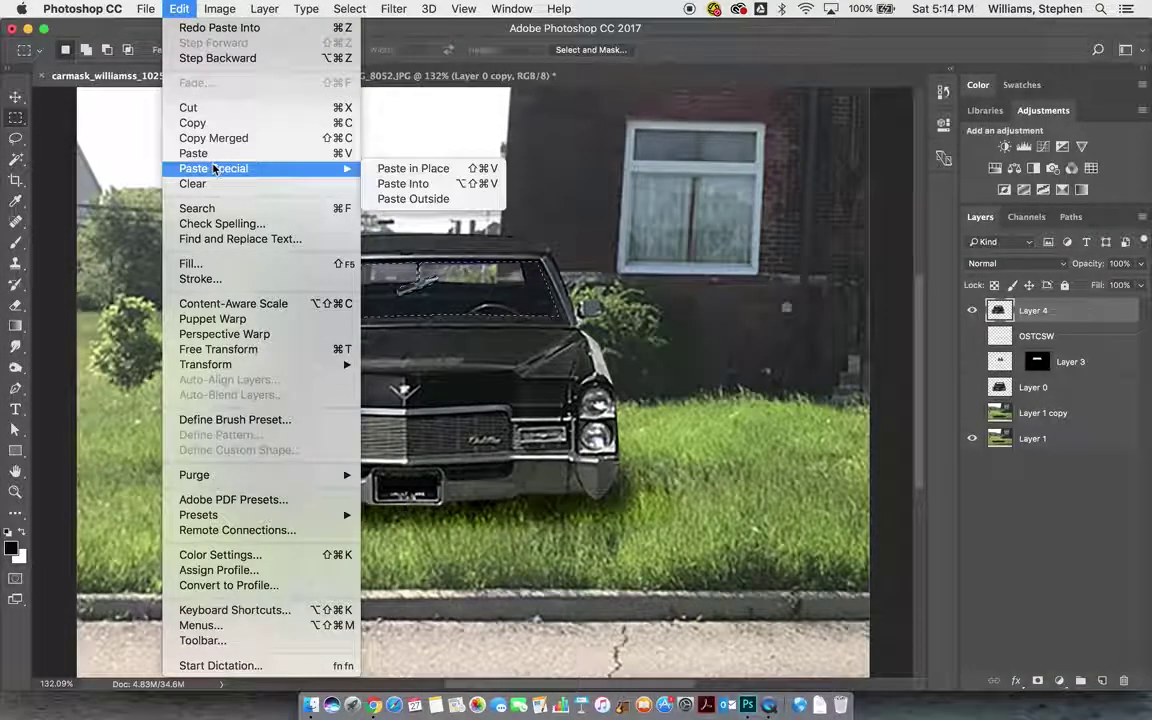
click(421, 185)
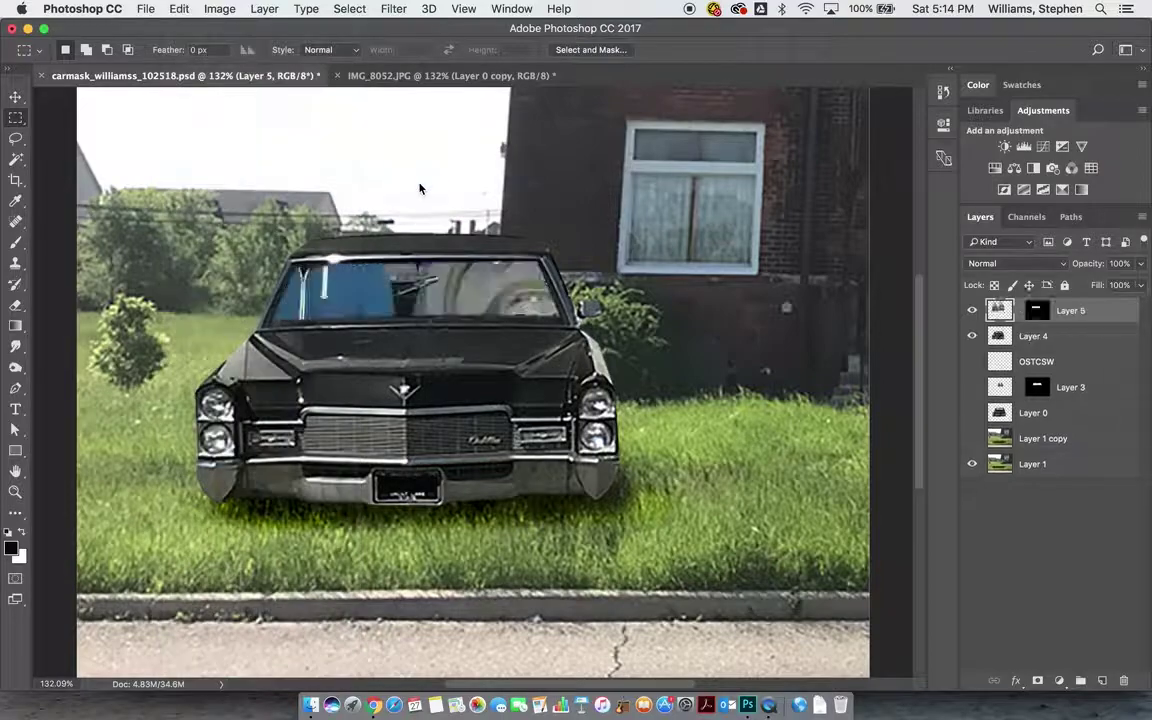
Scale the pasted passengers to about 46% and position them behind the windshield with the driver at the steering wheel
click(15, 99)
mouse_move(396, 318)
mouse_down()
mouse_move(410, 350)
mouse_move(375, 362)
mouse_move(409, 313)
mouse_up()
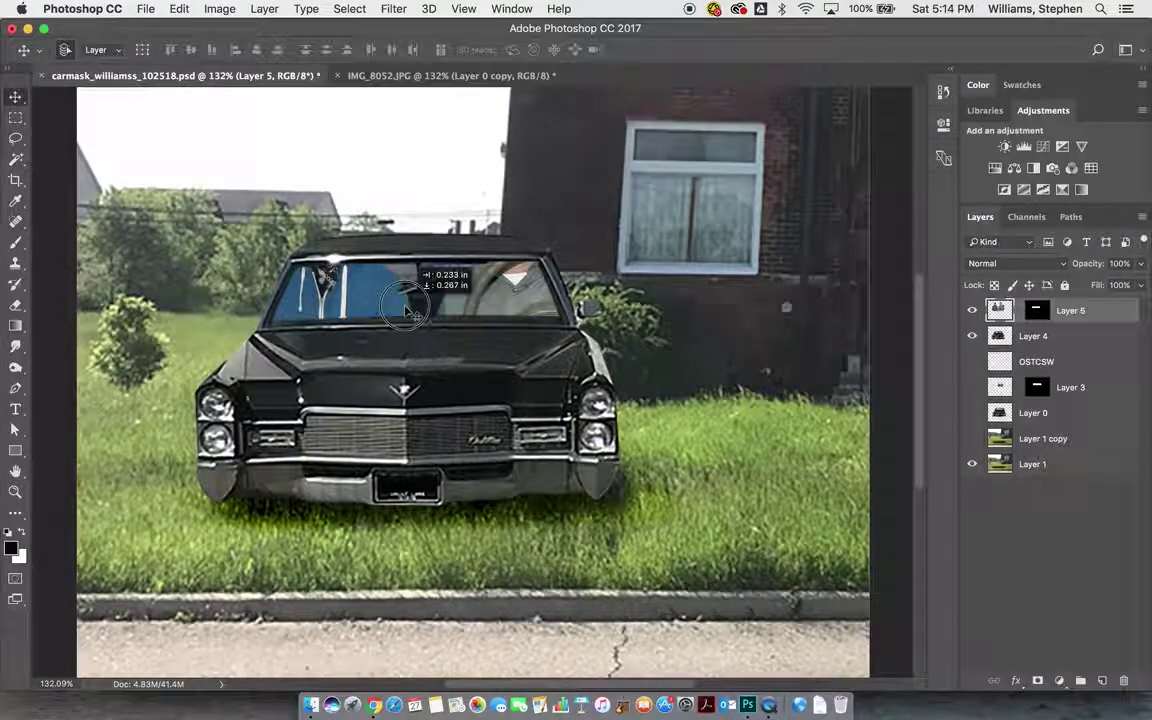
key(ctrl+t)
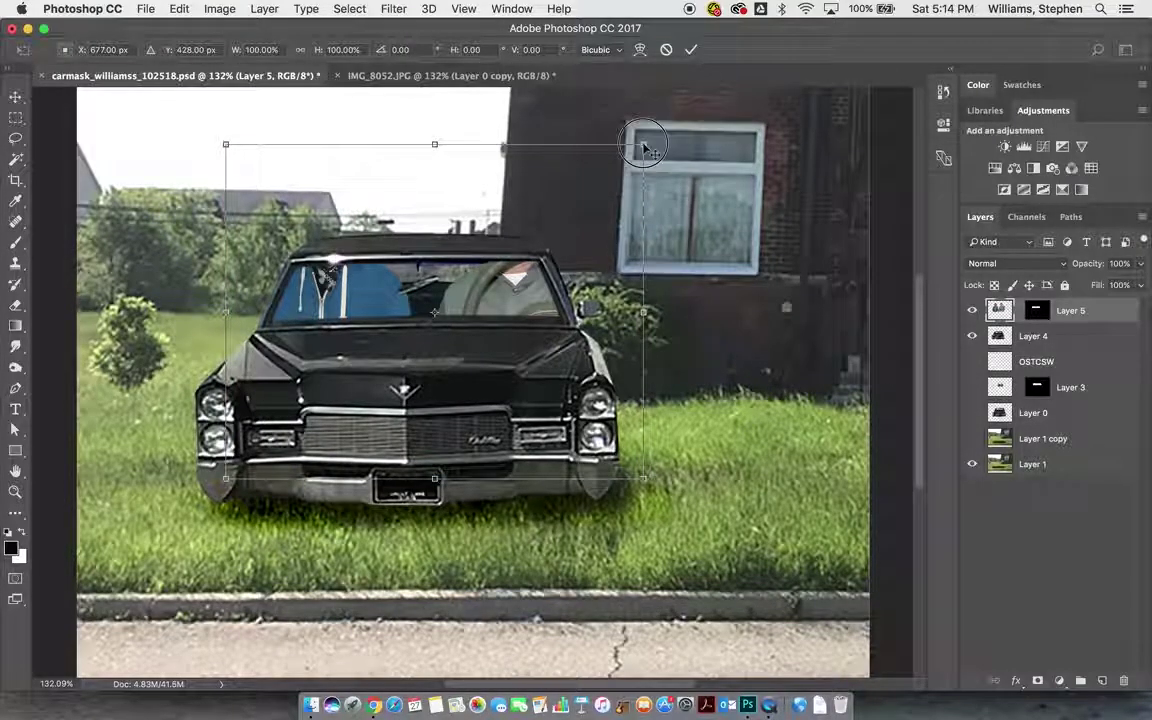
drag(641, 142, 501, 258)
drag(468, 305, 427, 297)
drag(445, 251, 436, 258)
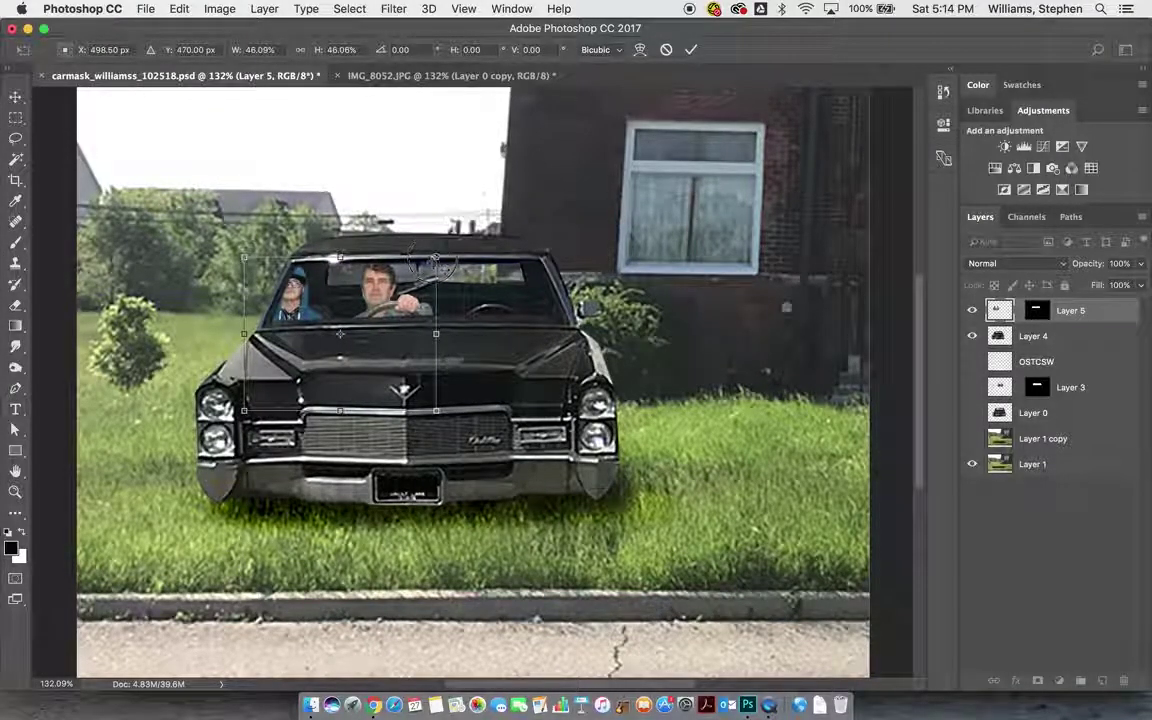
drag(382, 287, 501, 312)
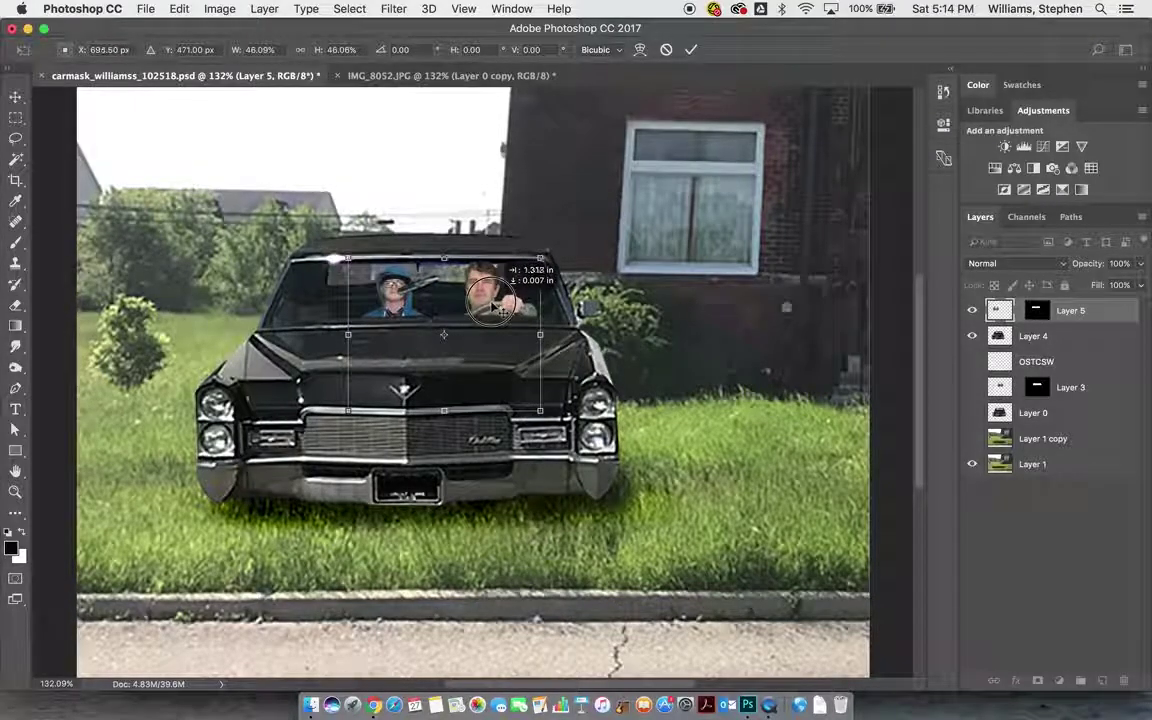
key(Return)
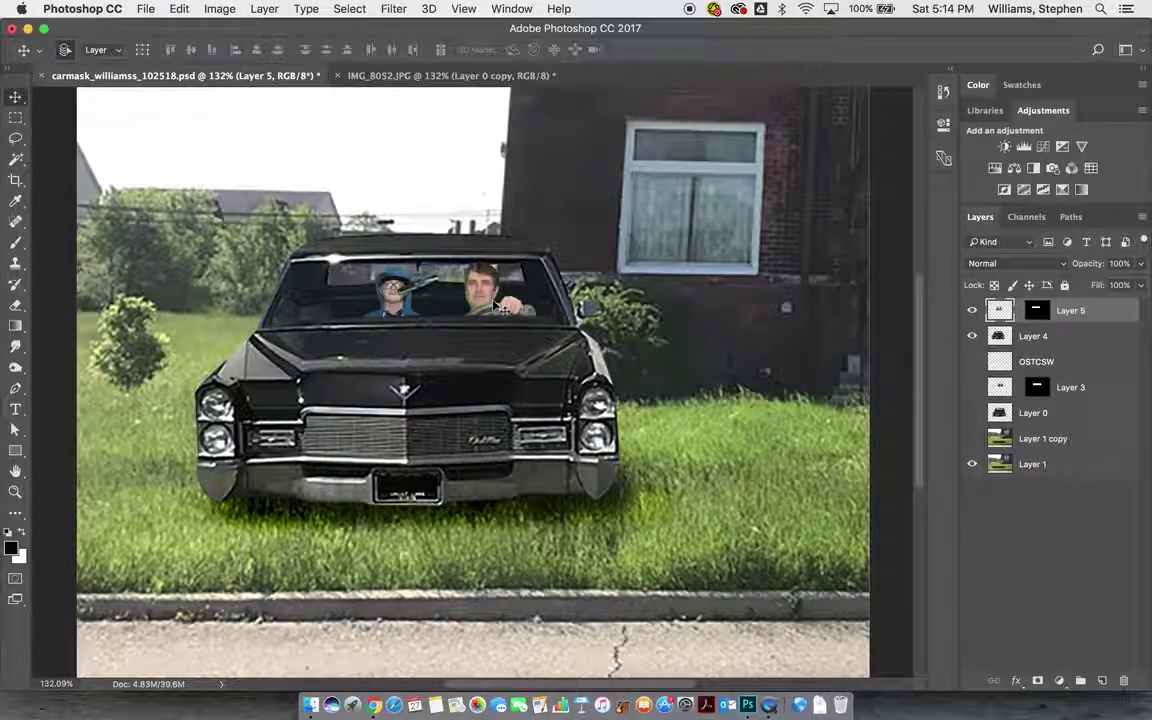
key(super+space)
click(269, 182)
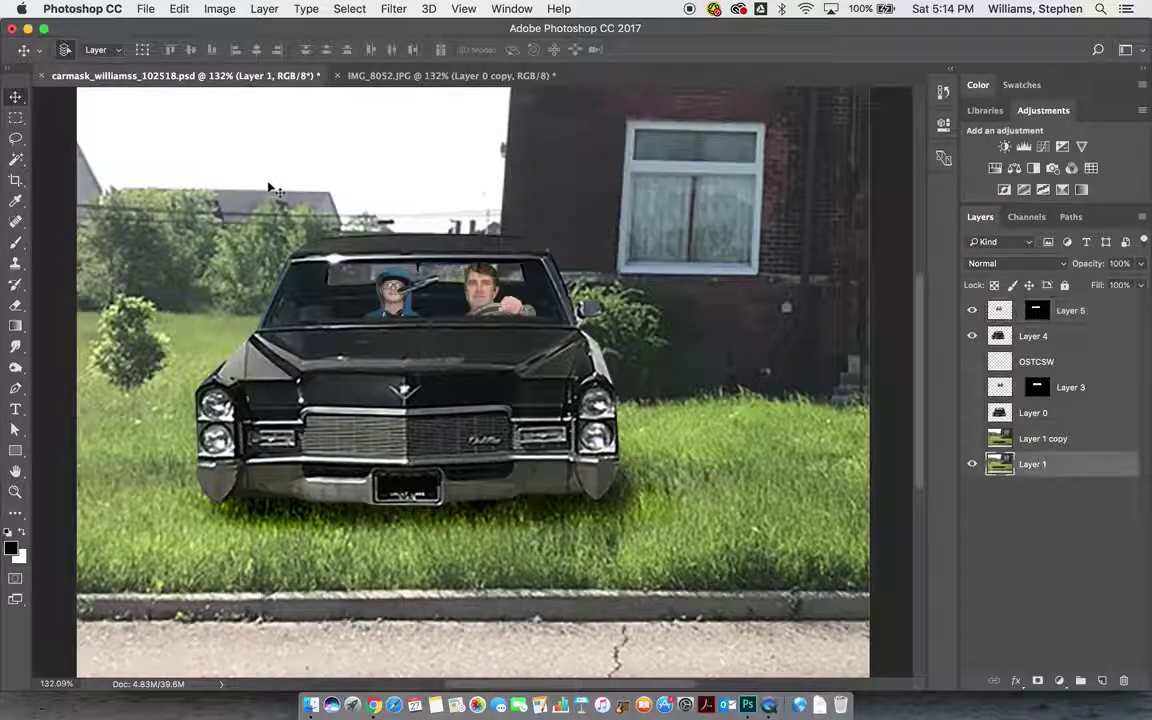
scroll(470, 285, up, 3)
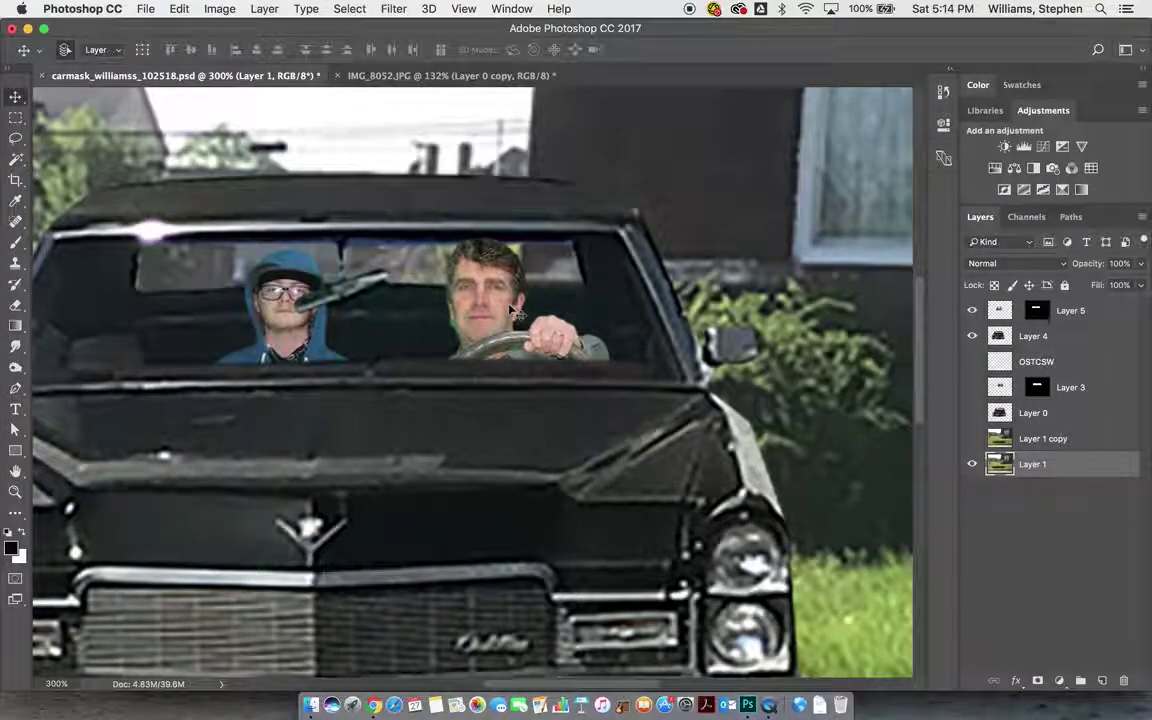
click(236, 10)
mouse_move(300, 52)
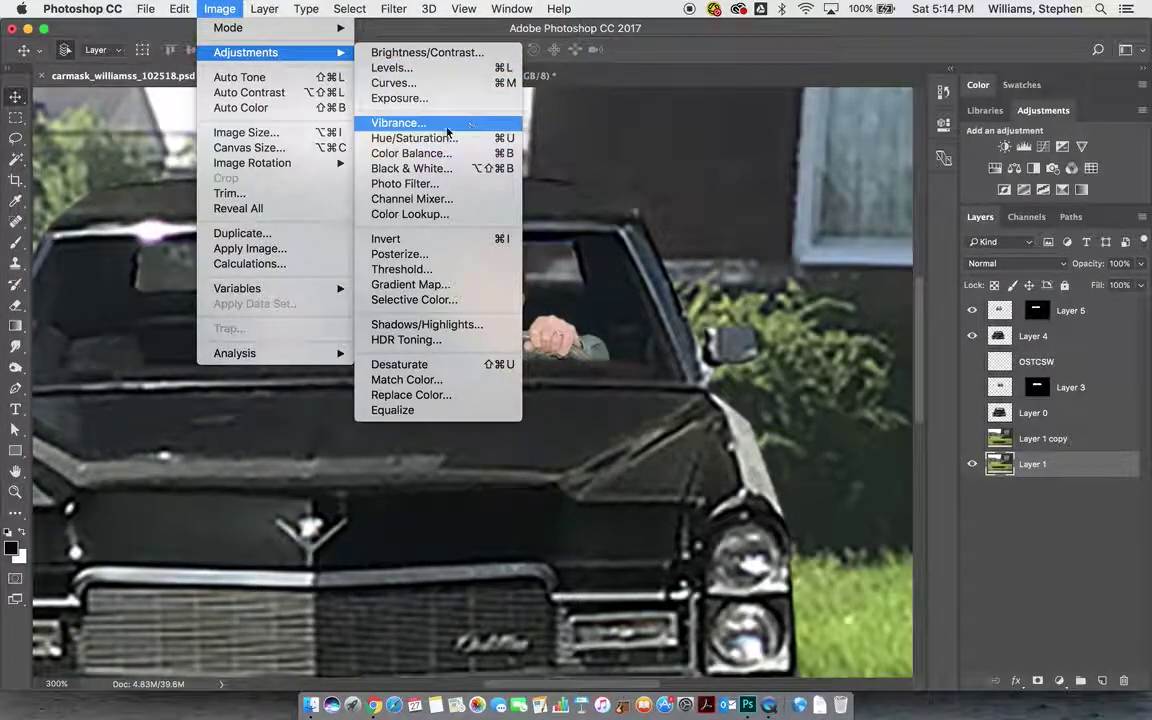
click(424, 67)
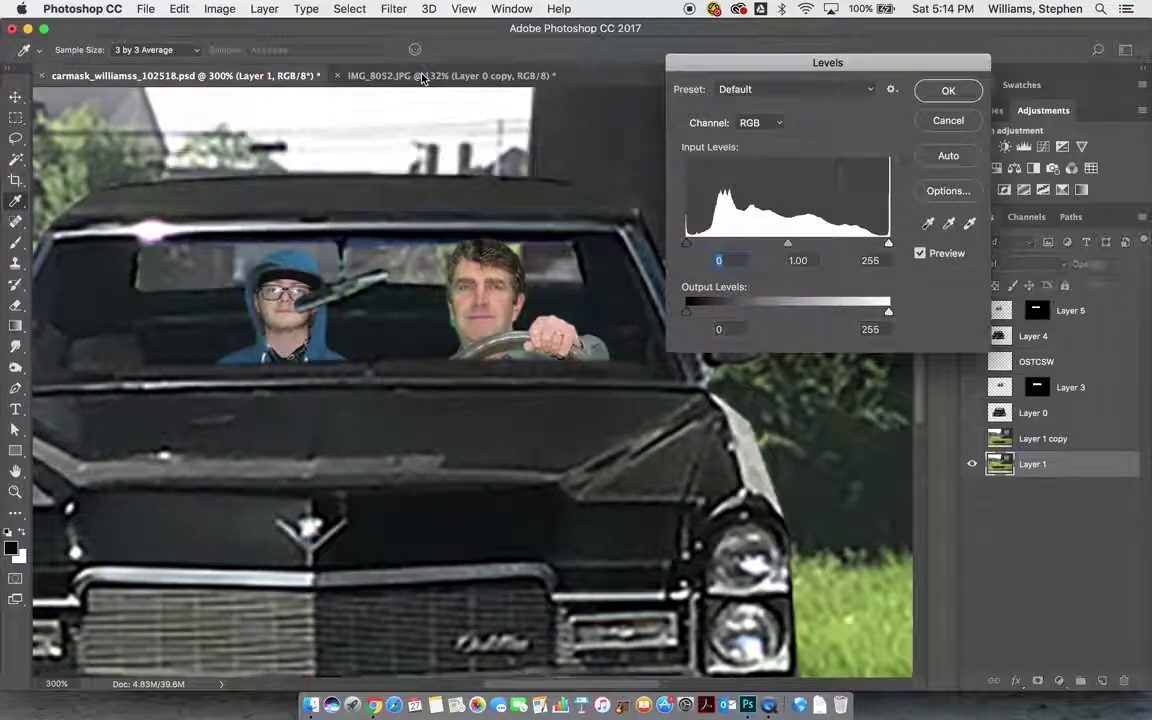
mouse_move(686, 316)
mouse_down()
mouse_move(766, 312)
mouse_move(686, 314)
mouse_up()
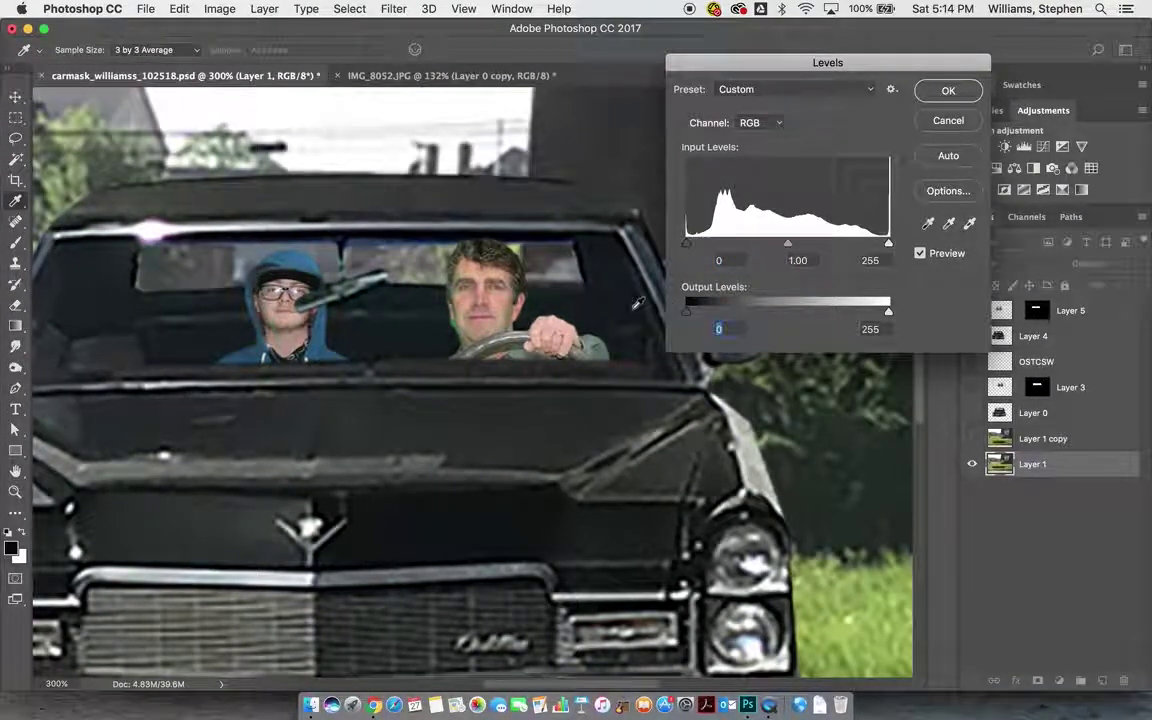
click(950, 120)
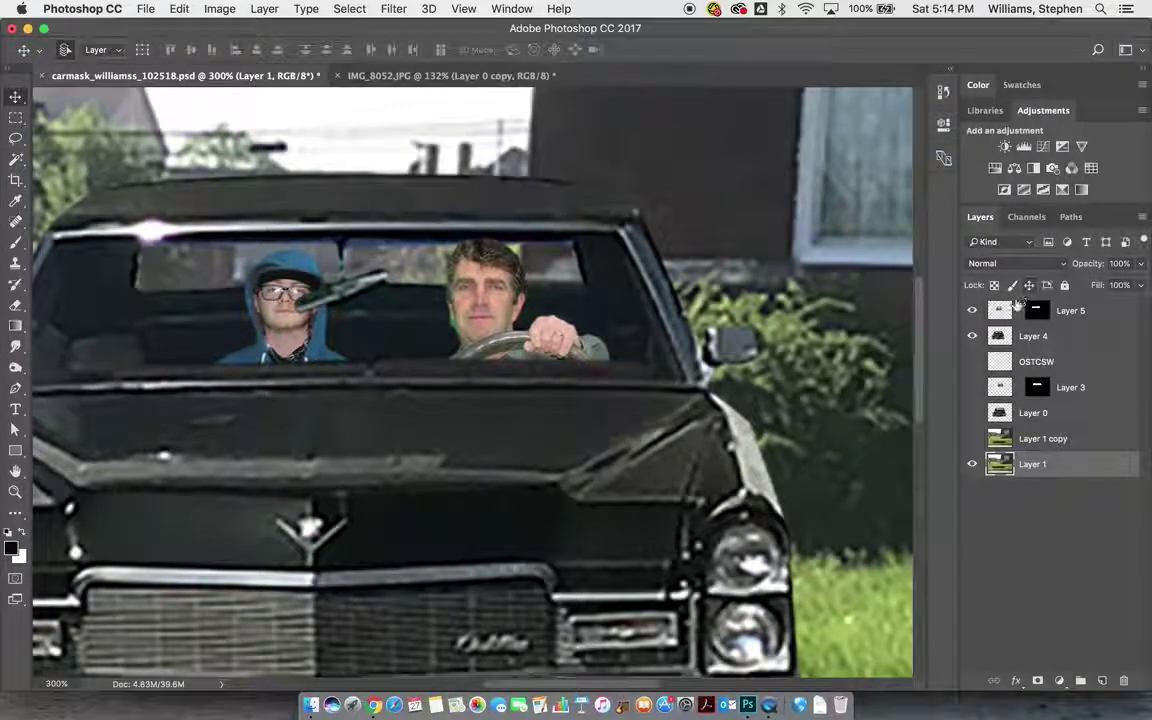
Darken Layer 5's passenger image with Levels, using a black input of about 29 and a white output of 201
click(1001, 312)
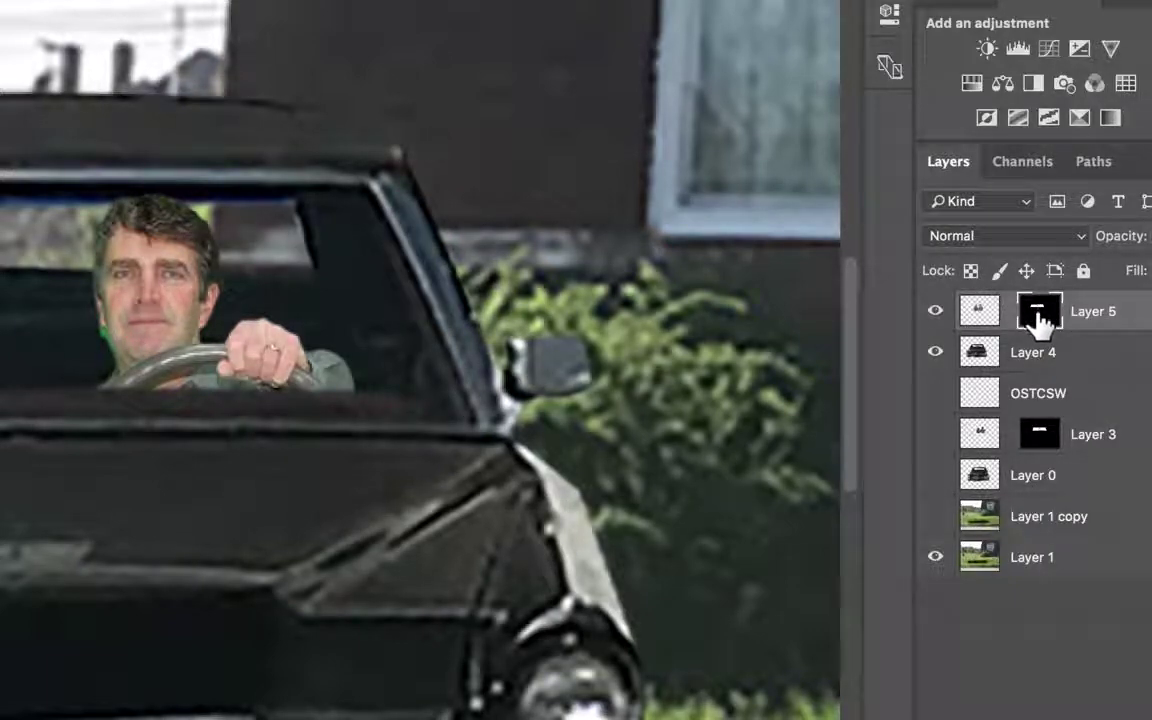
click(984, 312)
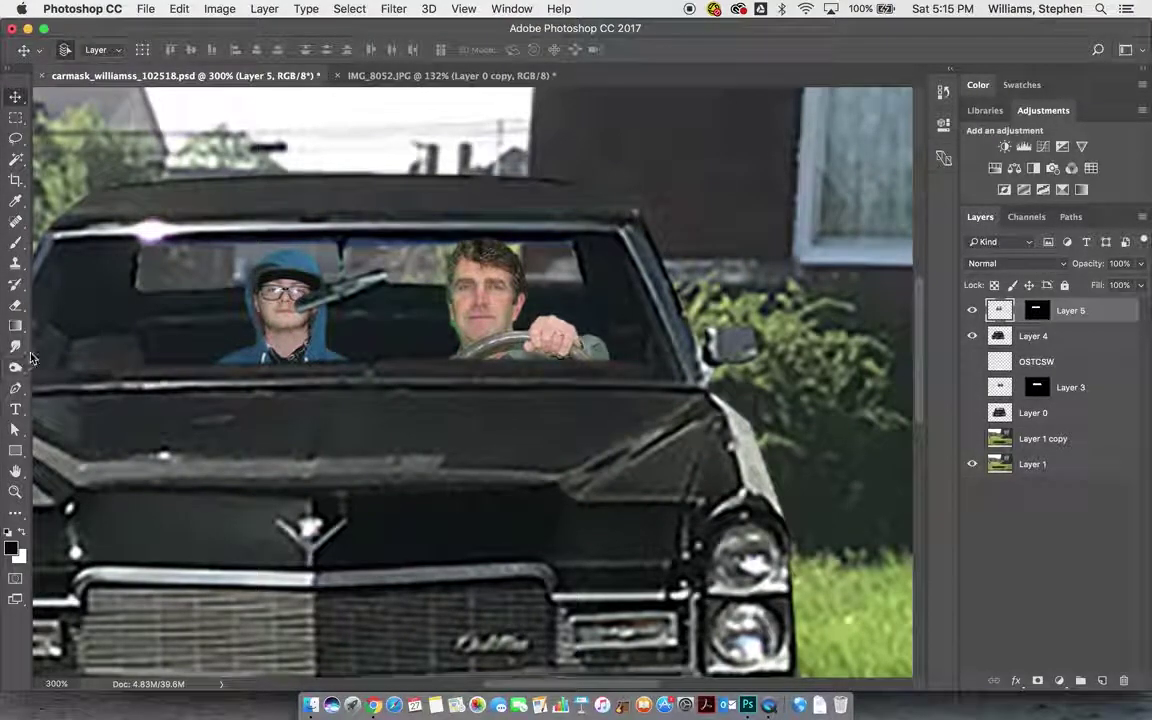
key(super+l)
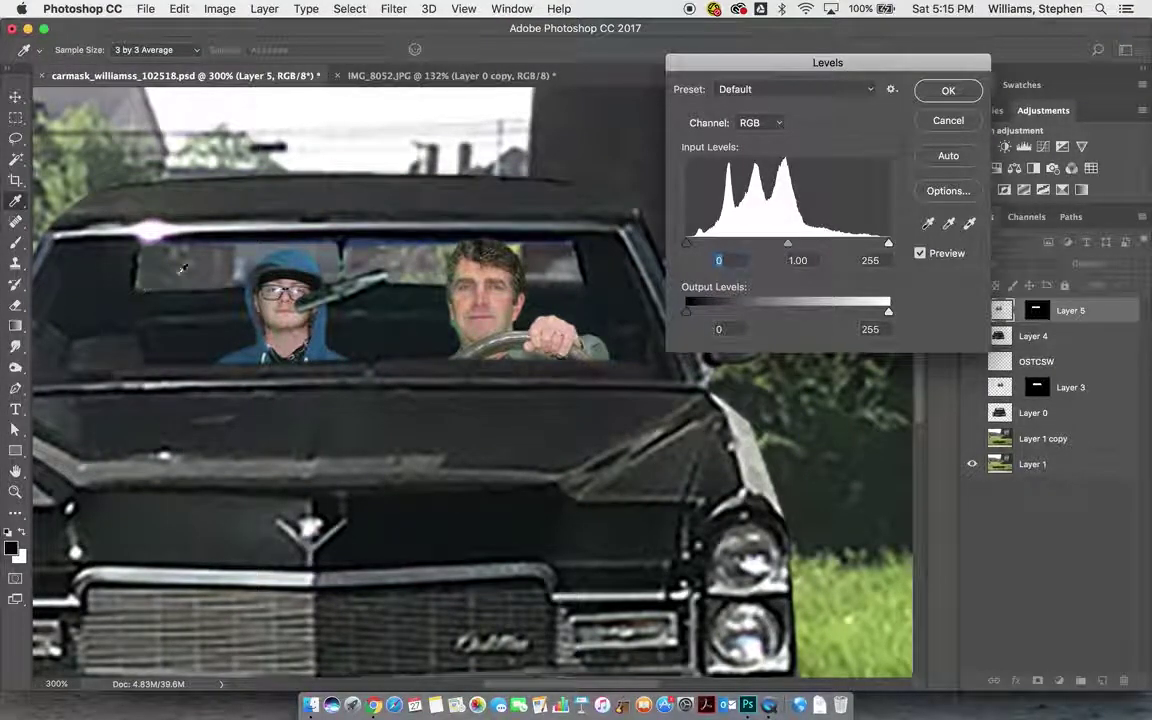
mouse_move(685, 249)
mouse_down()
mouse_move(720, 250)
mouse_move(707, 248)
mouse_up()
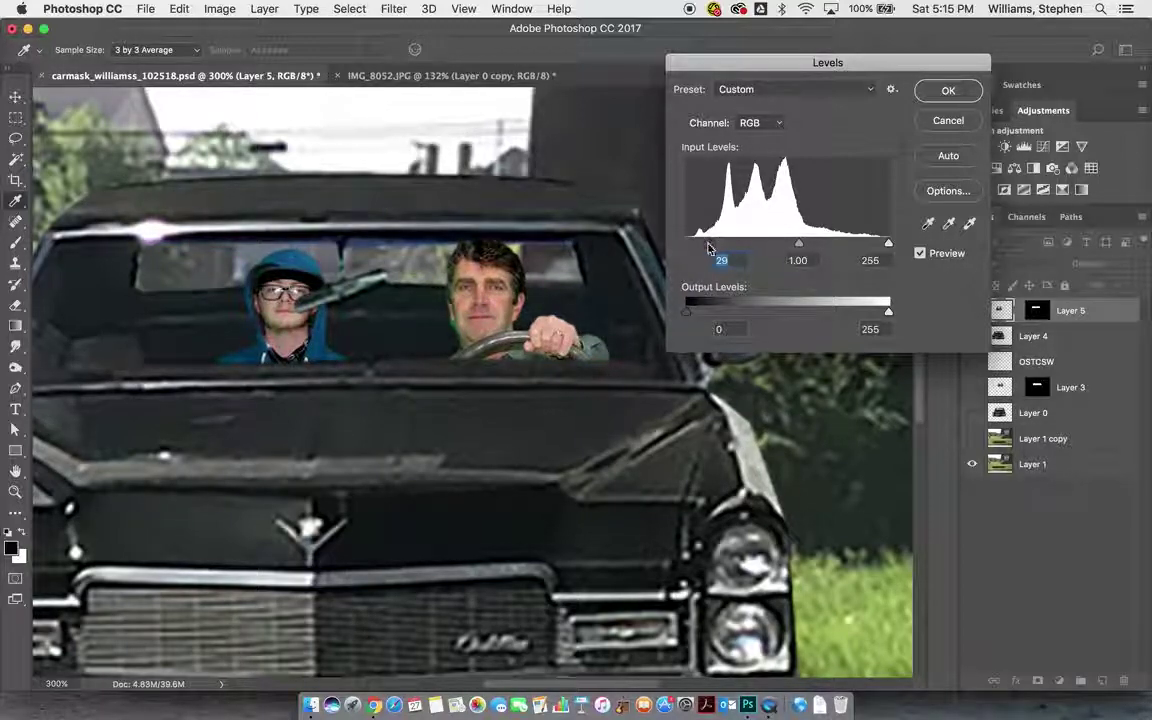
drag(890, 315, 845, 312)
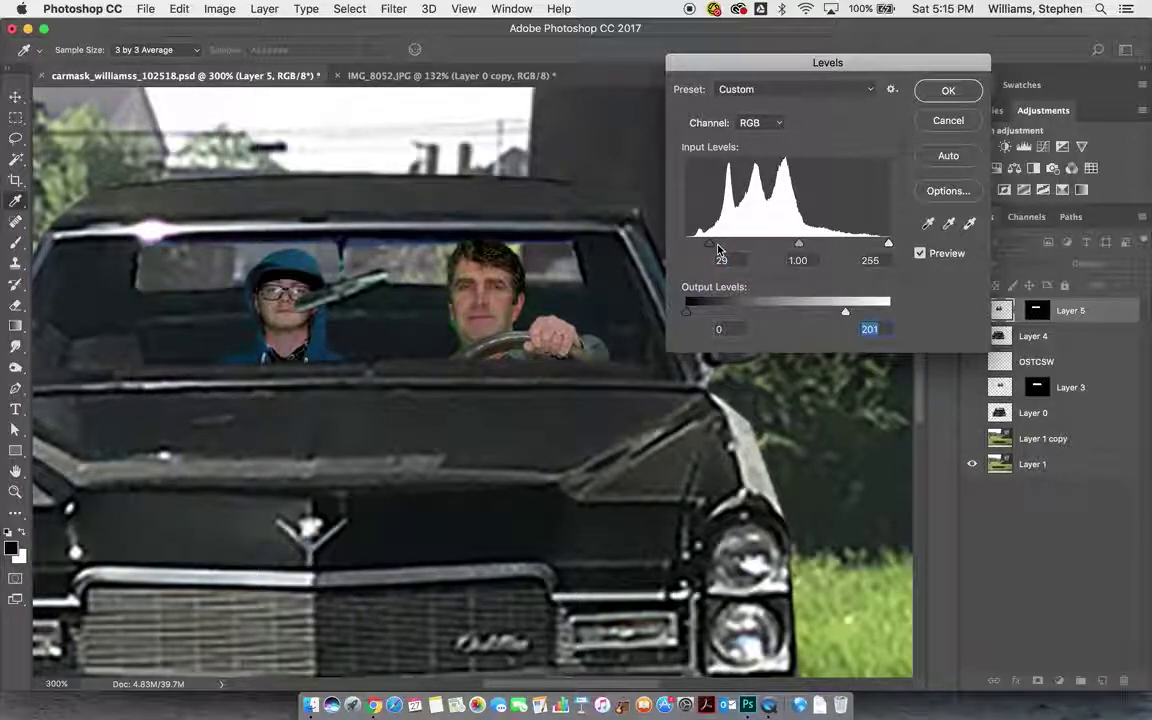
drag(711, 249, 708, 250)
click(948, 91)
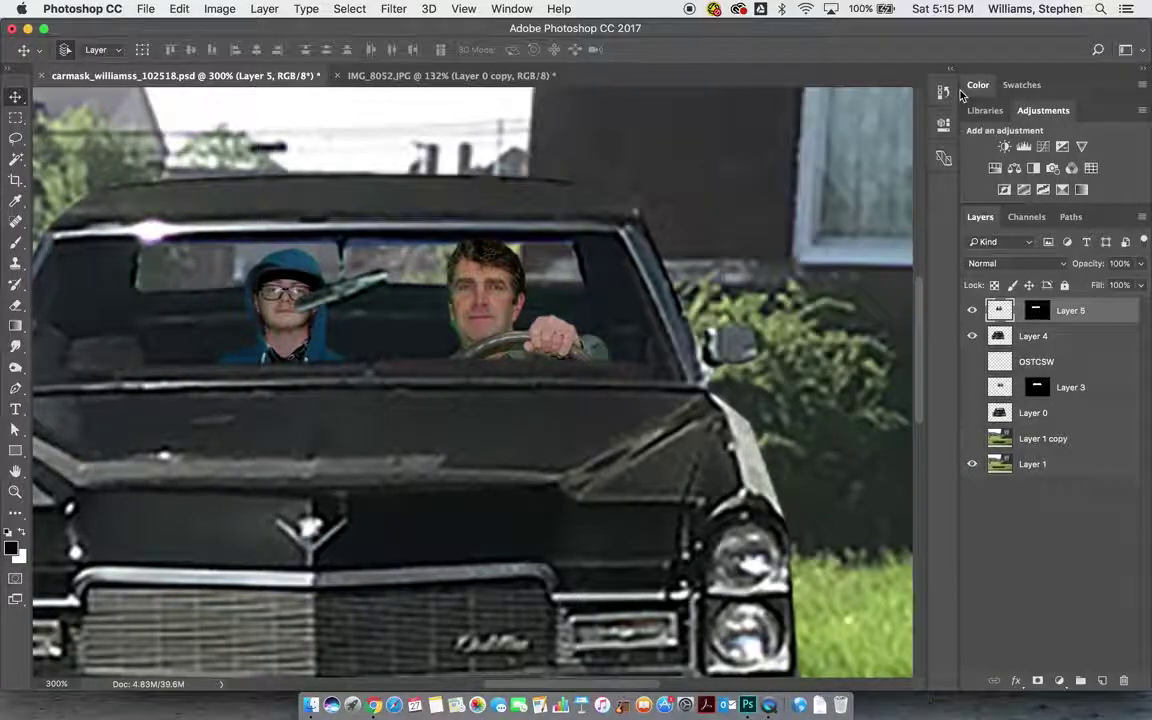
Burn the midtones of both passengers' heads at 87% exposure to shade them under the car roof
click(14, 370)
click(14, 370)
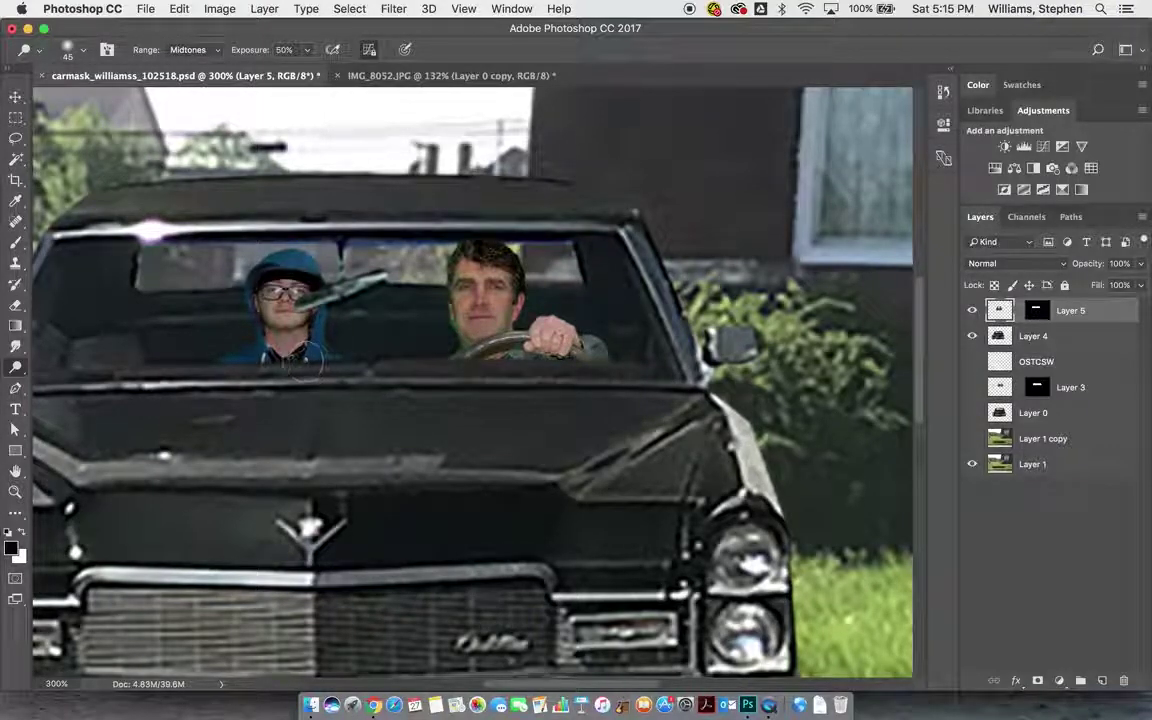
right_click(15, 366)
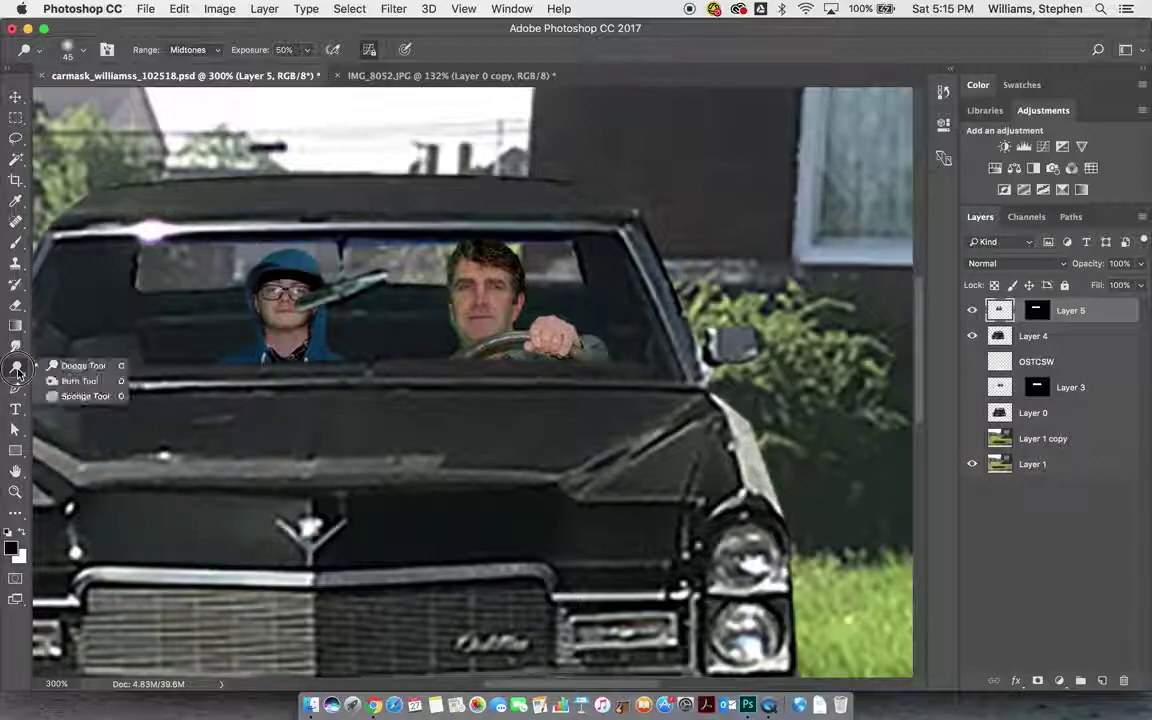
click(80, 380)
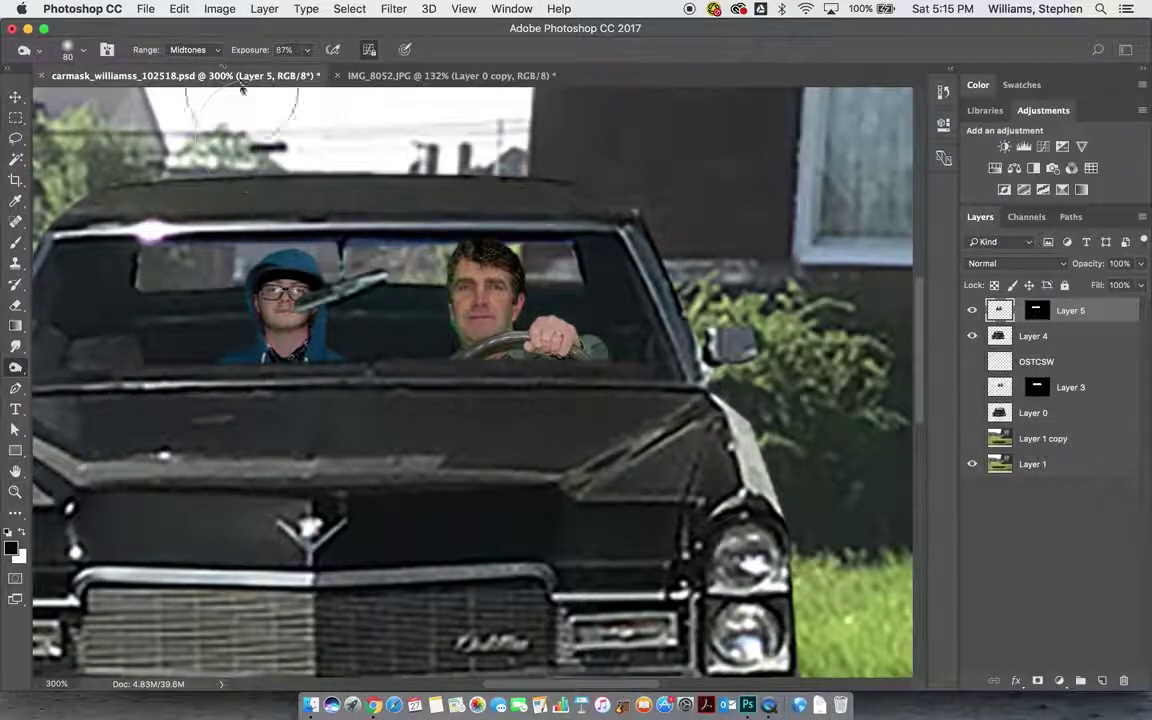
click(205, 50)
click(205, 50)
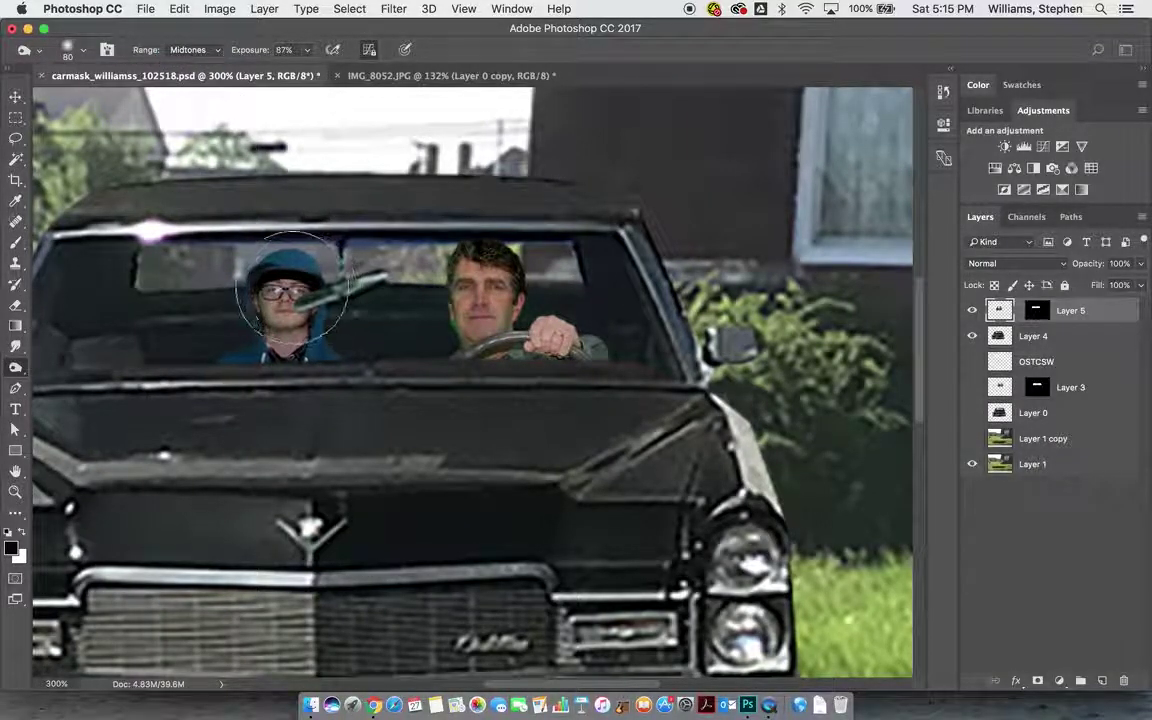
mouse_move(266, 282)
mouse_down()
mouse_move(316, 253)
mouse_move(236, 246)
mouse_move(319, 242)
mouse_move(265, 235)
mouse_up()
mouse_move(422, 243)
mouse_down()
mouse_move(579, 263)
mouse_move(429, 253)
mouse_move(517, 242)
mouse_move(455, 232)
mouse_up()
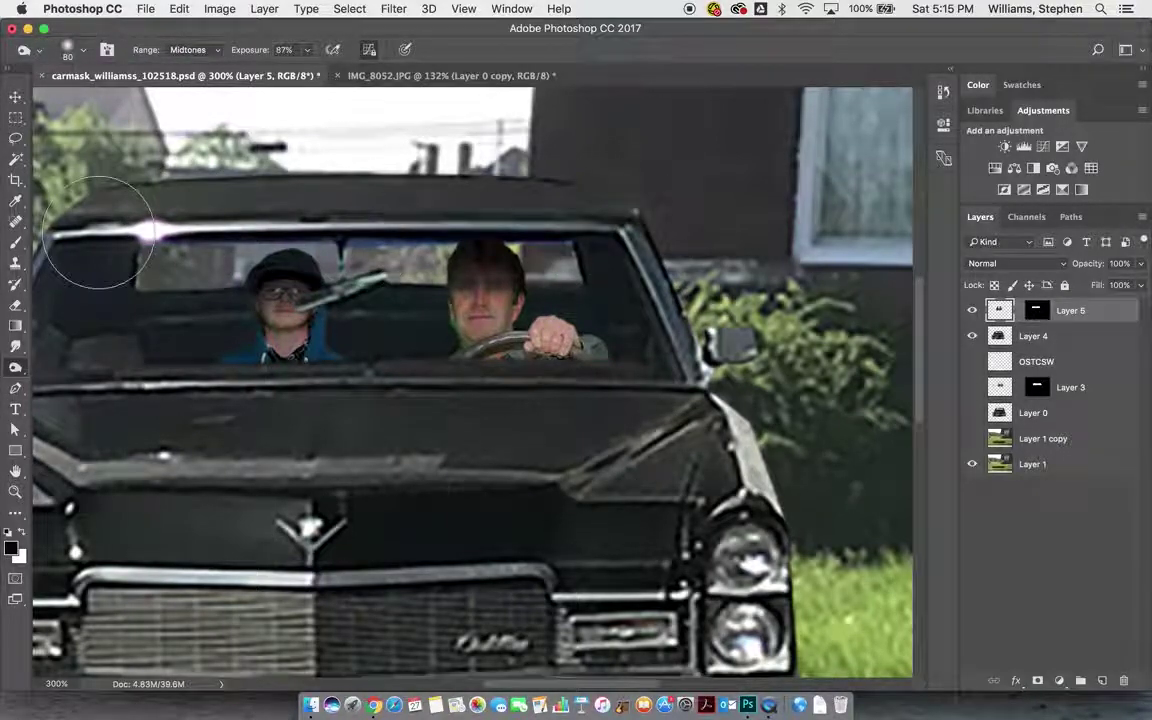
Set the Burn range to Shadows and darken the top of the driver's head
click(218, 51)
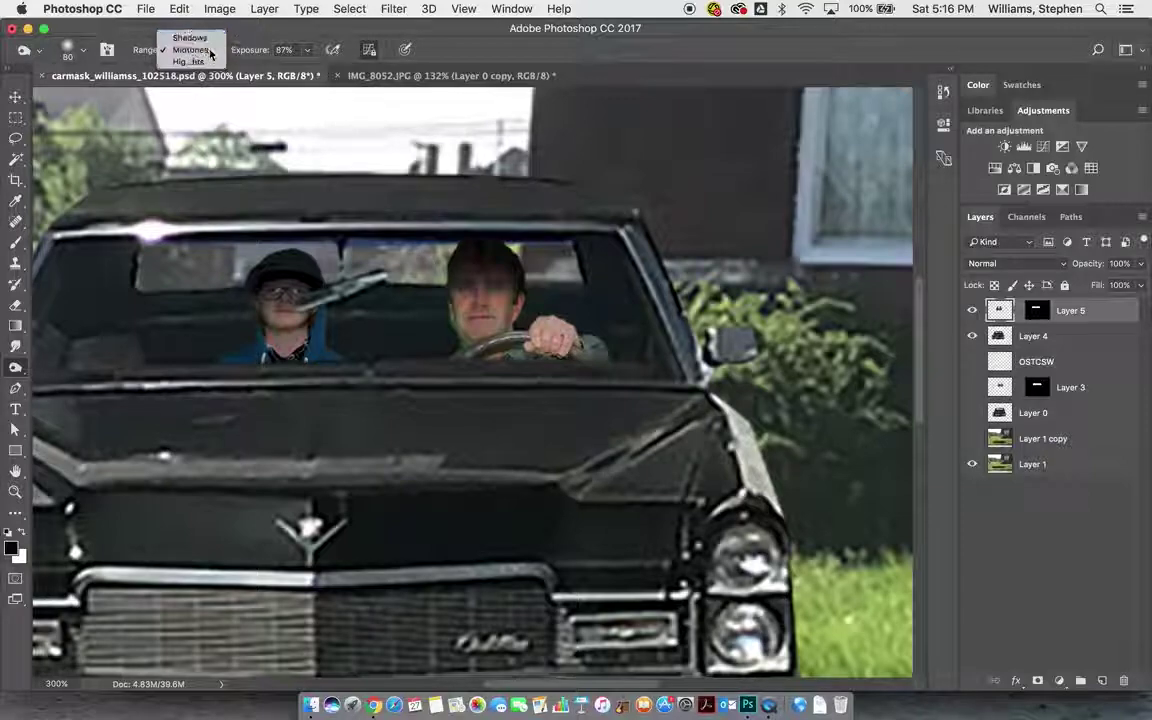
click(190, 37)
mouse_move(486, 218)
mouse_down()
mouse_move(504, 234)
mouse_move(460, 257)
mouse_up()
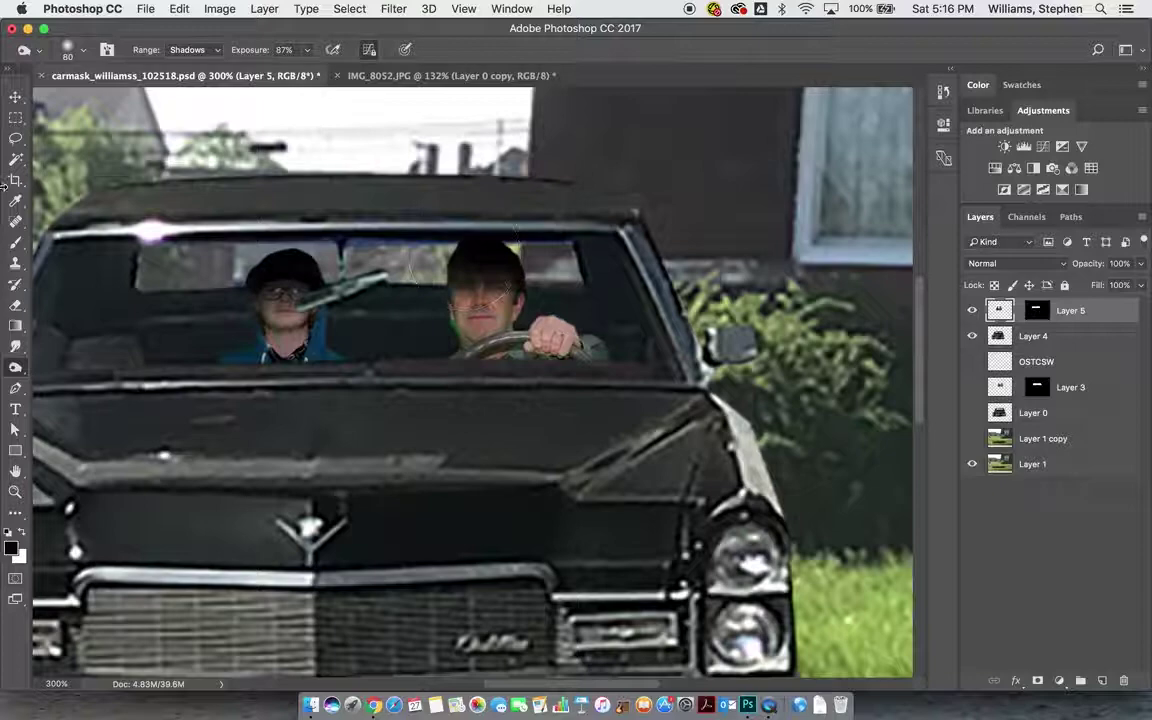
Set the Burn tool to Midtones at 50% exposure and further darken the passengers' upper faces
click(212, 50)
click(190, 61)
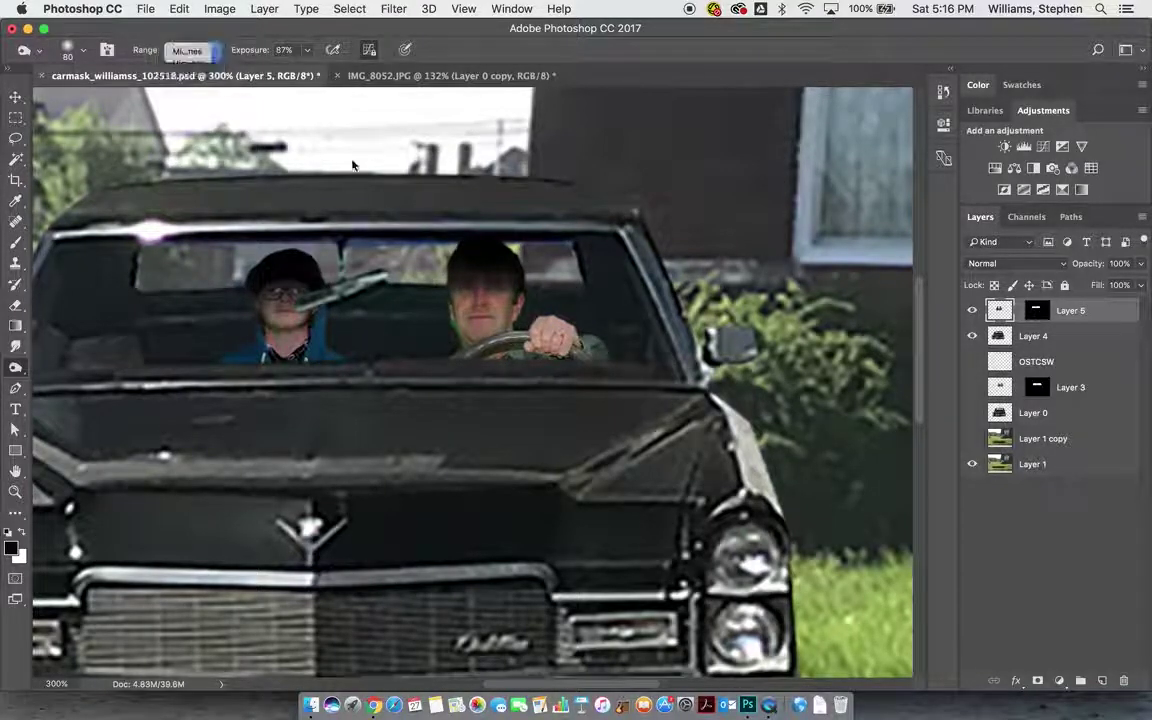
click(307, 51)
mouse_move(273, 75)
mouse_down()
mouse_move(319, 75)
mouse_move(227, 77)
mouse_move(289, 76)
mouse_move(279, 70)
mouse_up()
mouse_move(541, 243)
mouse_down()
mouse_move(461, 258)
mouse_move(396, 337)
mouse_move(460, 262)
mouse_move(441, 262)
mouse_up()
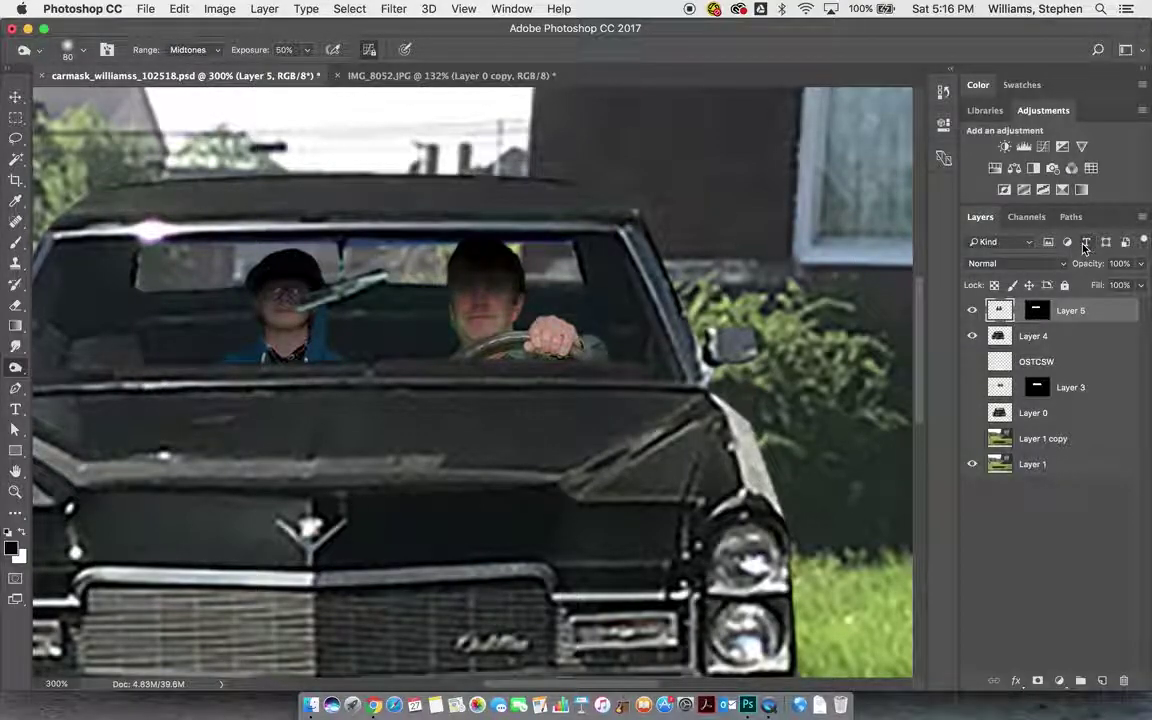
Switch to the Dodge tool with Midtones at 50% exposure and lighten the driver's head
key(super+minus)
key(super+minus)
key(super+minus)
key(super+minus)
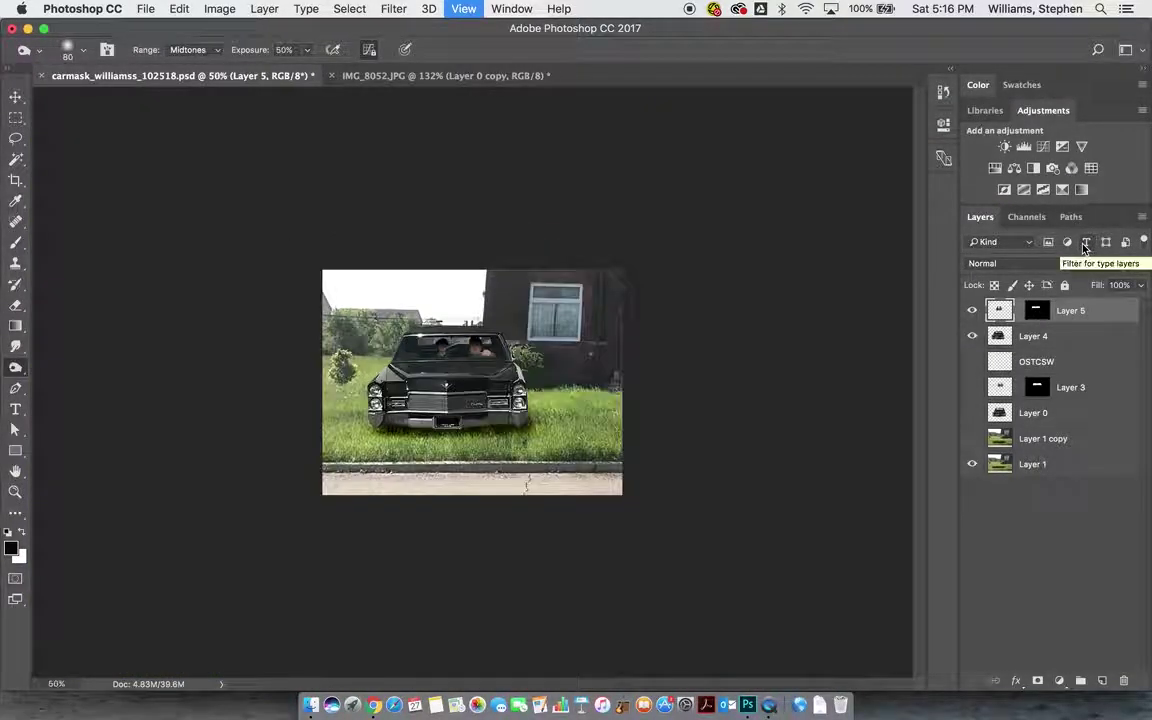
key(super+0)
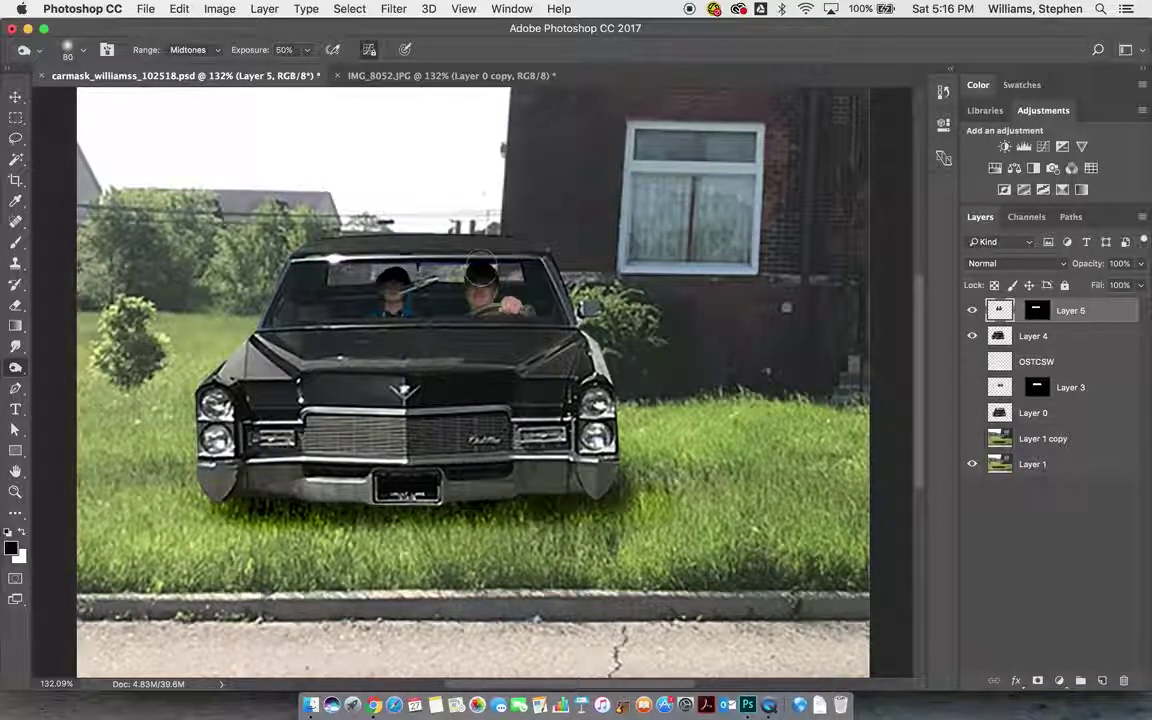
right_click(15, 367)
click(75, 381)
drag(476, 283, 482, 288)
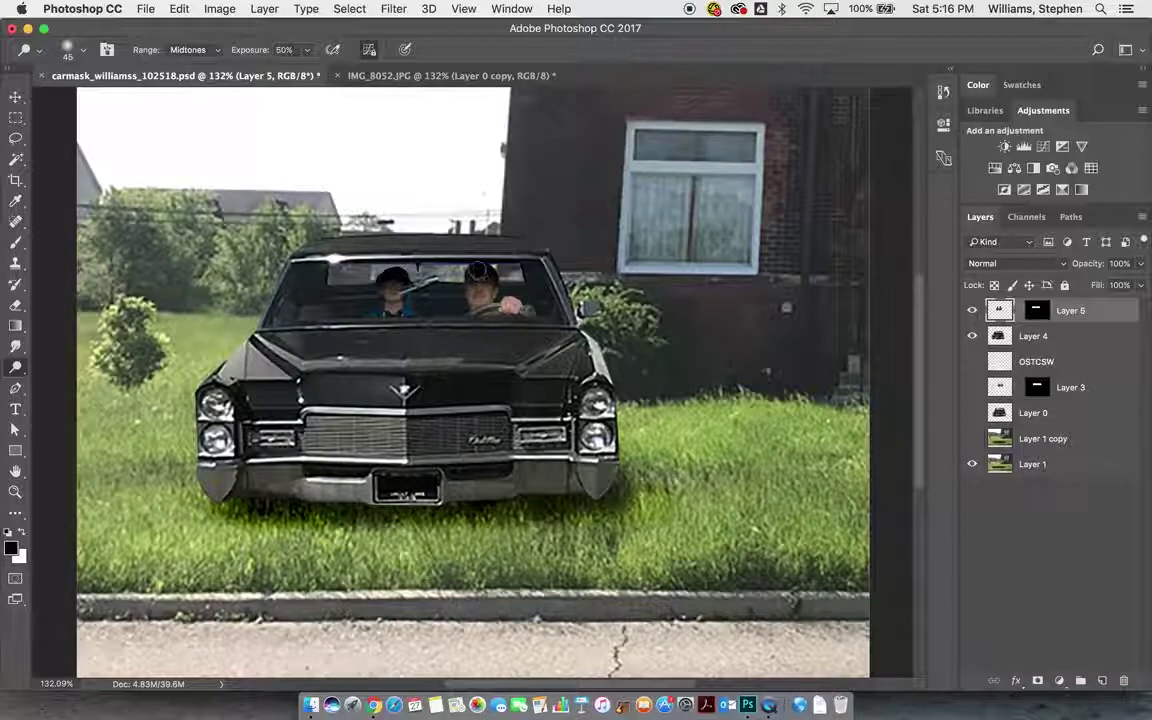
Set the Dodge tool to Shadows at 86% exposure and lighten the shaded faces behind the windshield
click(307, 54)
drag(308, 69, 333, 70)
click(215, 50)
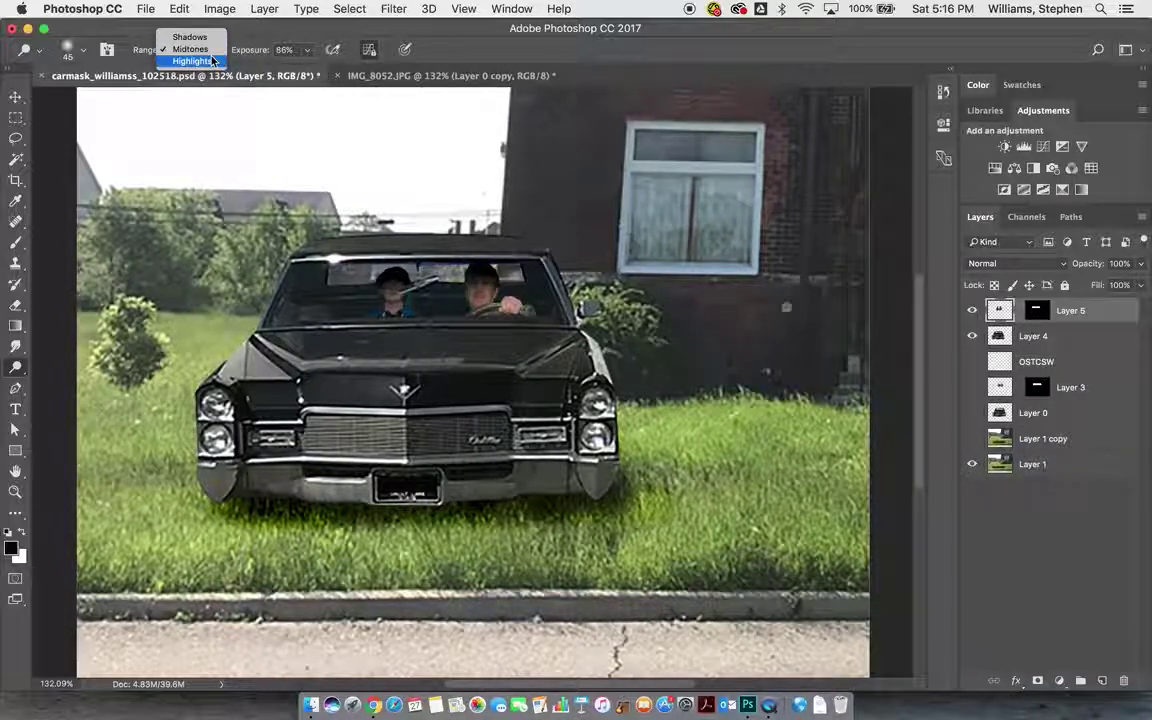
click(190, 43)
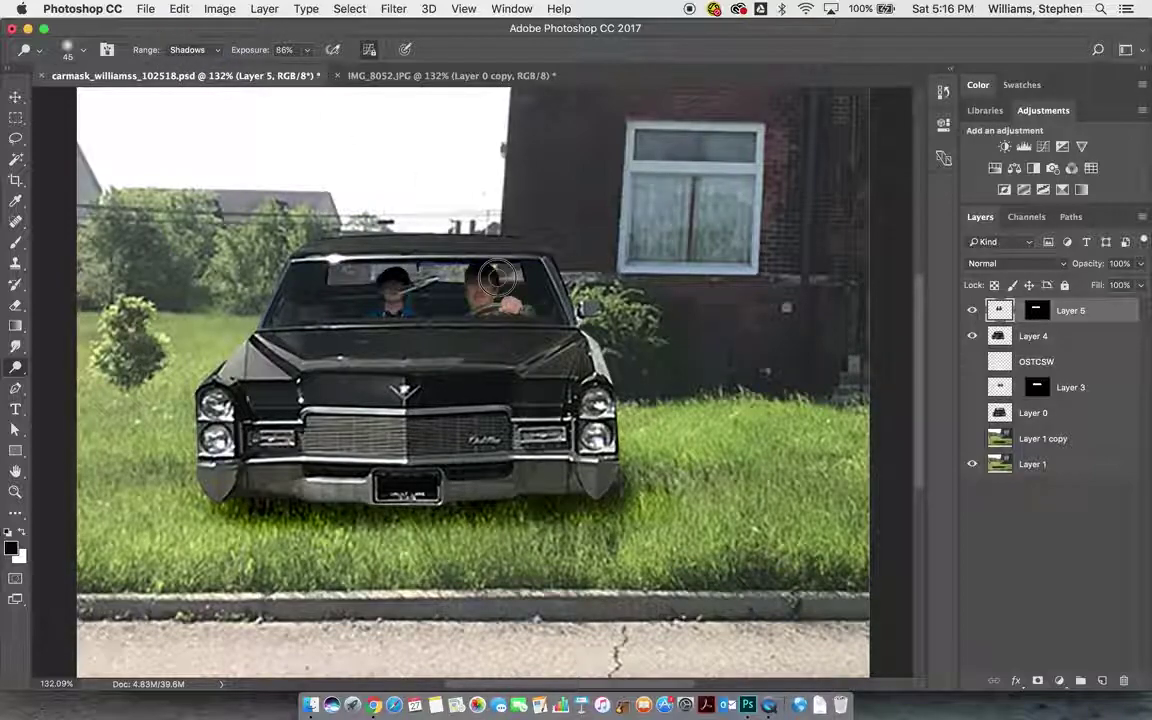
mouse_move(398, 288)
mouse_down()
mouse_move(373, 294)
mouse_move(417, 285)
mouse_up()
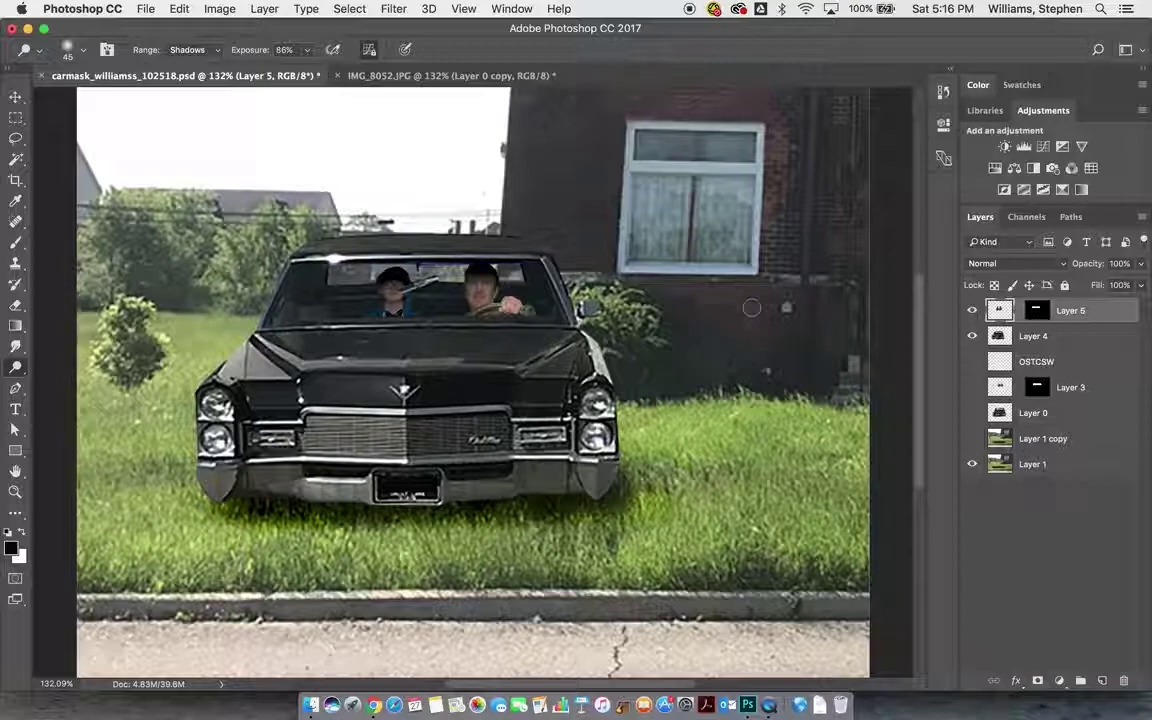
Show the OSTCSW layer, place it at the top of the layer stack, and move its lettering onto the car's licence plate
click(15, 97)
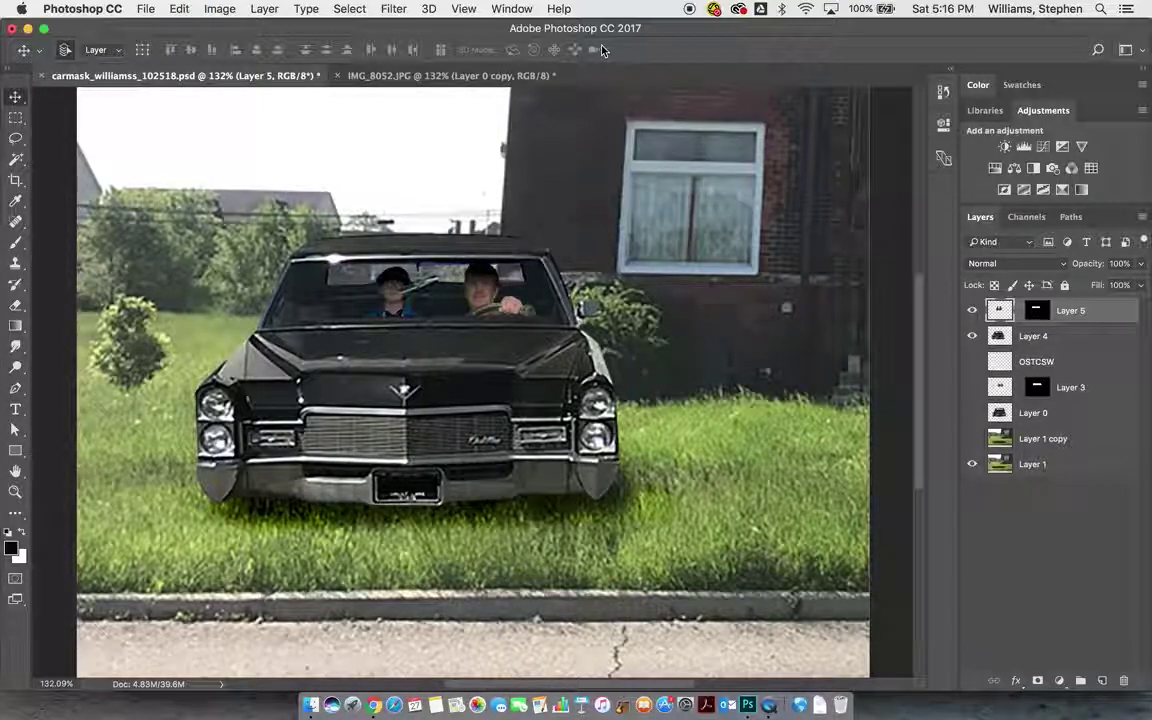
click(972, 361)
drag(1061, 362, 1058, 311)
drag(442, 528, 408, 496)
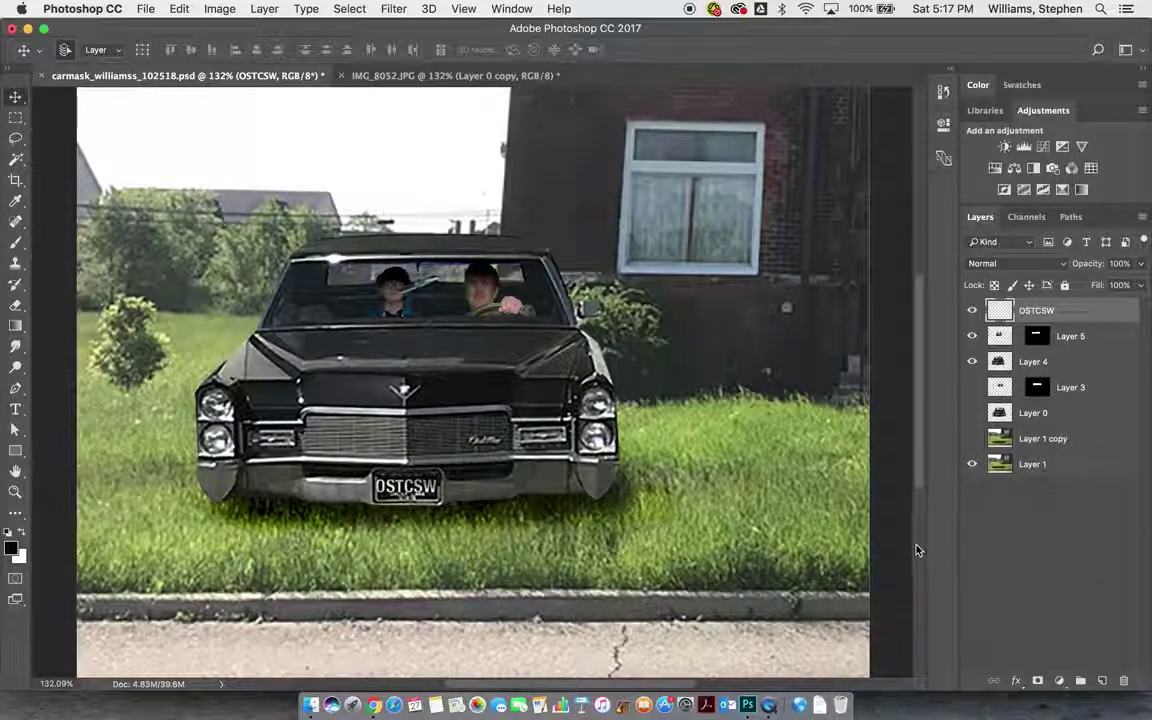
Save the layered composite as a new Photoshop file, changing the date in its file name to 102618
click(150, 10)
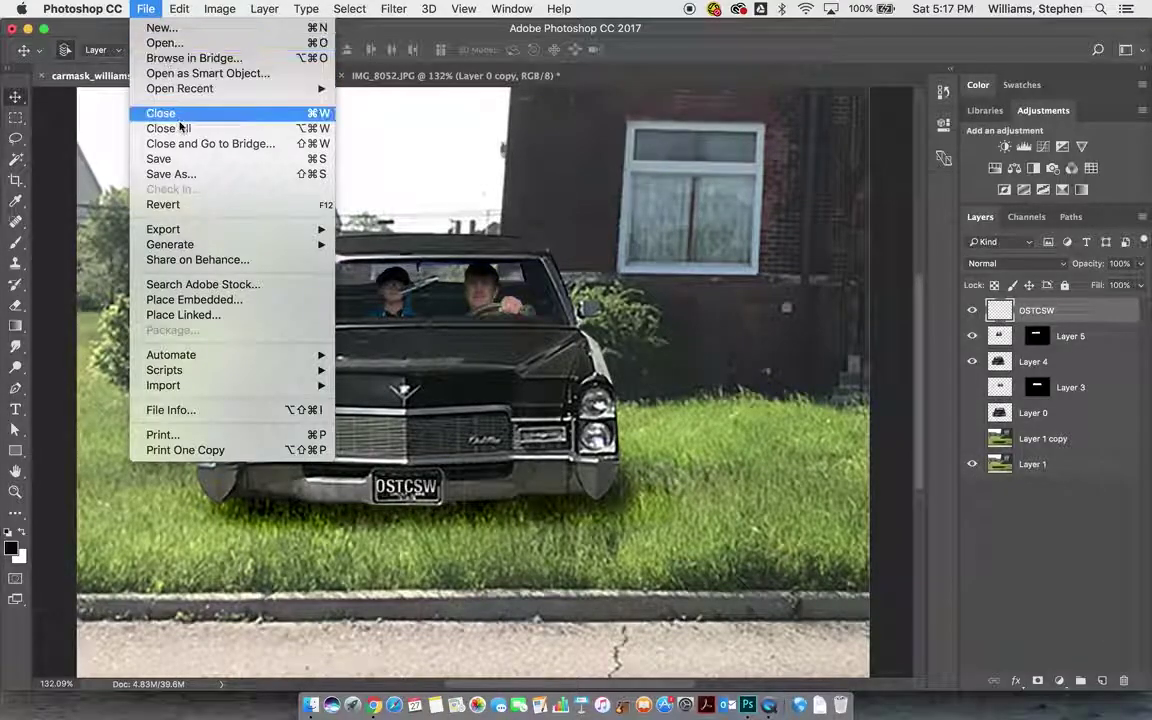
click(180, 174)
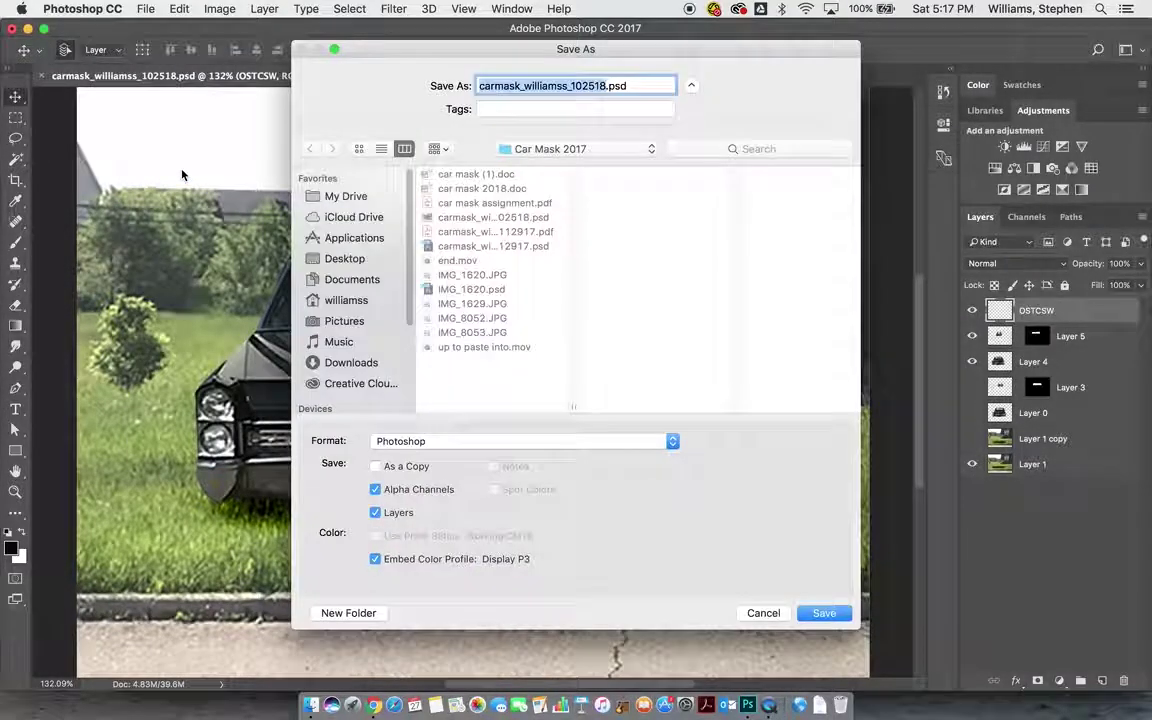
click(592, 86)
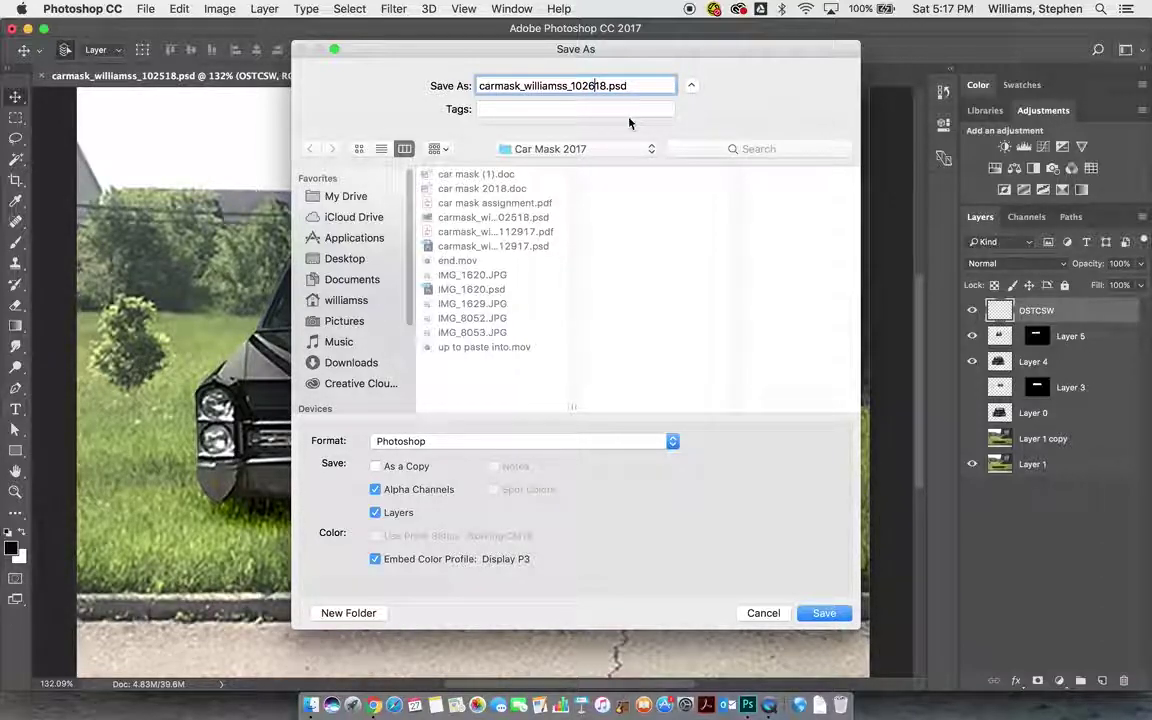
click(824, 613)
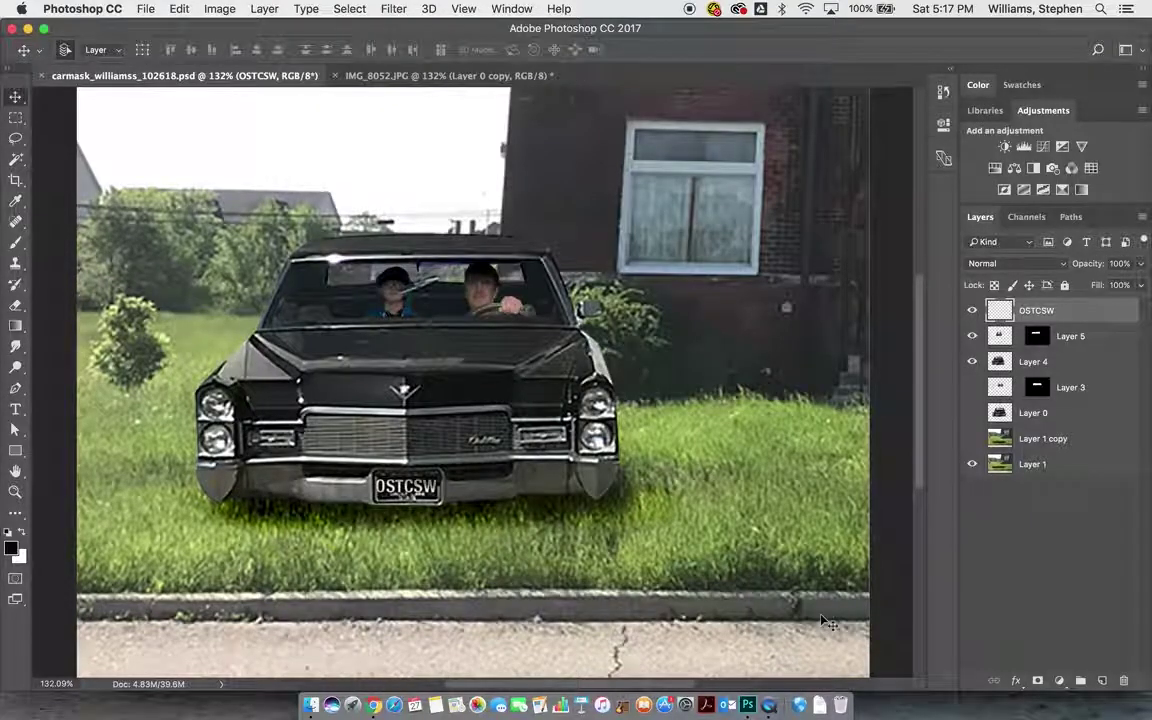
Save a JPEG copy of the composite under the same file name with High image quality (8)
click(146, 10)
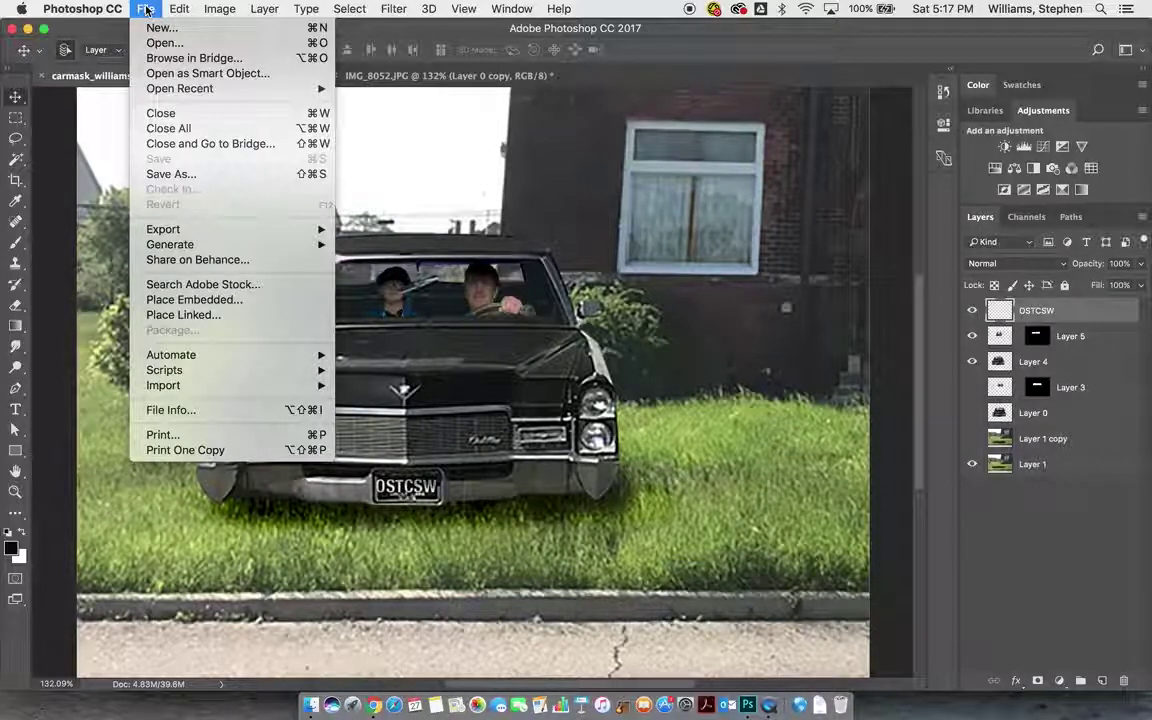
click(176, 175)
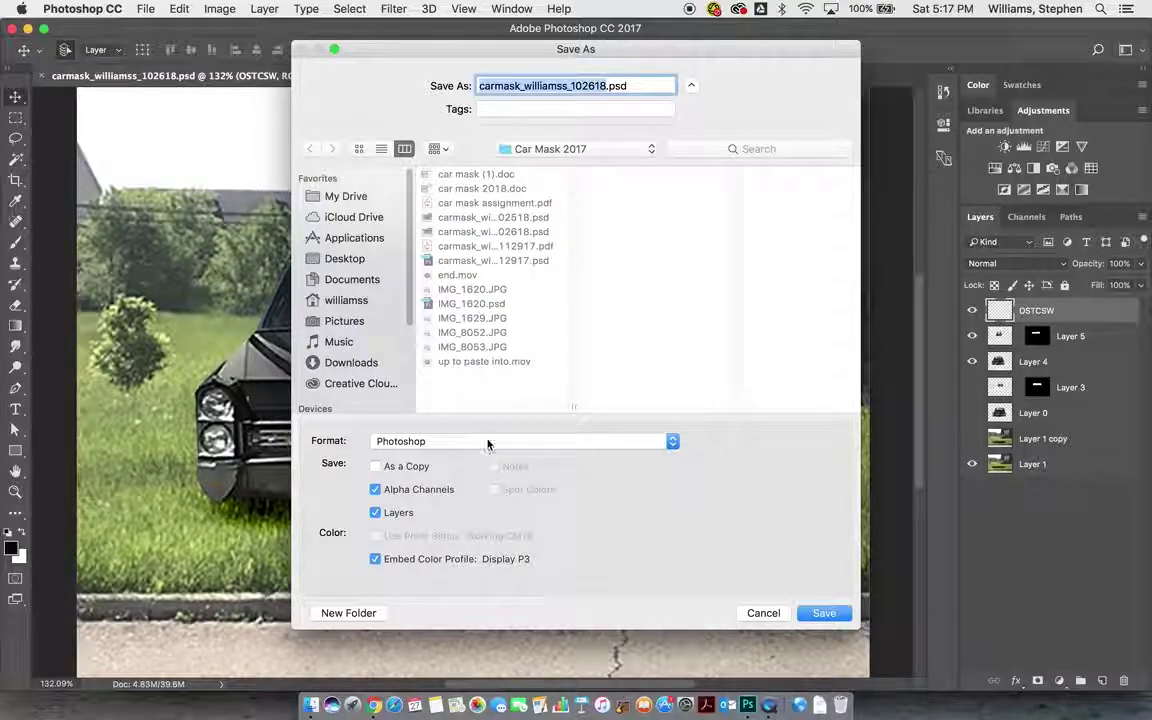
click(488, 441)
click(449, 535)
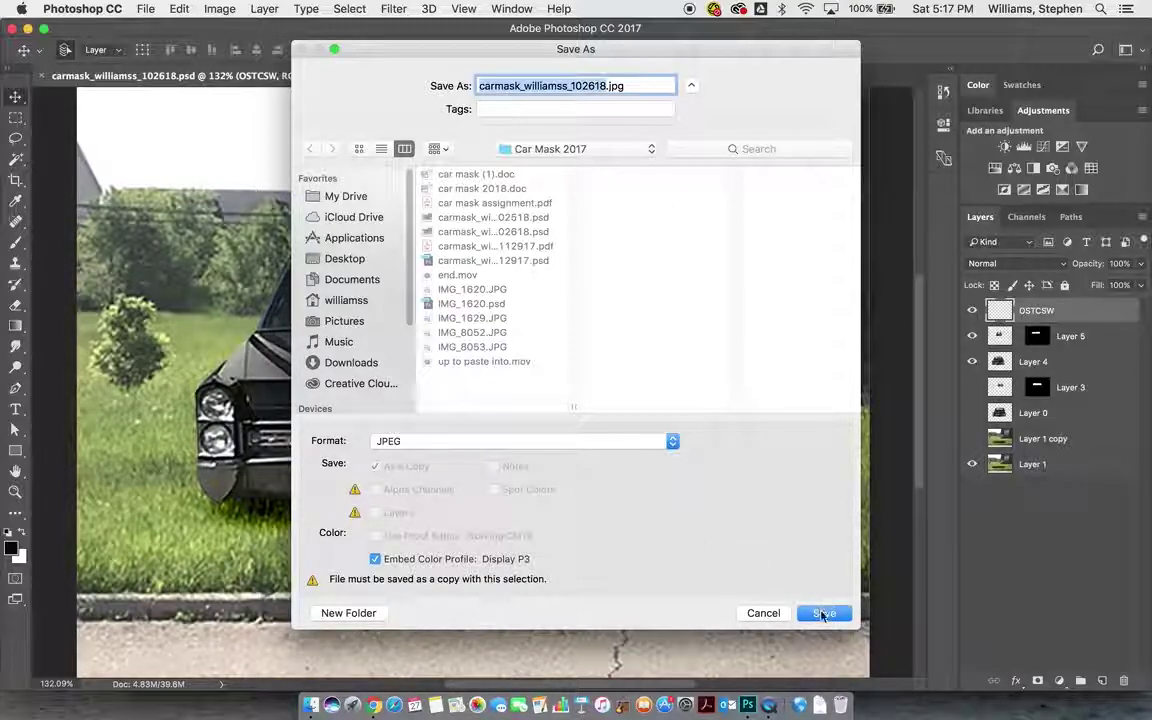
click(822, 614)
click(578, 290)
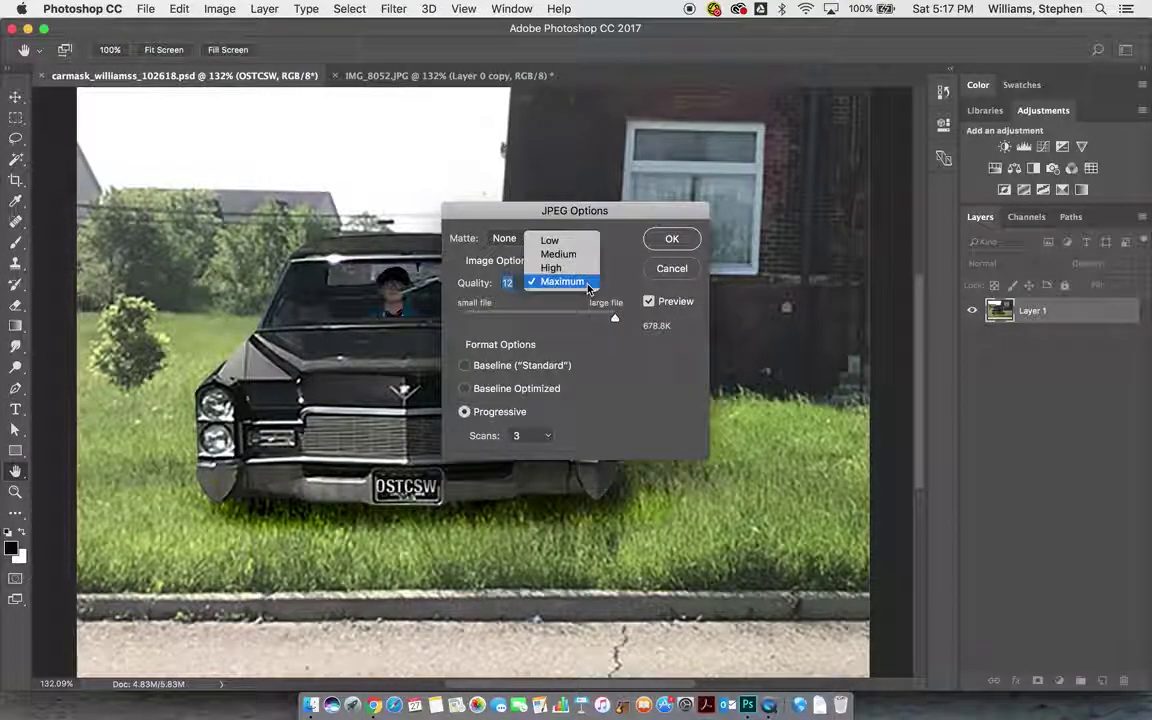
click(550, 262)
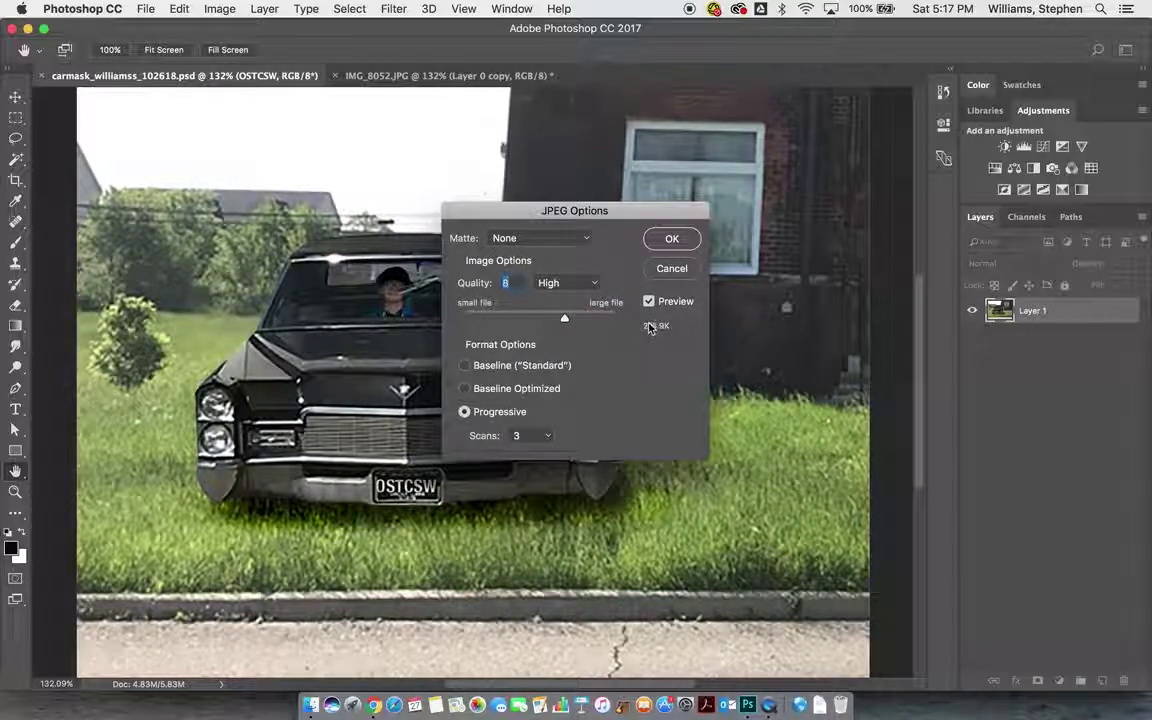
click(672, 241)
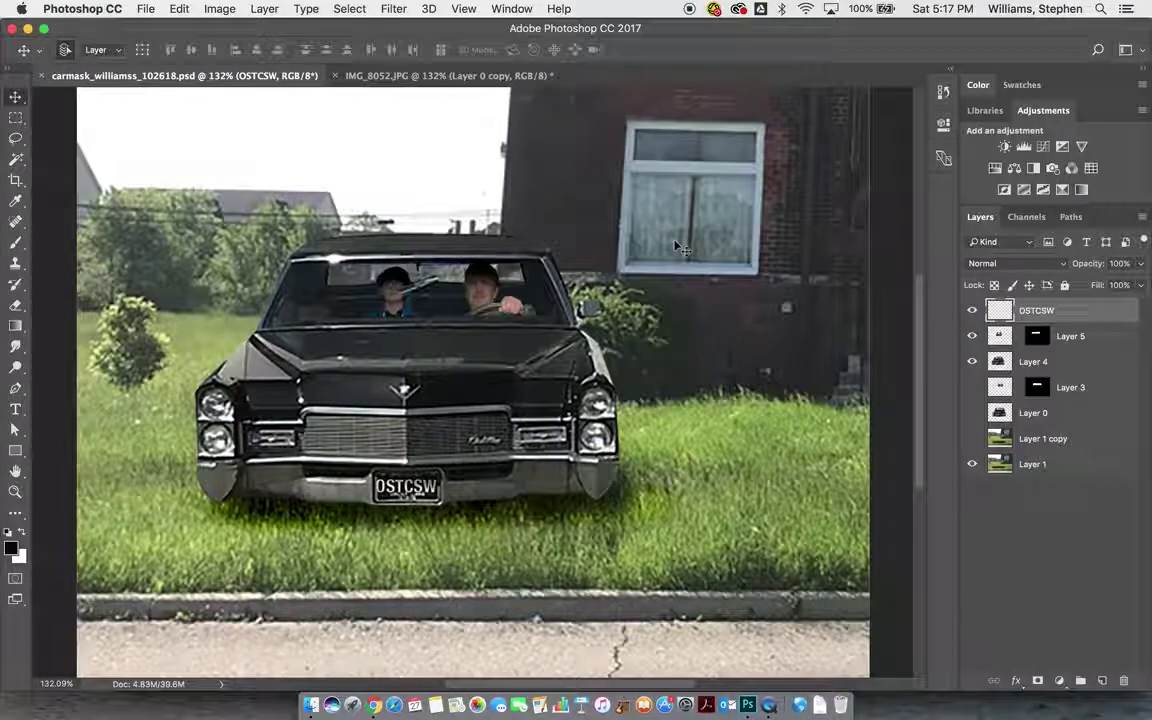